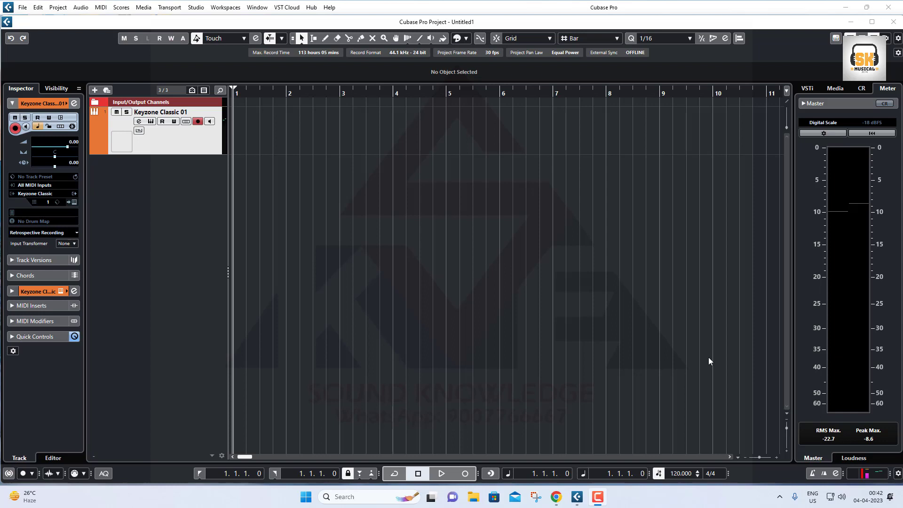
Add an audio track and record a test clip about three bars long from the project start
right_click(178, 179)
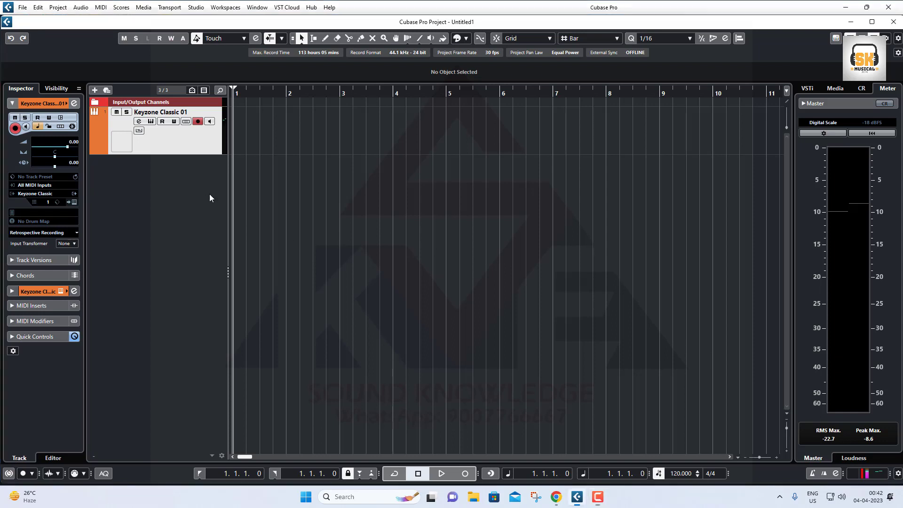
click(212, 186)
click(467, 290)
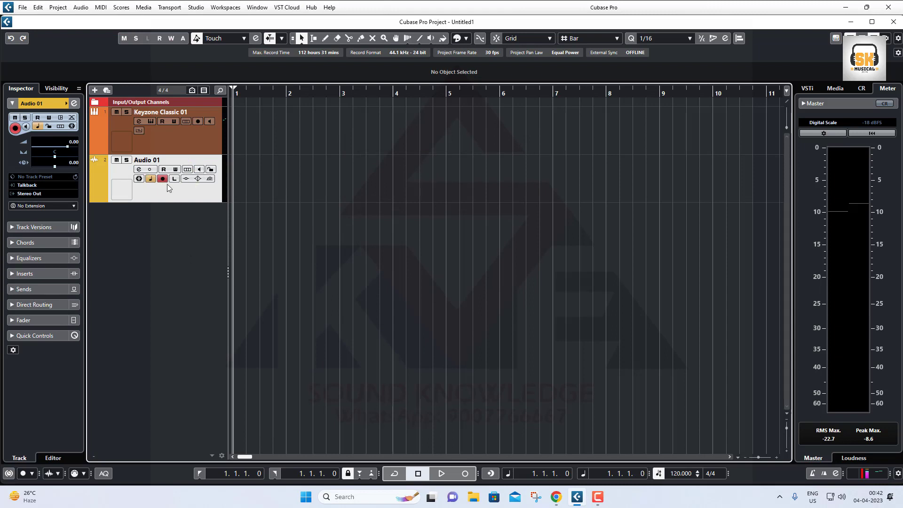
click(466, 473)
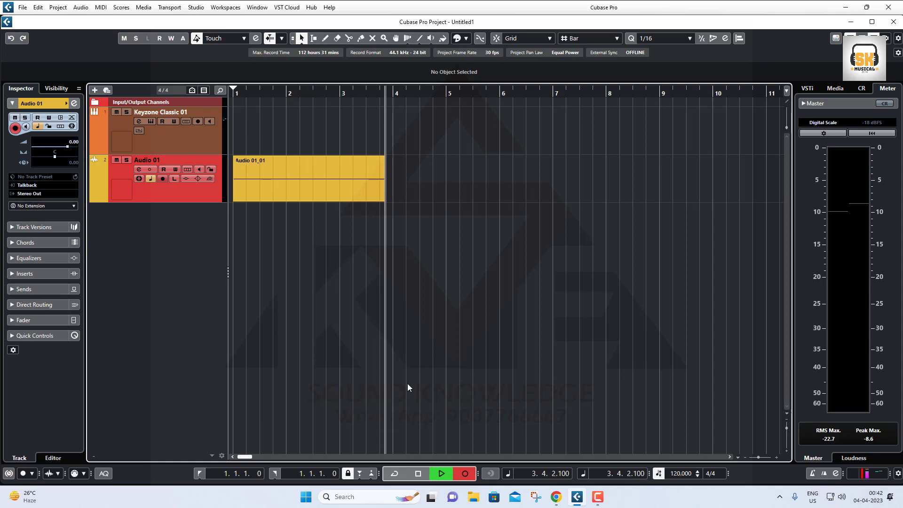
key(space)
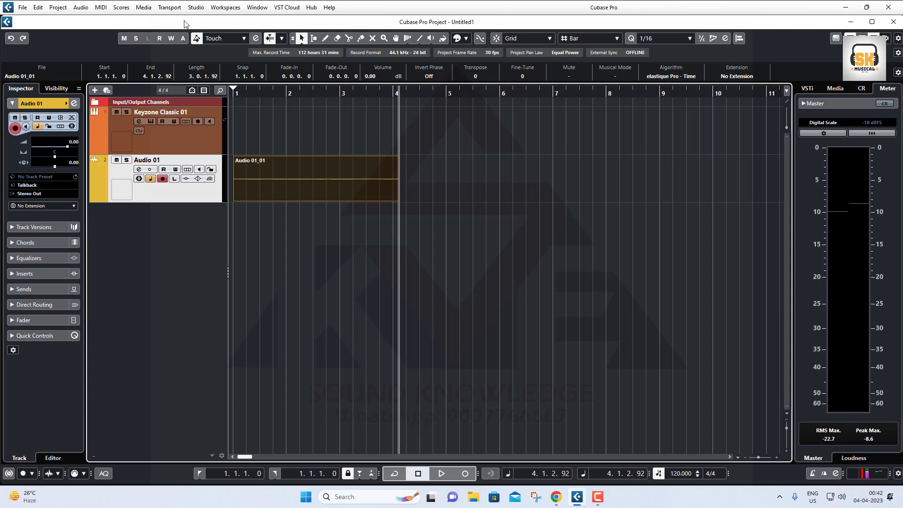
Open Studio Setup and examine the input and output ports of the MOTU M Series interface
click(196, 7)
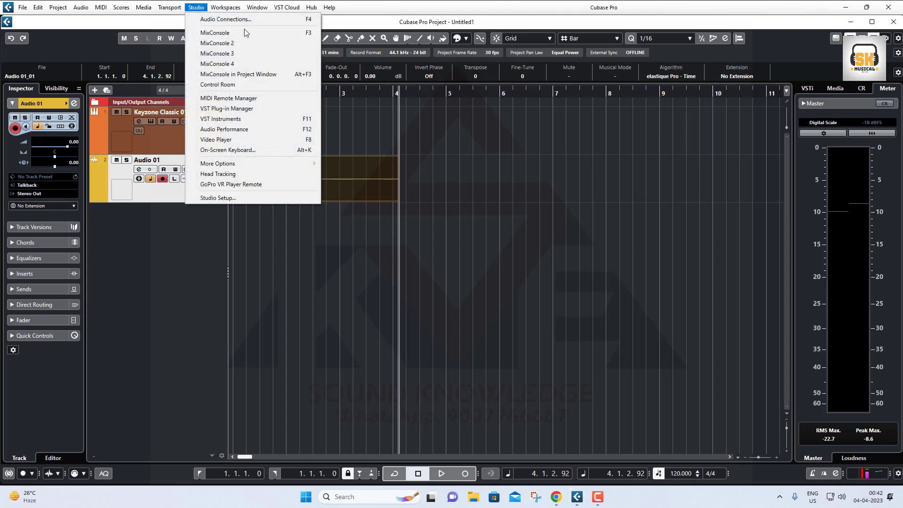
click(221, 199)
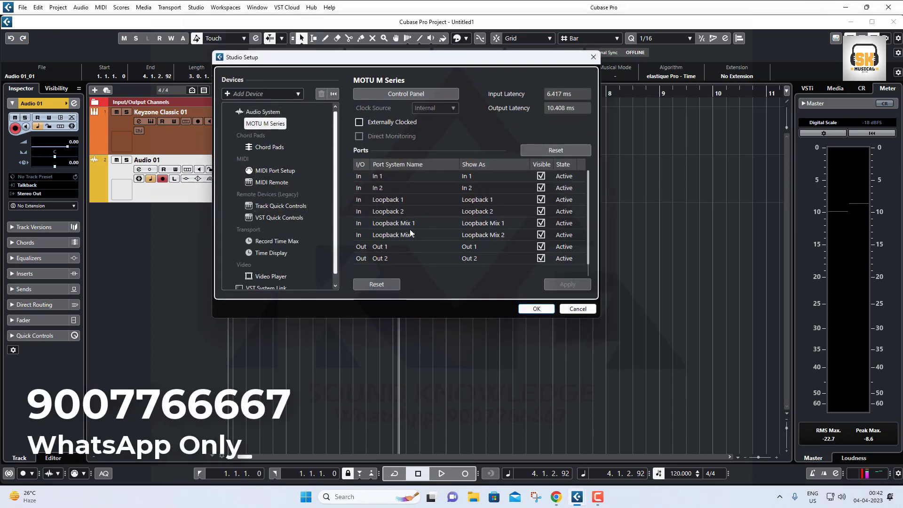
key(ctrl+shift+d)
mouse_move(260, 113)
mouse_down()
mouse_move(249, 111)
mouse_move(241, 131)
mouse_move(292, 126)
mouse_move(264, 108)
mouse_up()
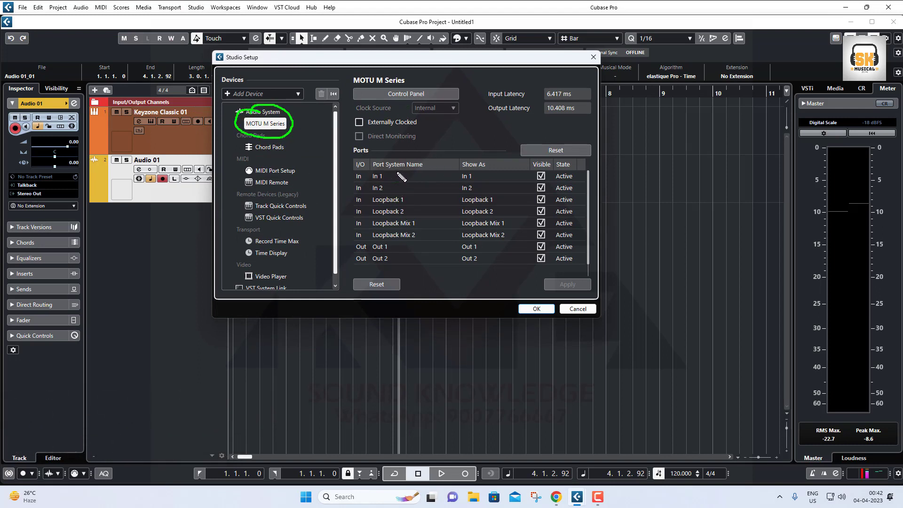
mouse_move(398, 172)
mouse_down()
mouse_move(415, 210)
mouse_move(393, 279)
mouse_move(338, 209)
mouse_move(400, 168)
mouse_move(409, 214)
mouse_up()
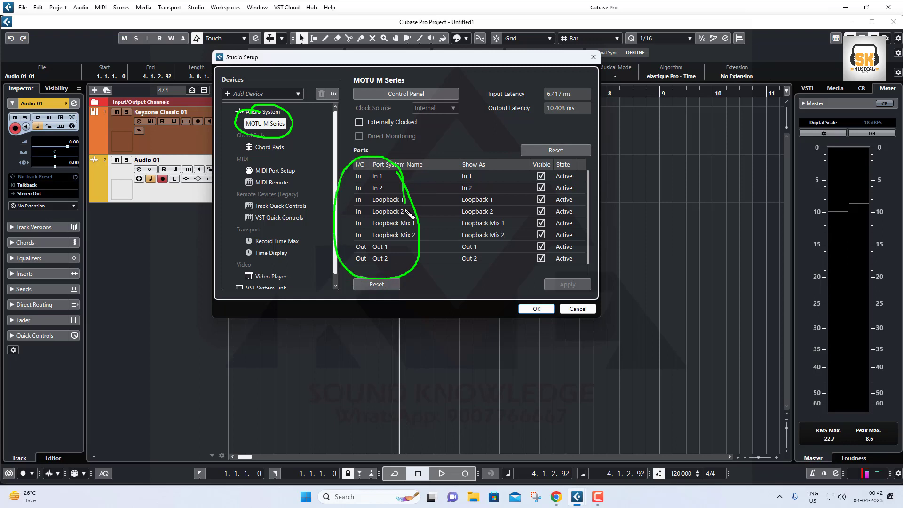
key(Escape)
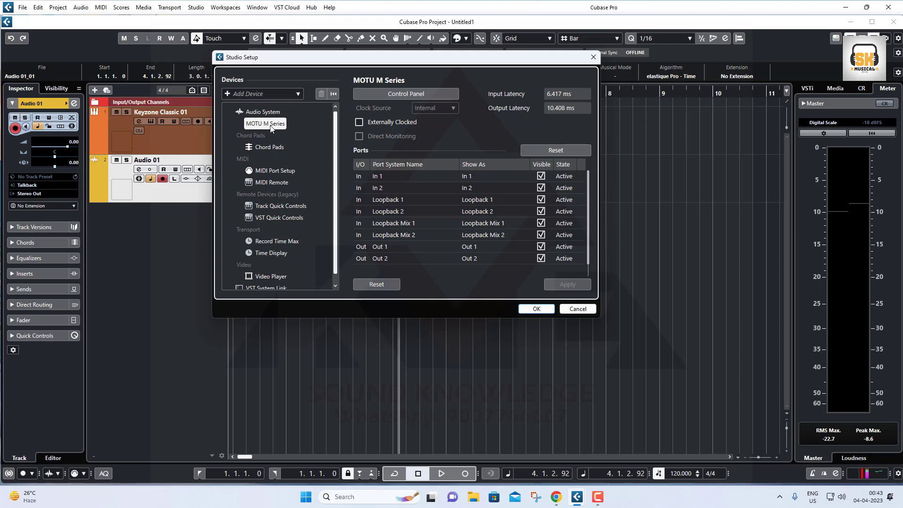
Examine the ASIO drivers available in the Audio System settings without changing the selection
click(264, 114)
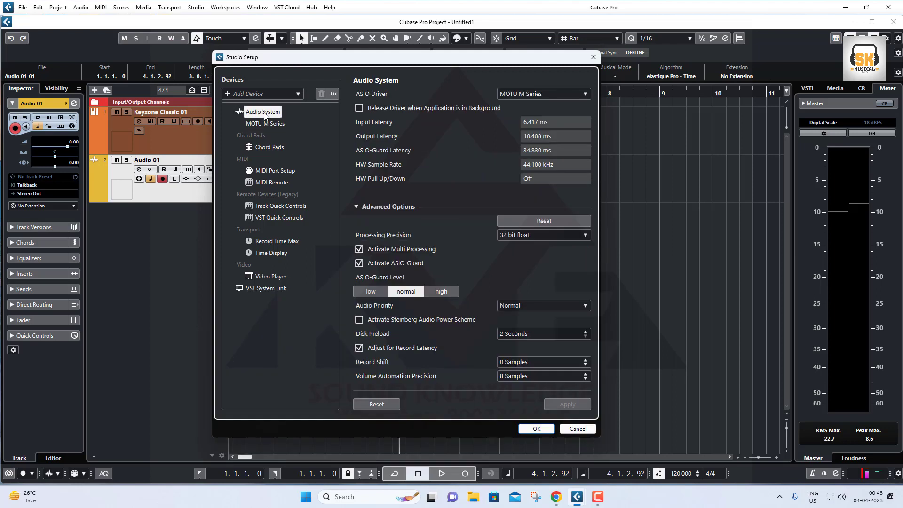
click(539, 94)
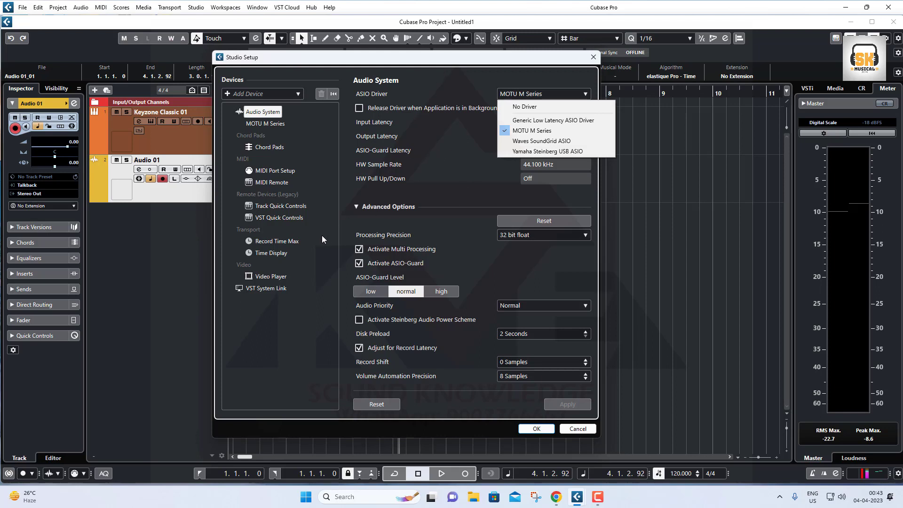
click(287, 353)
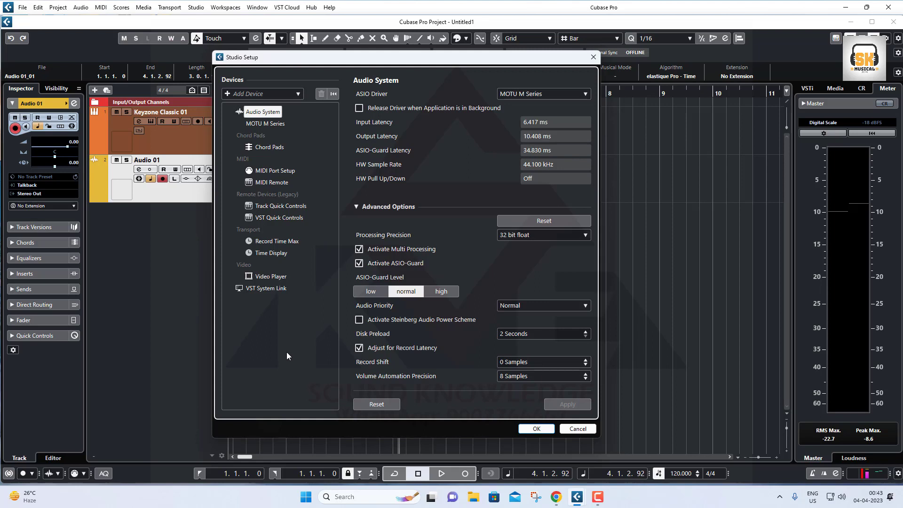
mouse_move(617, 218)
mouse_down()
mouse_move(629, 260)
mouse_move(713, 256)
mouse_move(712, 213)
mouse_move(621, 220)
mouse_move(689, 299)
mouse_move(656, 351)
mouse_move(638, 345)
mouse_move(638, 410)
mouse_up()
mouse_move(635, 331)
mouse_down()
mouse_move(685, 333)
mouse_move(691, 405)
mouse_move(636, 414)
mouse_up()
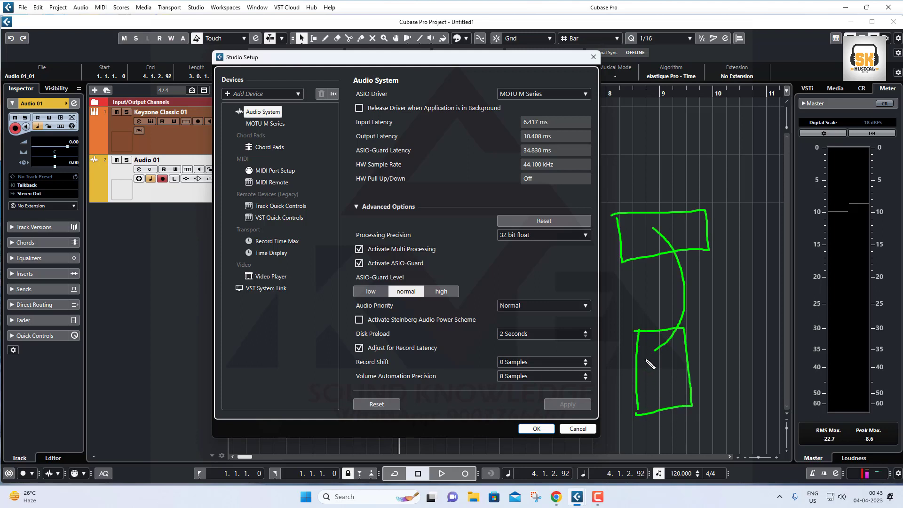
drag(645, 358, 647, 369)
drag(713, 317, 692, 356)
key(Escape)
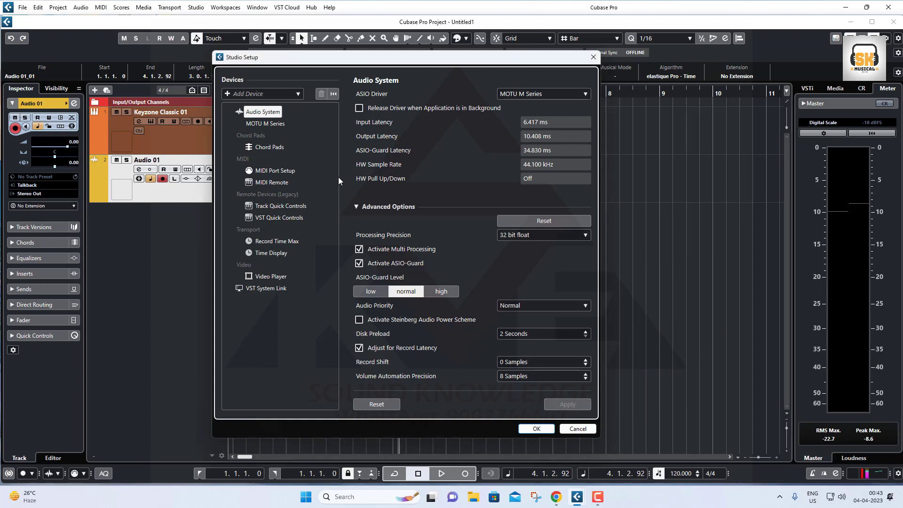
Recheck the MOTU M Series ports and close Studio Setup
click(265, 124)
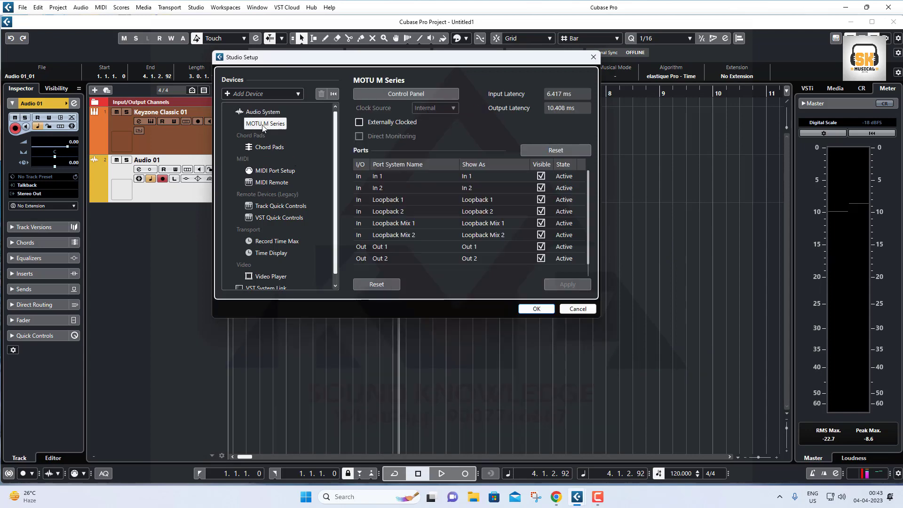
click(536, 308)
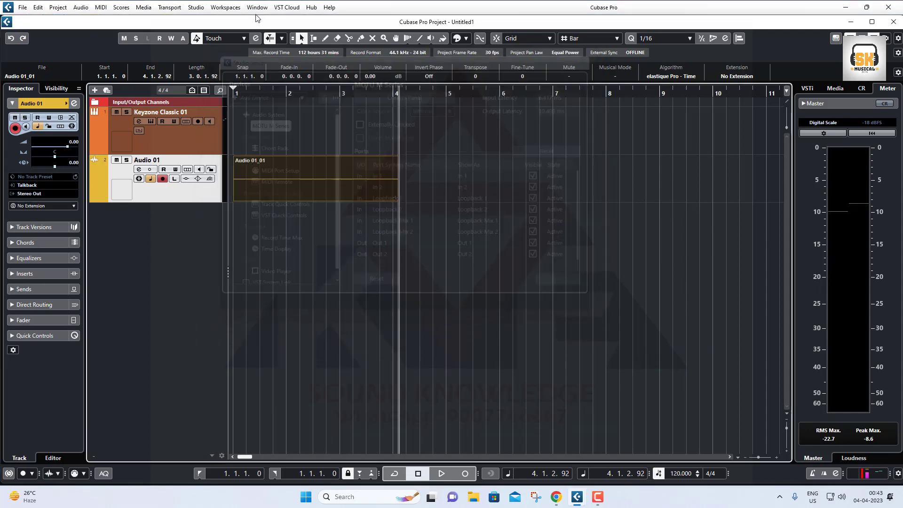
Check the Stereo In bus and its Left and Right device ports in the Audio Connections inputs, and close the window
click(196, 7)
click(217, 19)
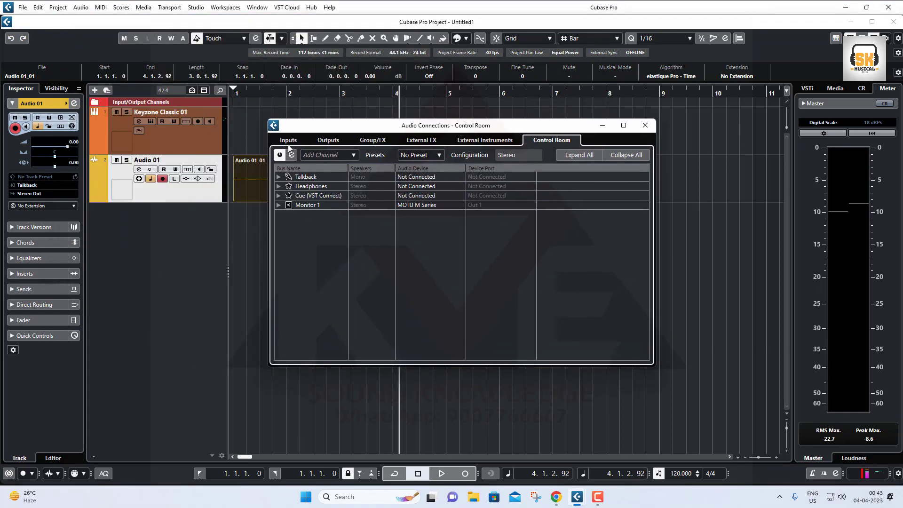
click(288, 141)
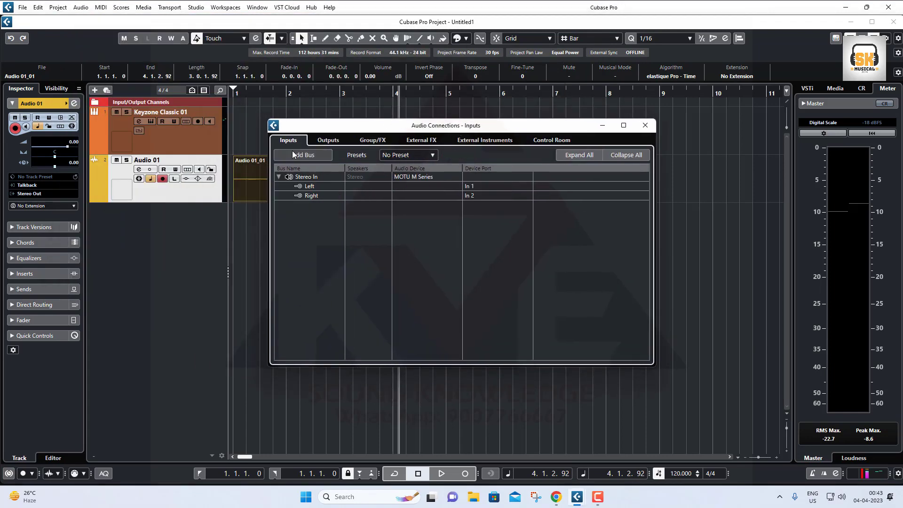
key(ctrl+shift+d)
mouse_move(293, 128)
mouse_down()
mouse_move(279, 128)
mouse_move(280, 148)
mouse_move(301, 134)
mouse_move(282, 124)
mouse_up()
key(Escape)
click(309, 186)
click(310, 192)
click(308, 186)
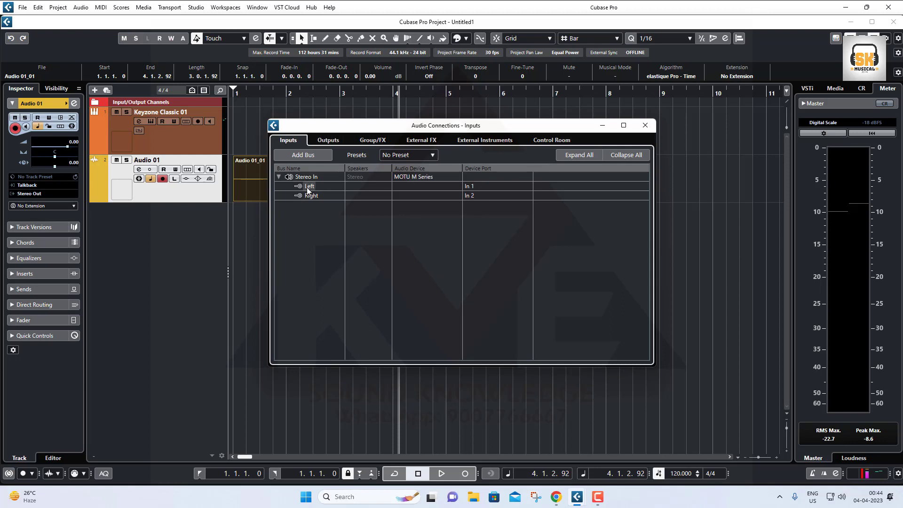
click(309, 178)
click(312, 196)
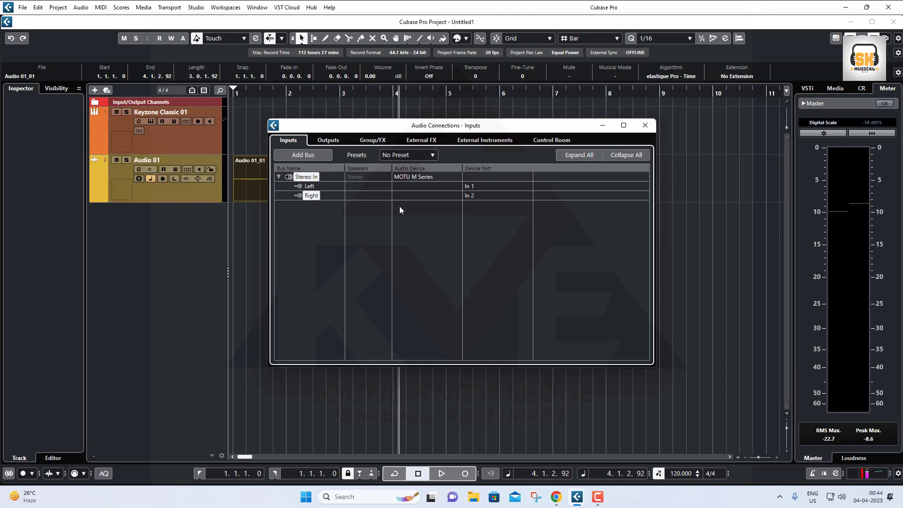
click(645, 125)
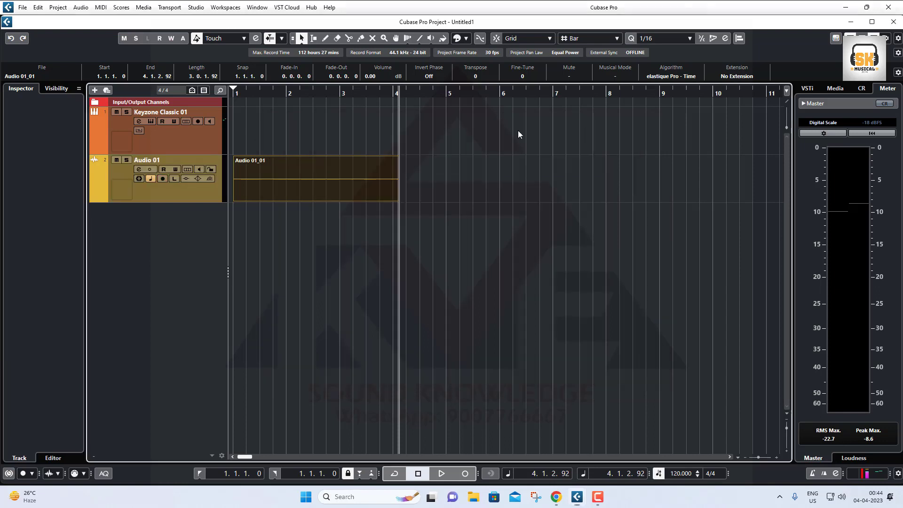
Route the input of the Audio 01 track to Left - Stereo In
click(173, 193)
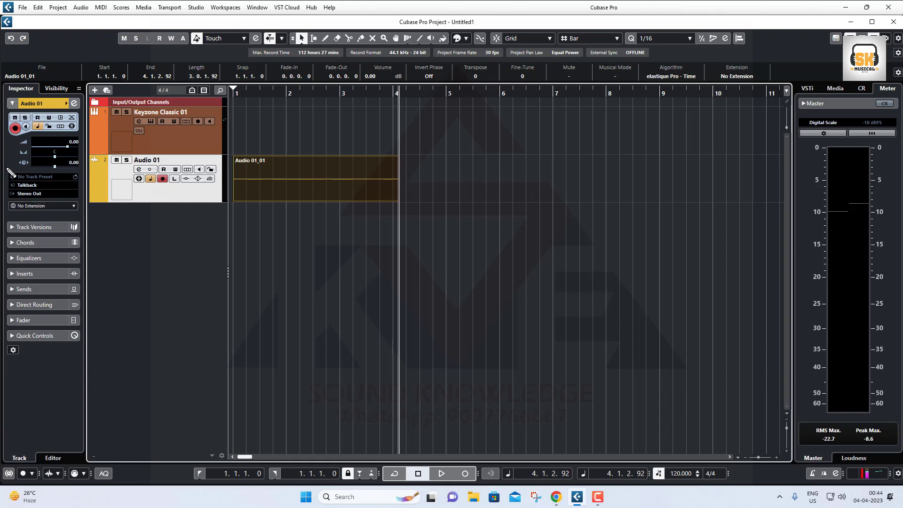
mouse_move(14, 201)
mouse_down()
mouse_move(69, 203)
mouse_move(66, 174)
mouse_move(8, 170)
mouse_move(145, 154)
mouse_up()
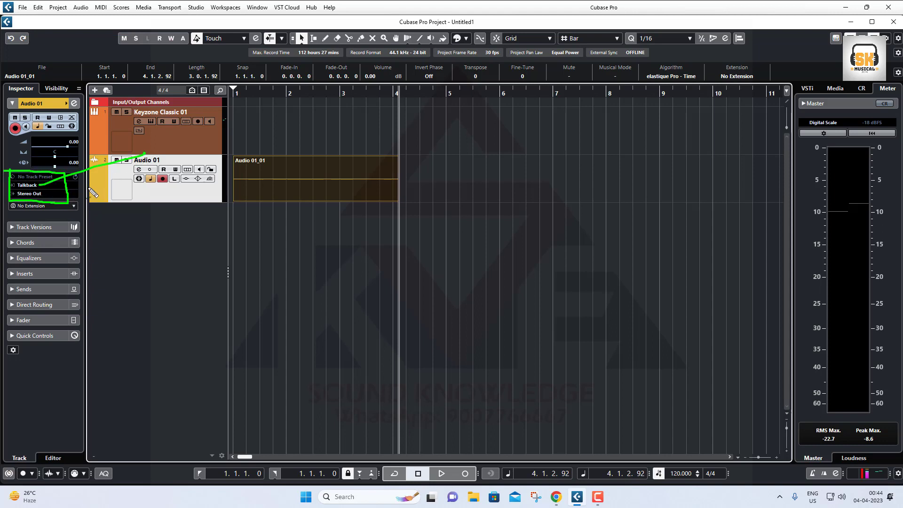
key(Escape)
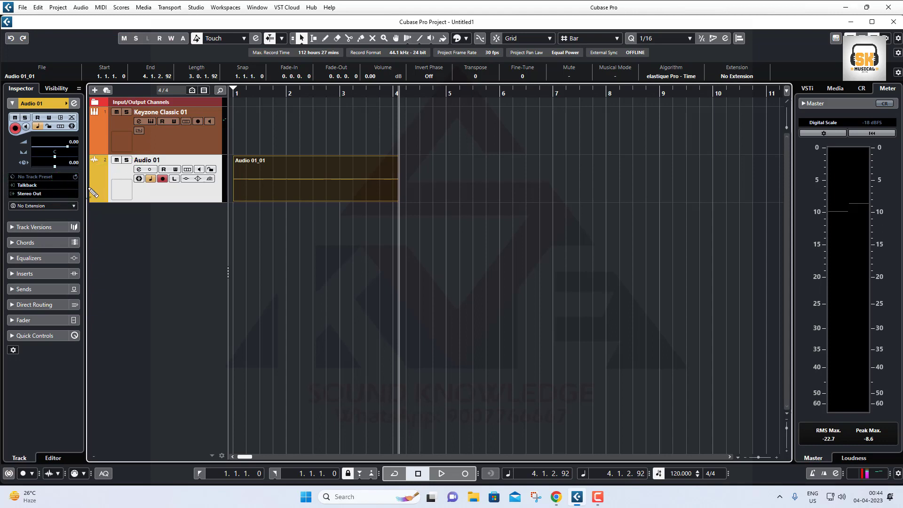
click(61, 186)
click(51, 244)
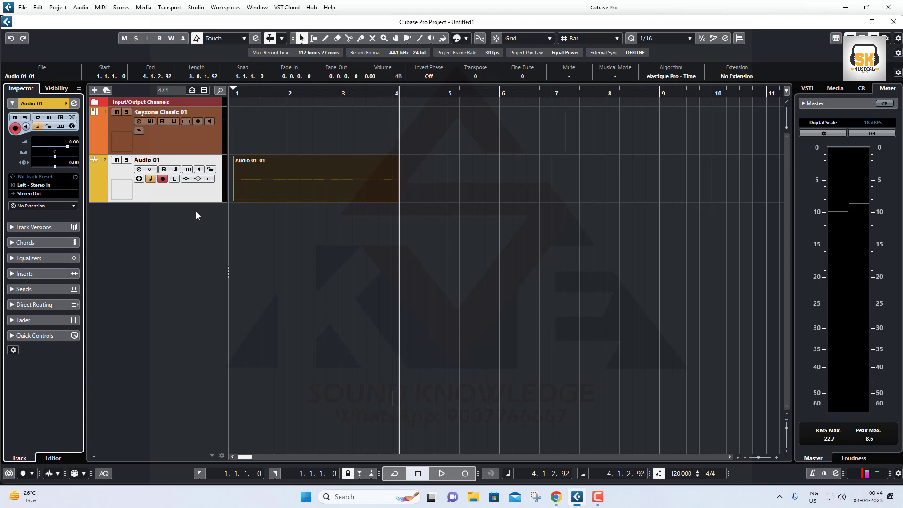
Record a short test take of about one and a half bars on Audio 01 and play it back
key(KP_Multiply)
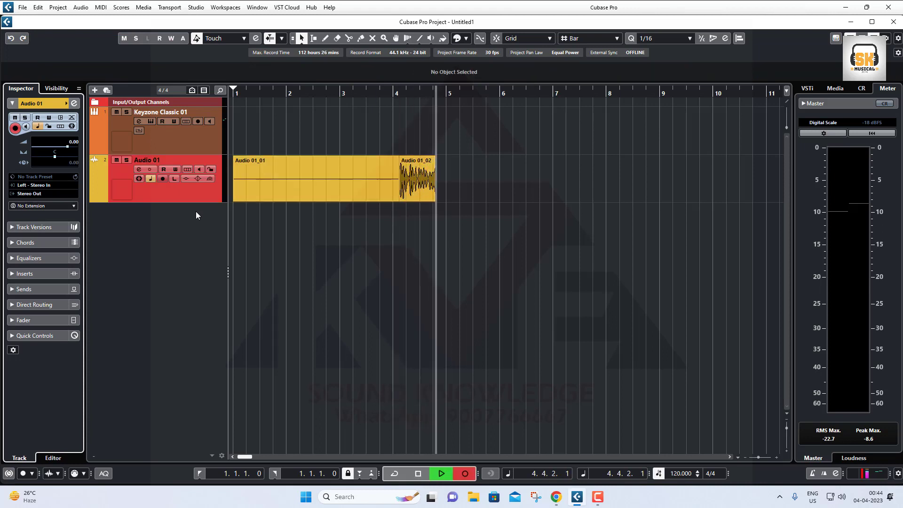
key(space)
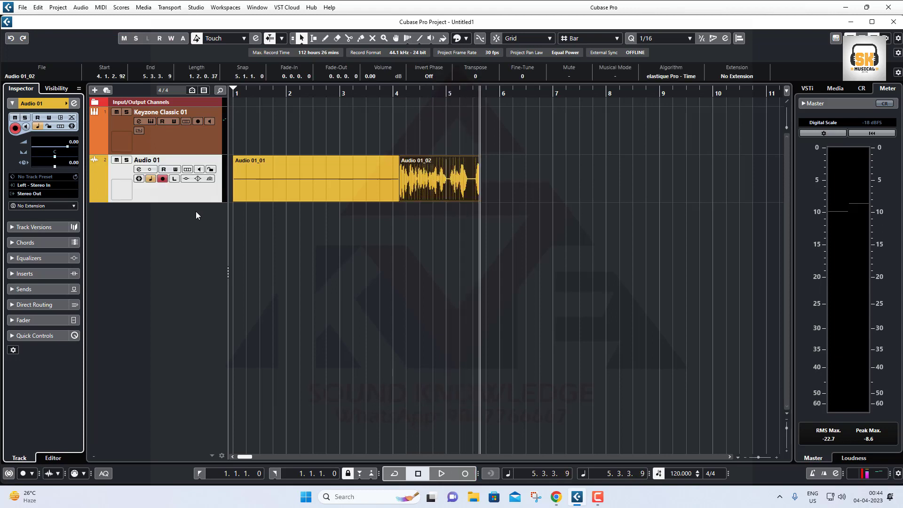
key(space)
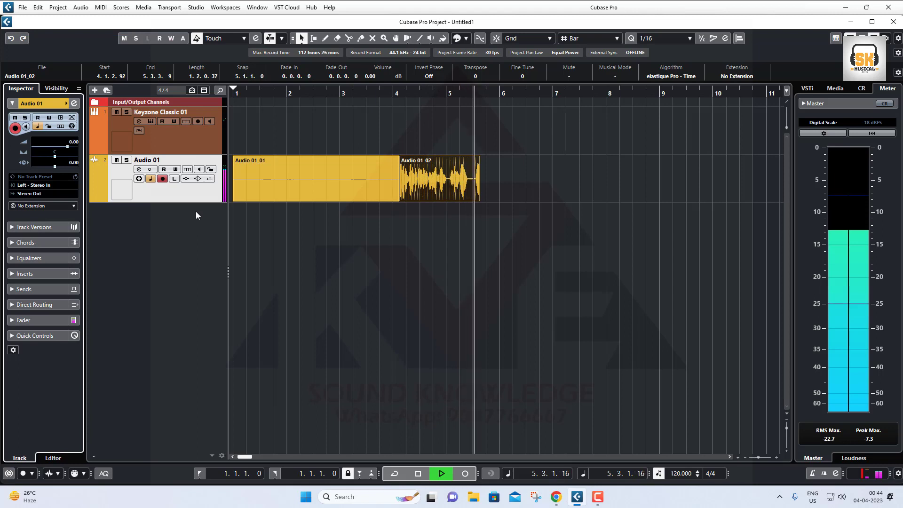
key(space)
Delete both test clips from the Audio 01 track and return the playhead to the project start
key(Delete)
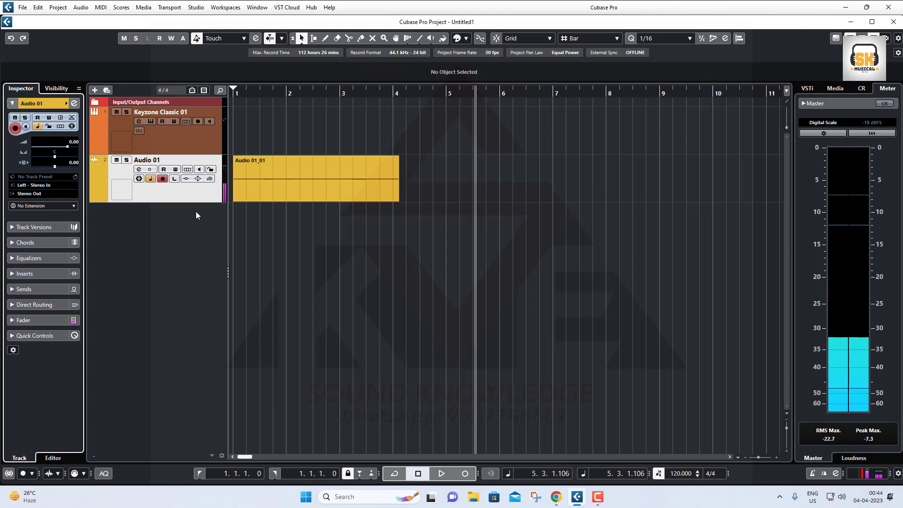
click(318, 170)
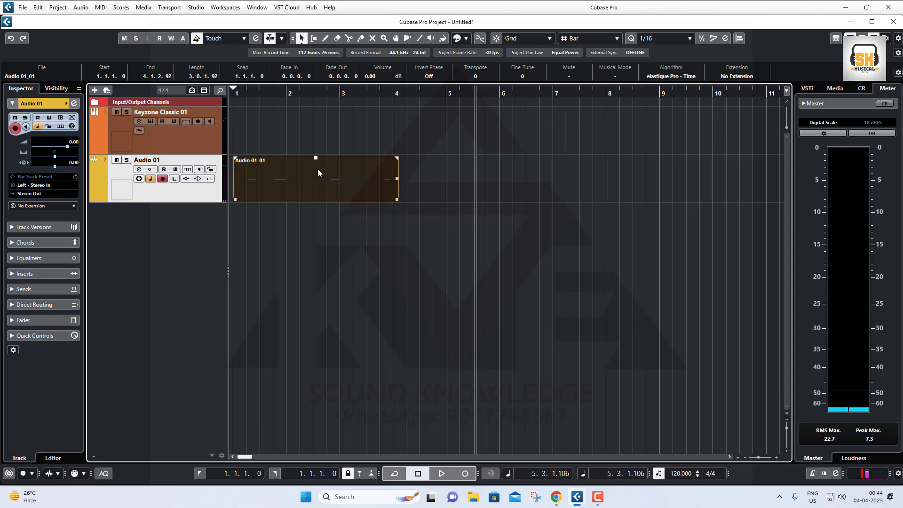
key(period)
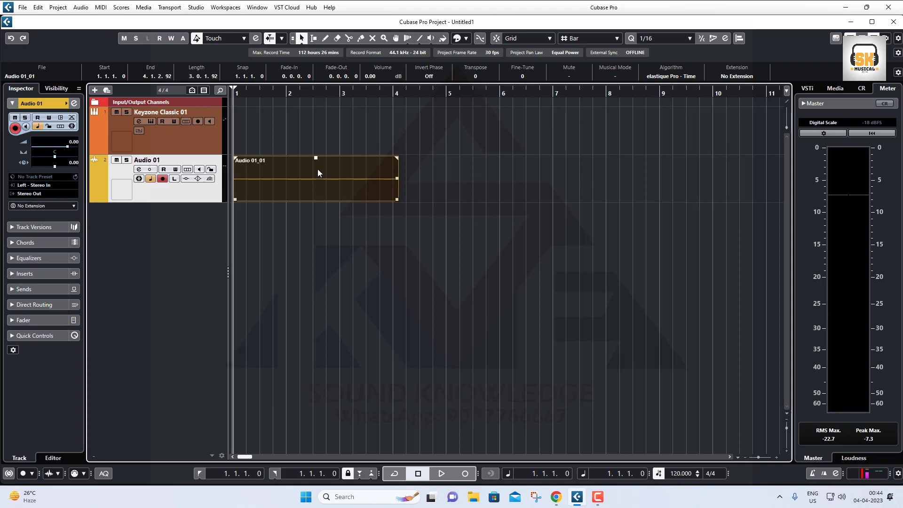
key(Delete)
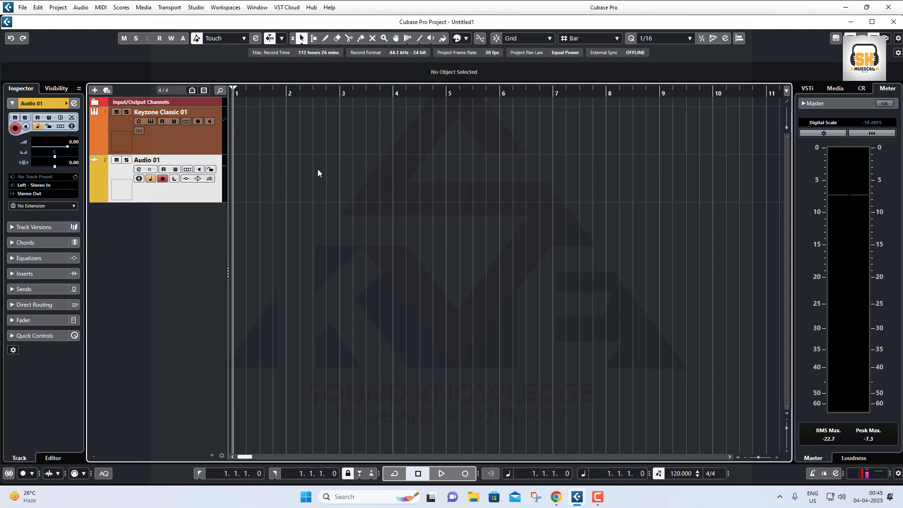
Add TR5 Tape Machine 440 to the first insert slot of the Audio 01 channel, and close the plug-in and channel windows
click(139, 169)
click(227, 164)
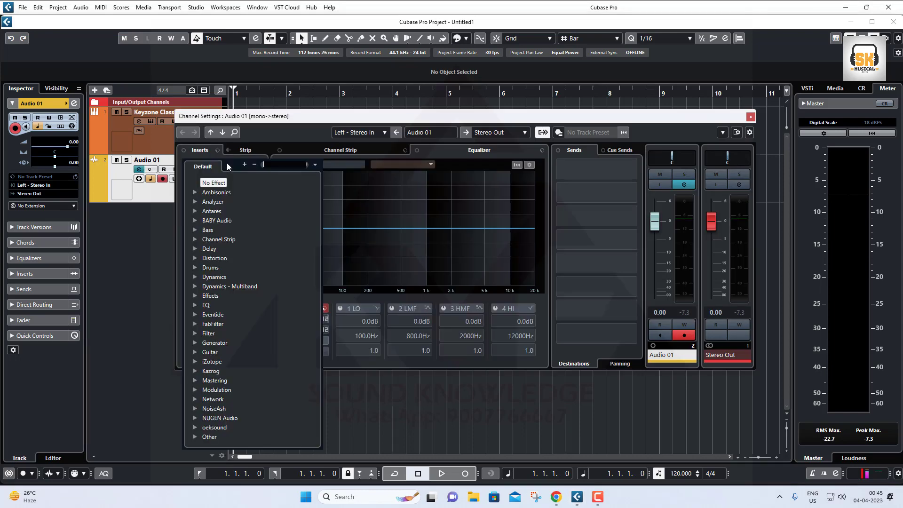
text(tr)
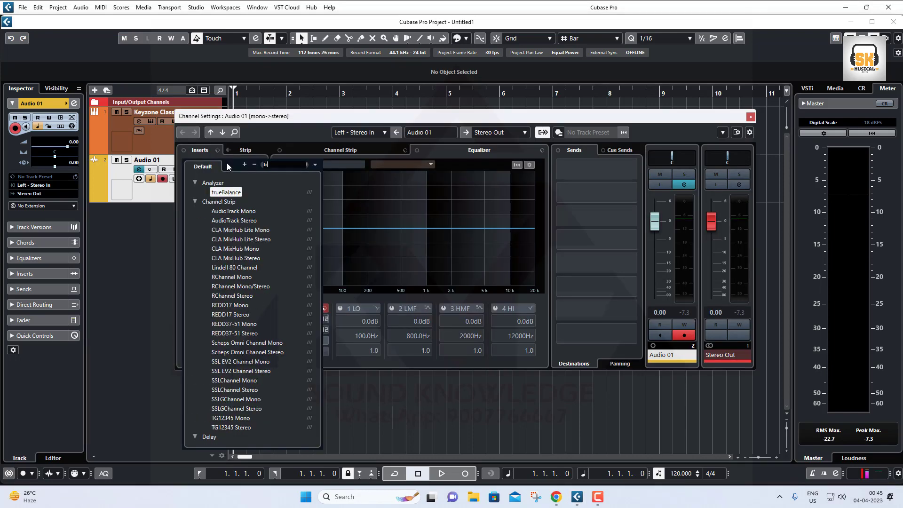
scroll(244, 304, down, 5)
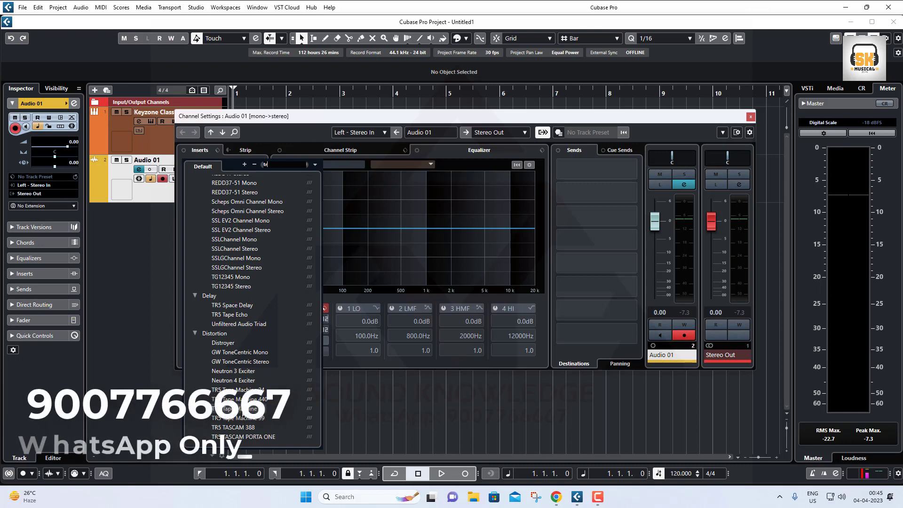
scroll(236, 426, down, 2)
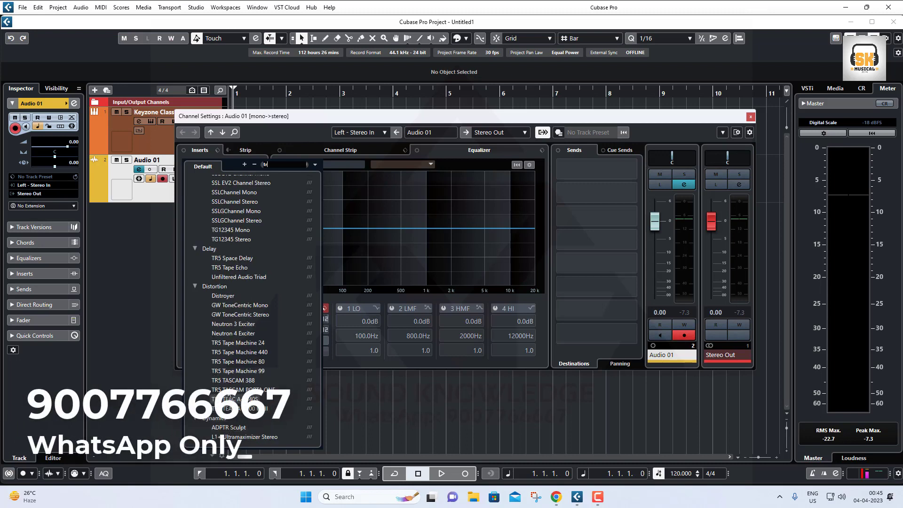
click(238, 362)
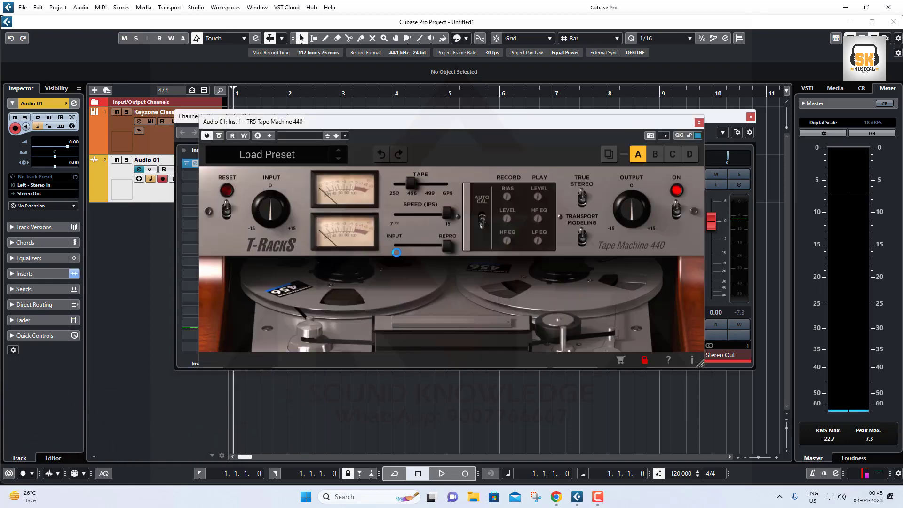
click(476, 284)
click(700, 122)
click(751, 117)
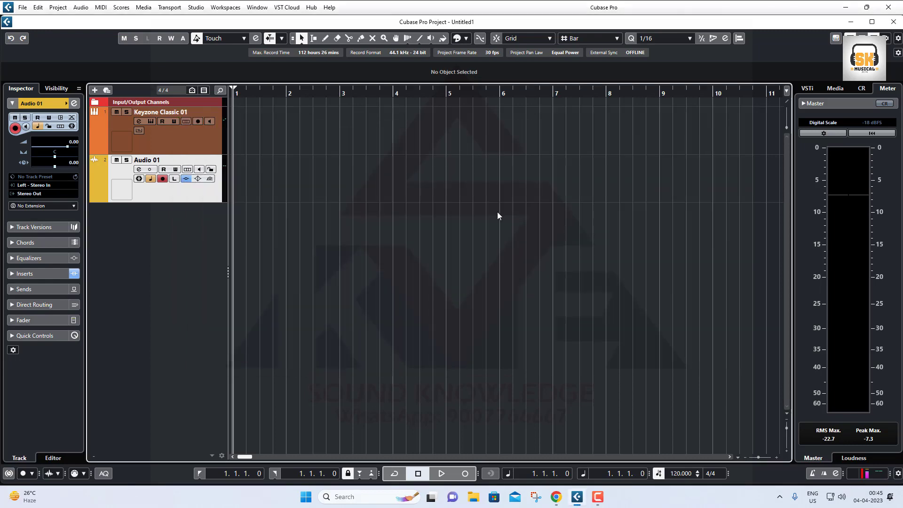
Inspect the Channel Latency Overview of the Audio 01 channel in the MixConsole, and close the mixer
key(F3)
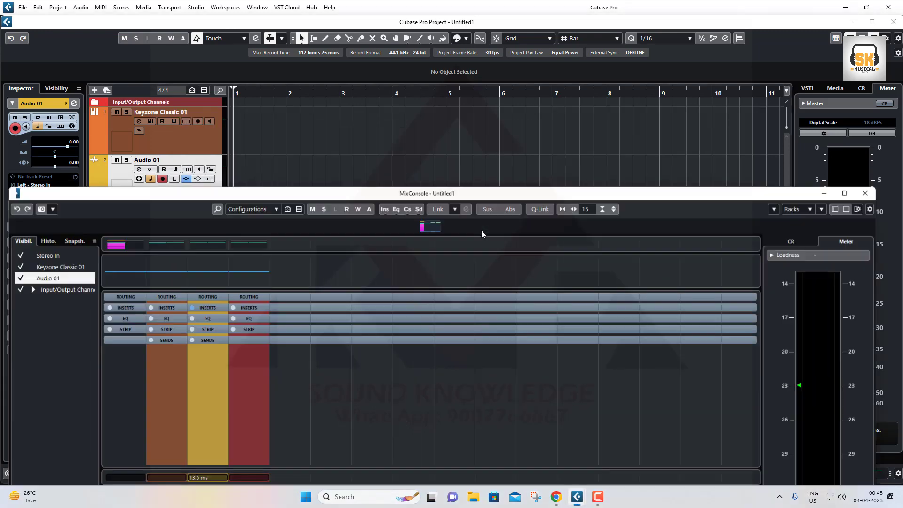
double_click(328, 189)
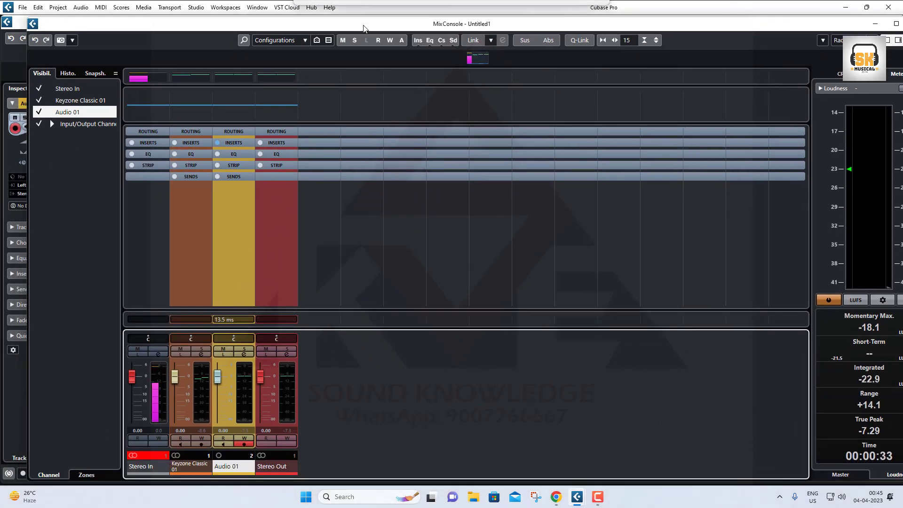
click(253, 317)
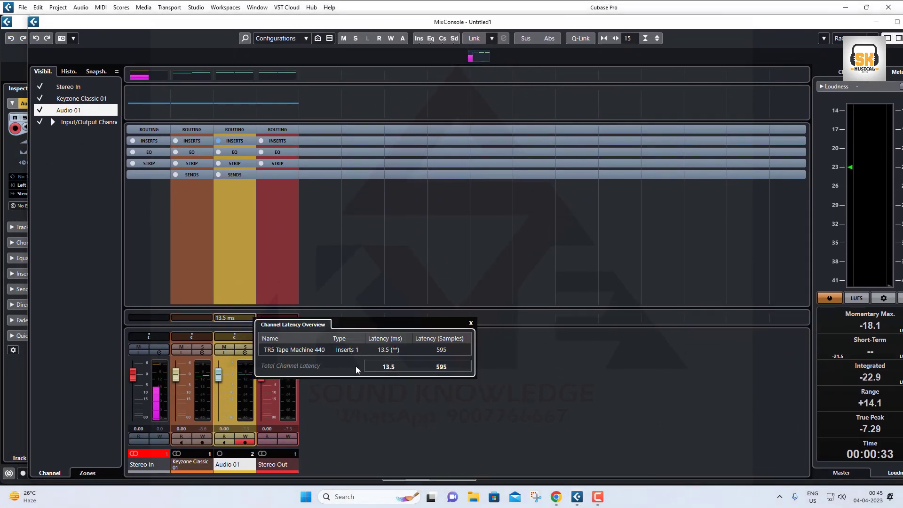
click(581, 244)
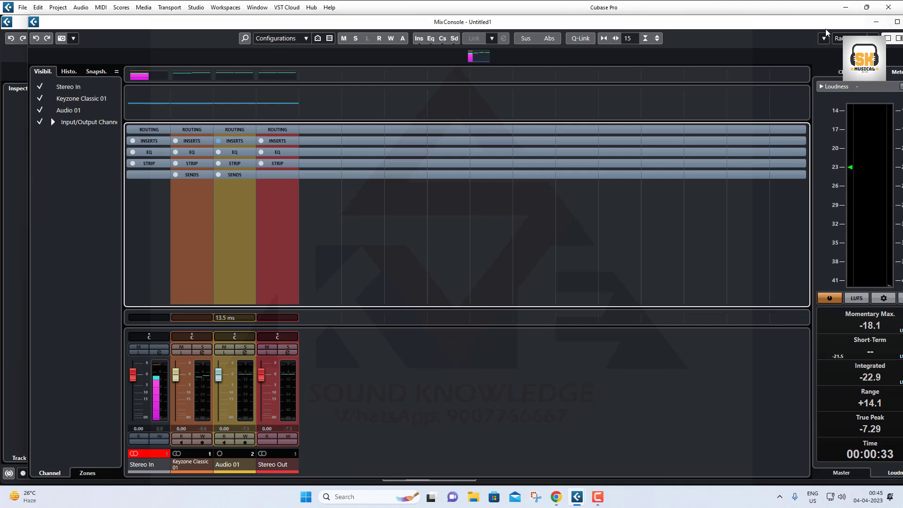
double_click(814, 21)
click(854, 28)
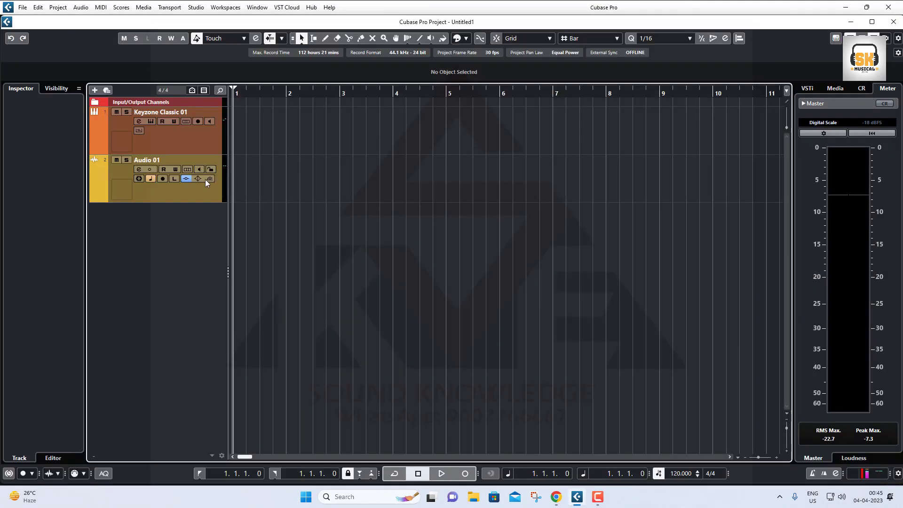
Enable Constrain Delay Compensation with Audio 01 selected, check the channel's inserts in Channel Settings, and disable the compensation constraint again
click(171, 200)
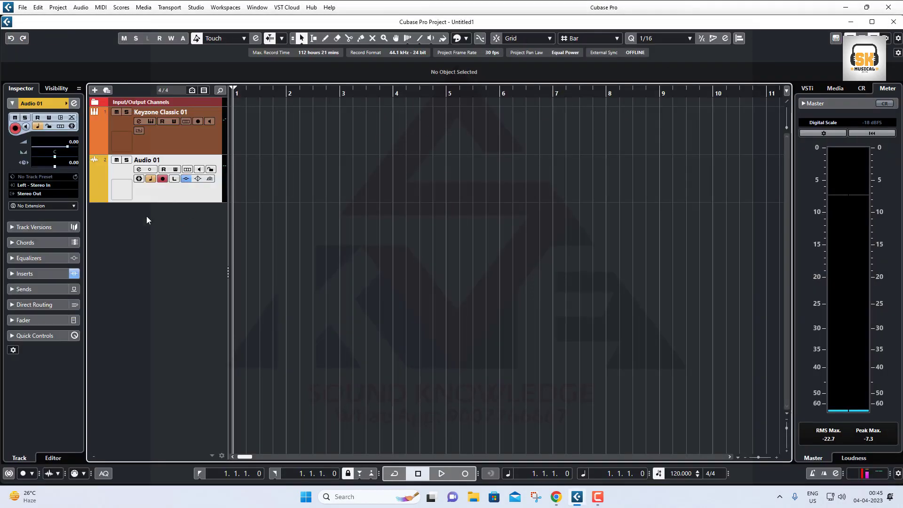
click(9, 474)
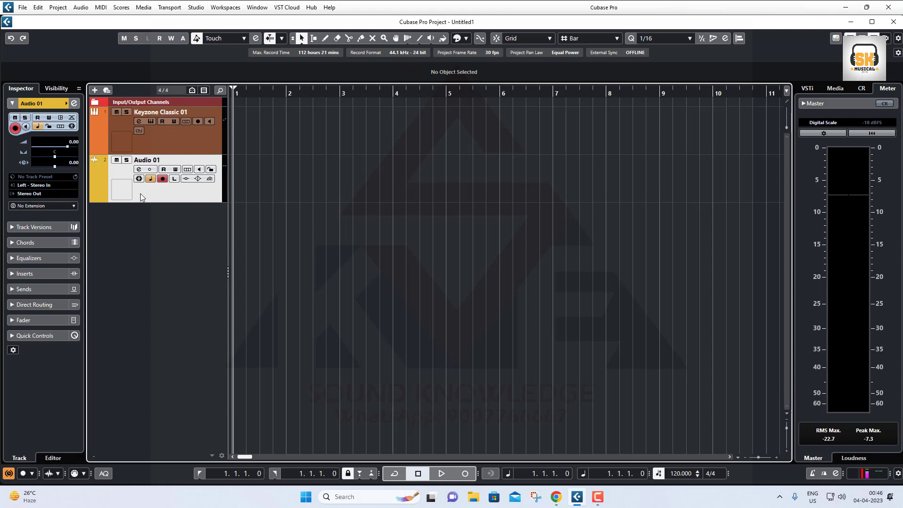
click(139, 170)
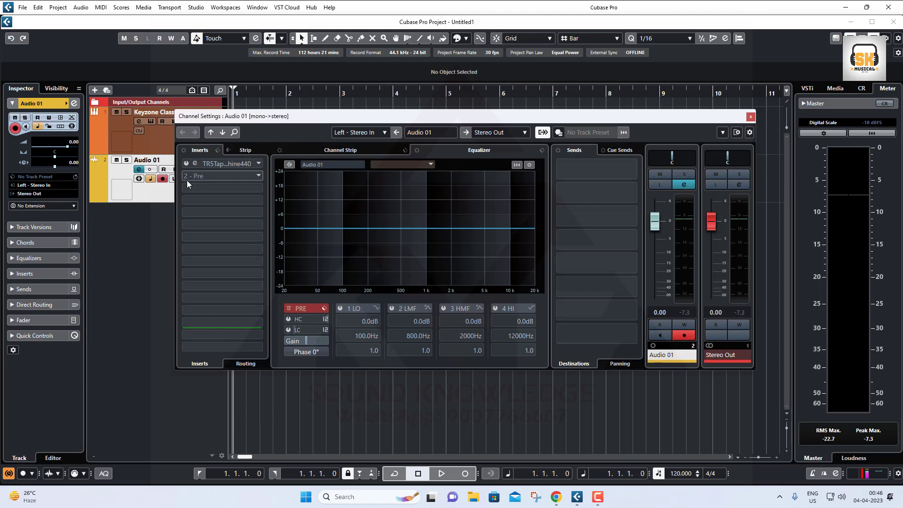
click(8, 474)
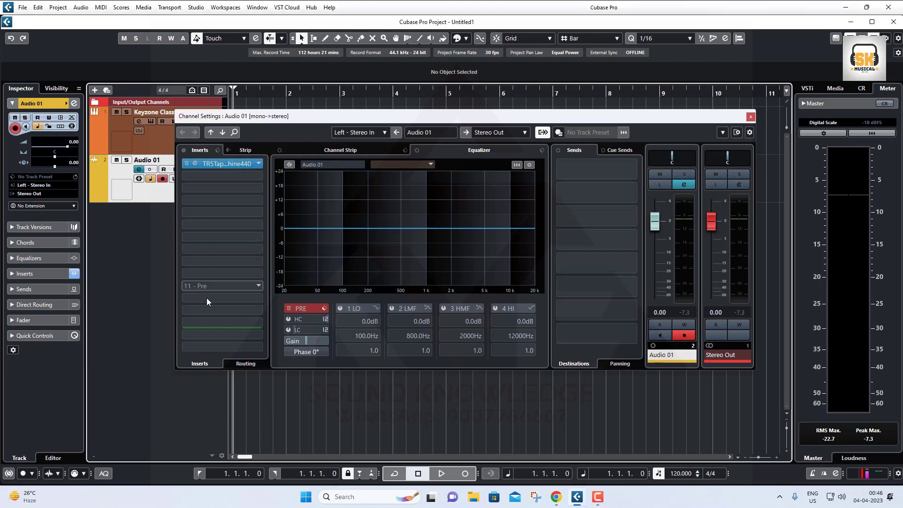
Check the latency of the Audio 01 channel in the MixConsole with Channel Settings open, and close the mixer
key(F3)
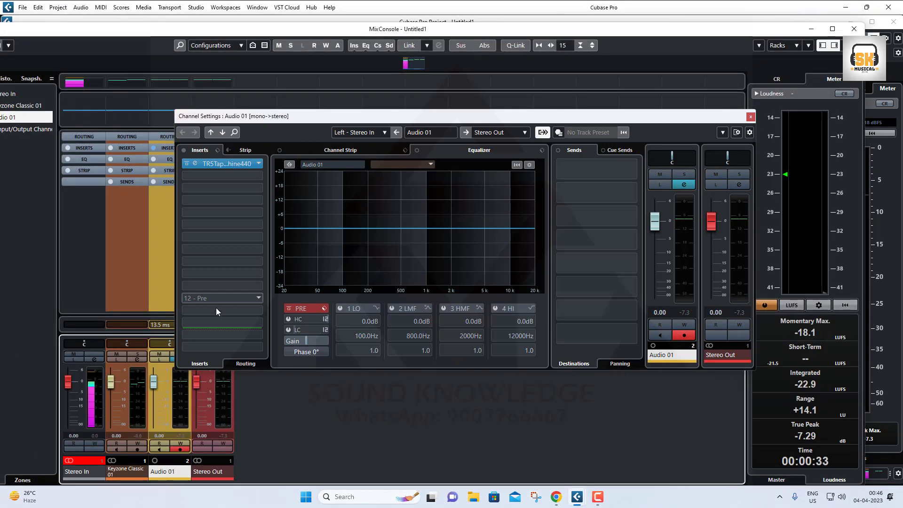
drag(292, 116, 313, 110)
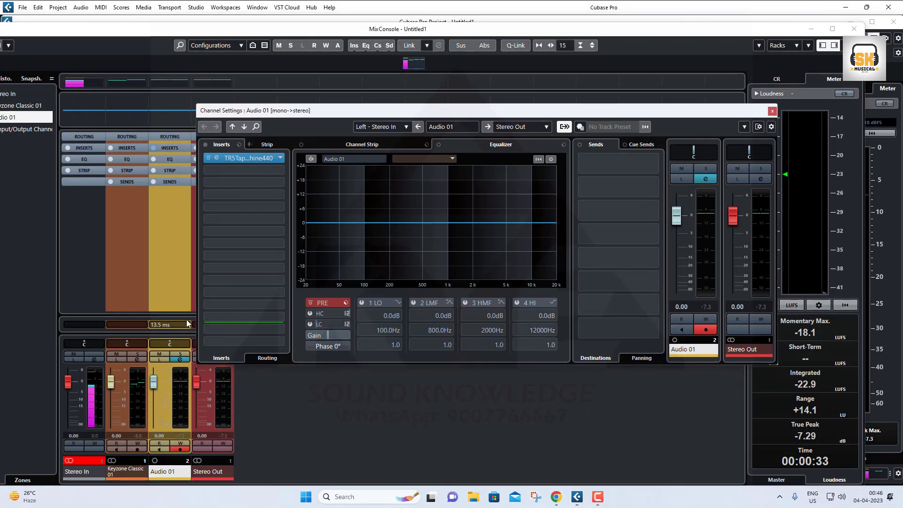
key(F3)
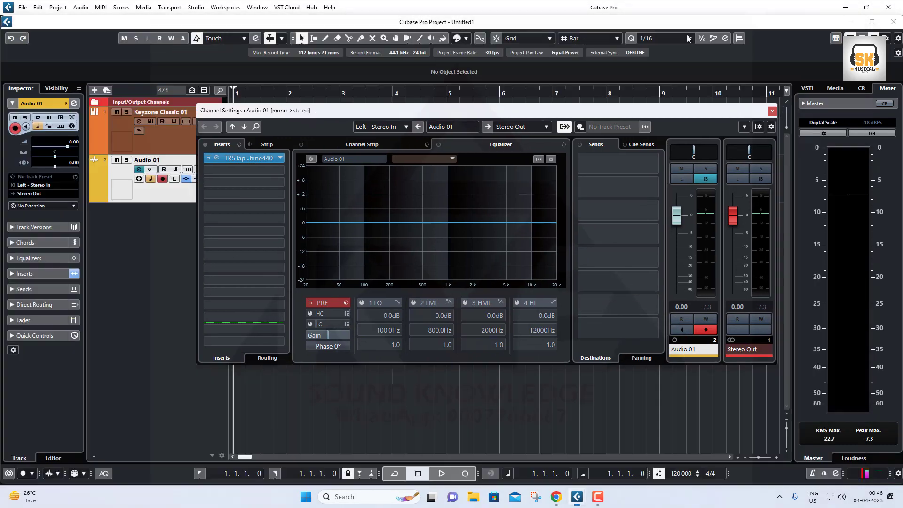
Set the track delay of Audio 01 to -13.5 ms and close its Channel Settings window
double_click(74, 162)
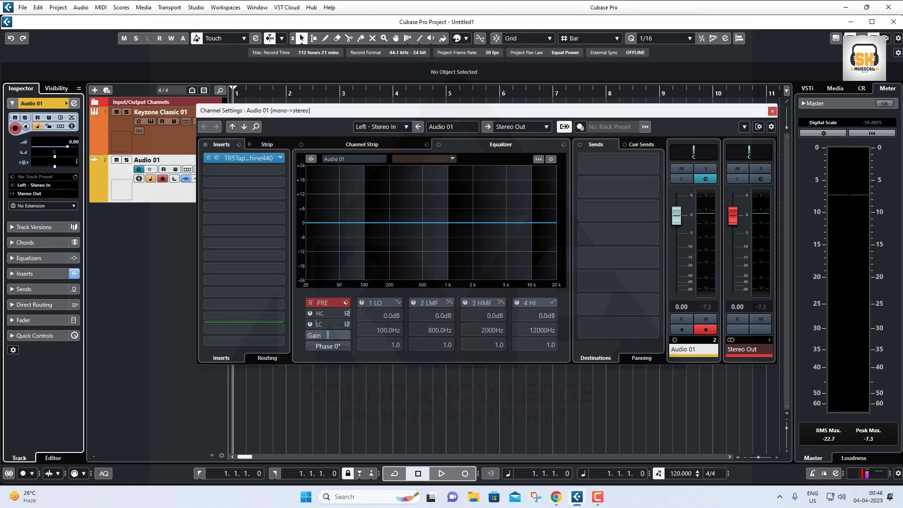
text(-13.5)
key(Return)
drag(718, 116, 611, 134)
click(673, 129)
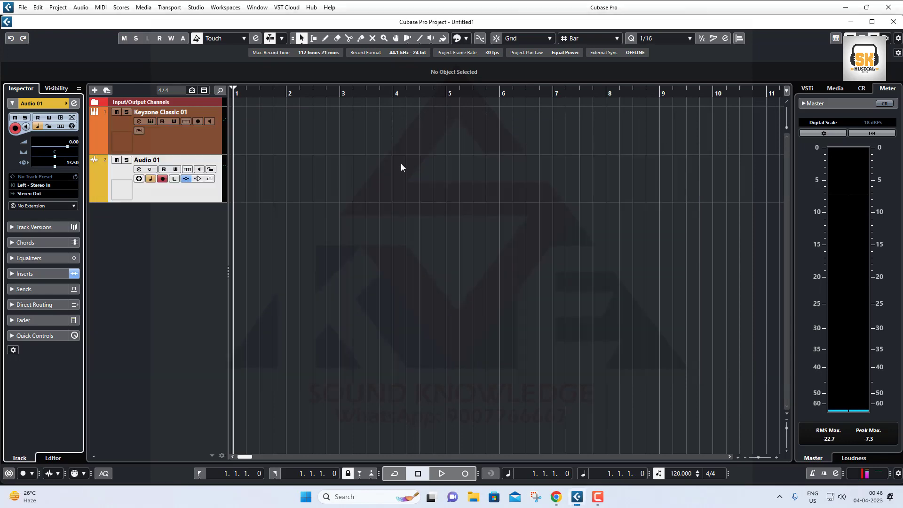
Remove the Audio 01 track from the project
right_click(156, 194)
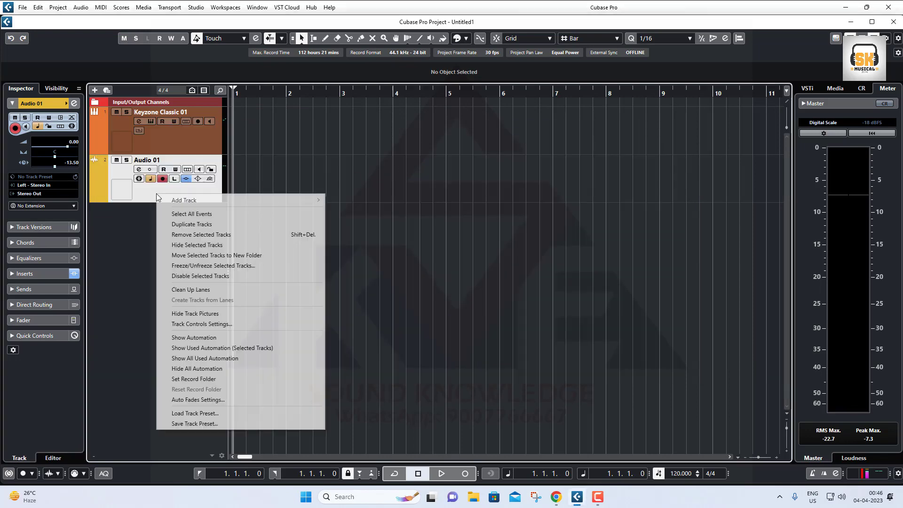
click(147, 216)
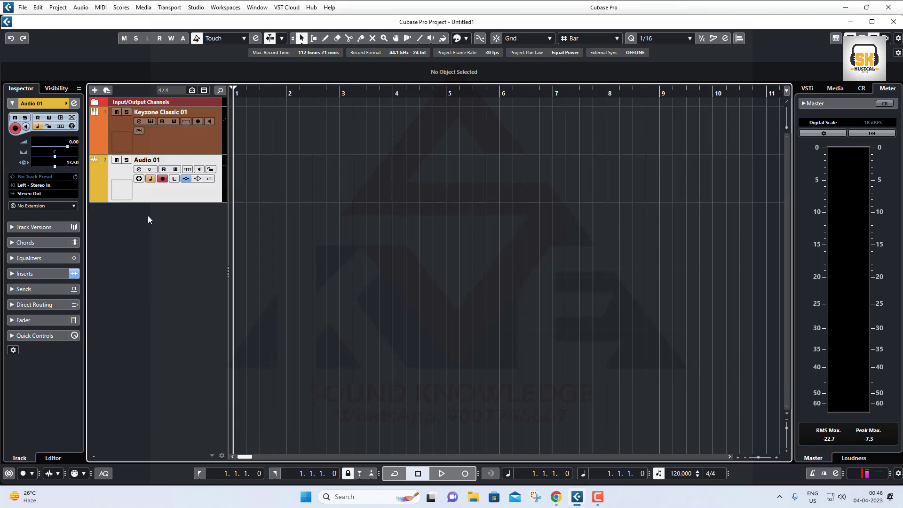
click(177, 143)
click(176, 197)
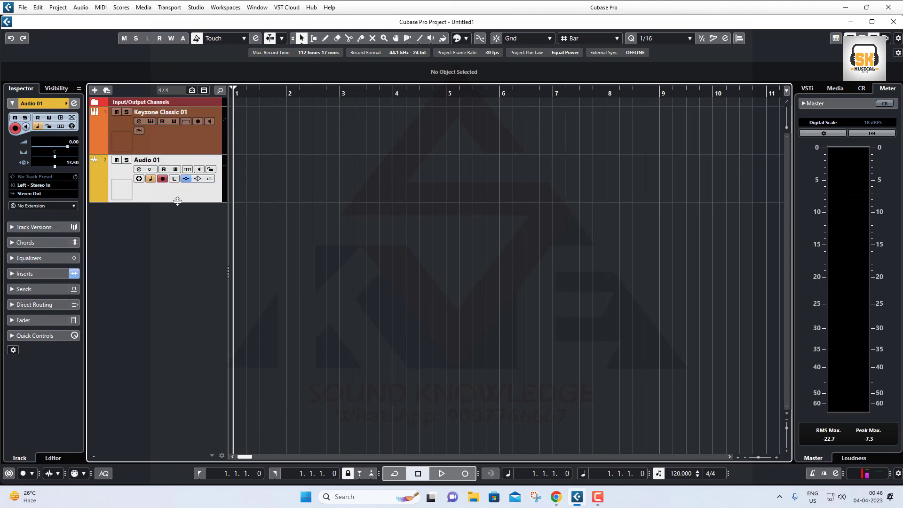
click(175, 142)
click(178, 196)
right_click(178, 196)
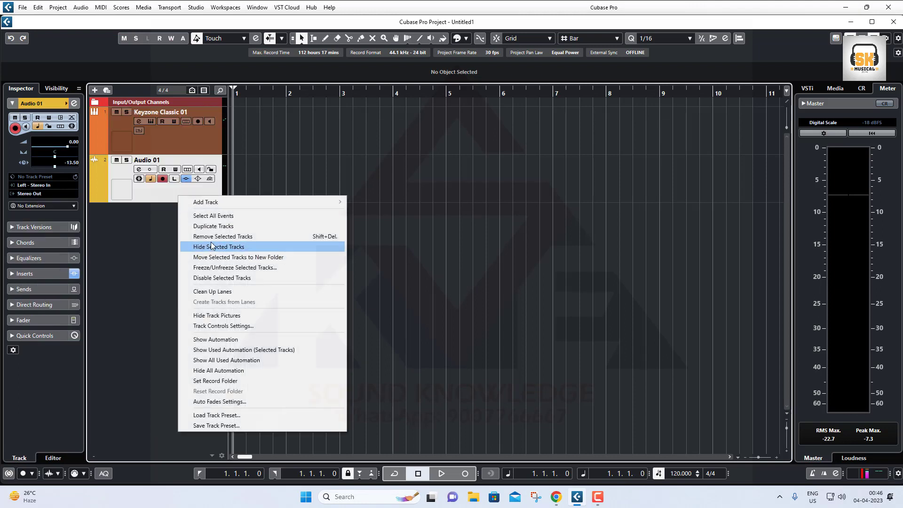
click(188, 236)
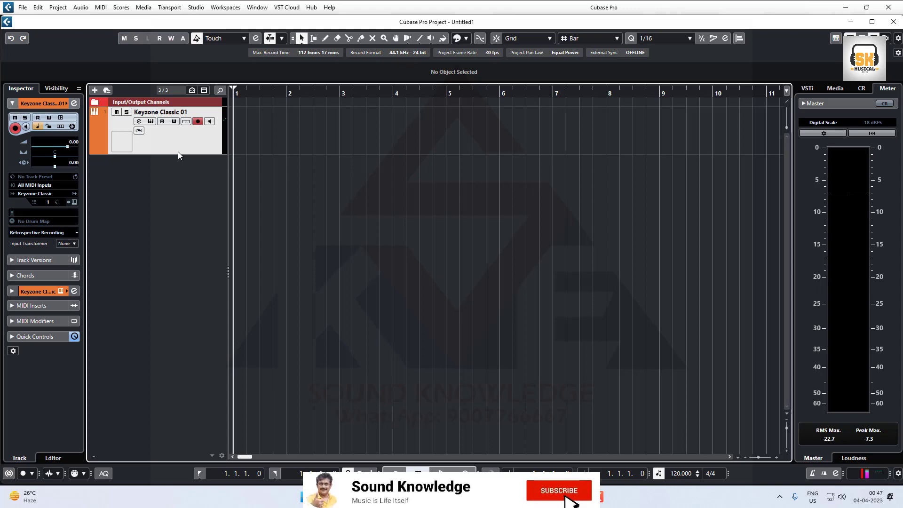
Make the Keyzone Classic 01 track taller and record a MIDI take of about five bars on it
drag(184, 154, 184, 182)
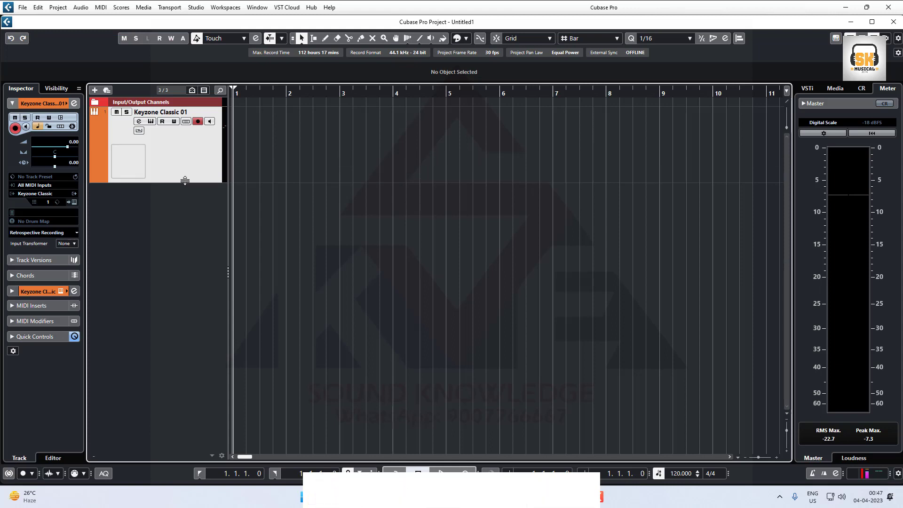
key(h)
key(h)
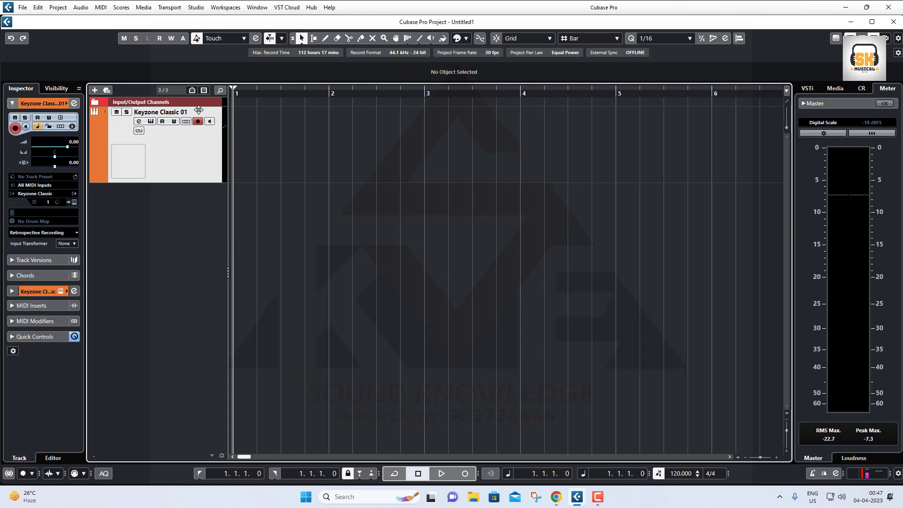
key(KP_Multiply)
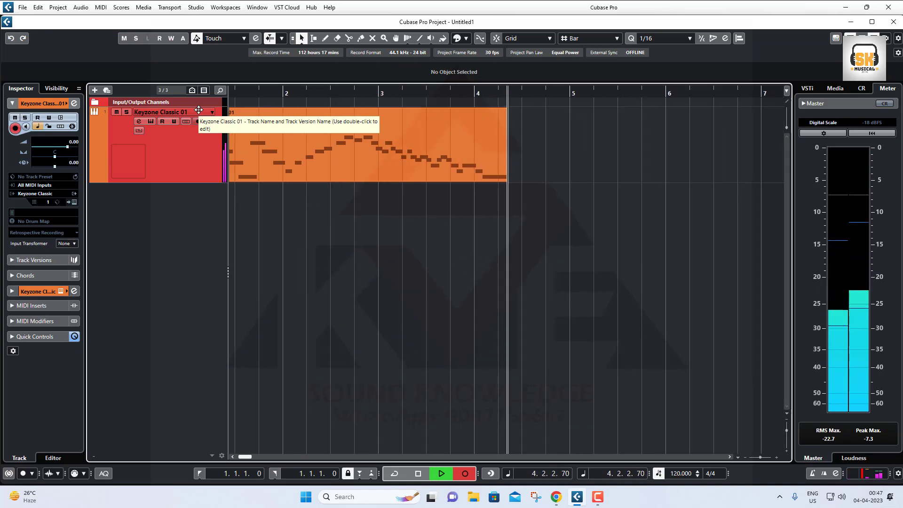
key(space)
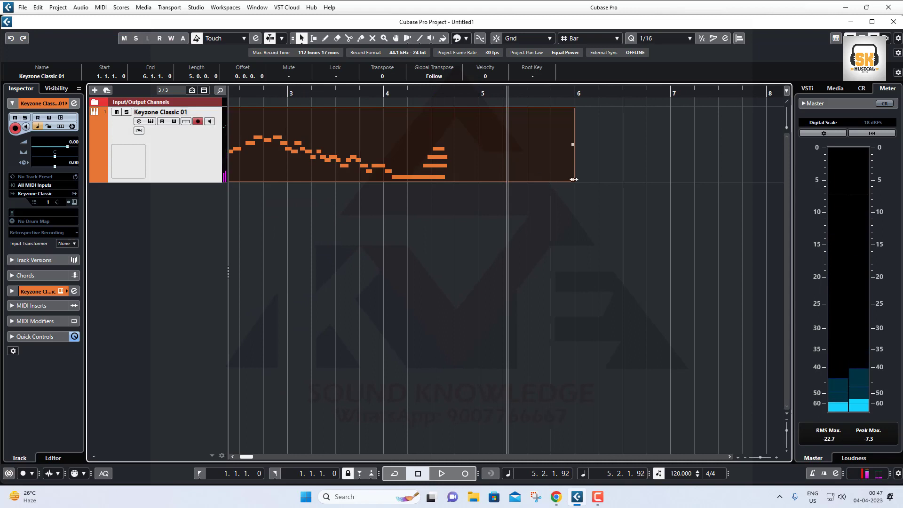
Trim the end of the recorded MIDI clip to just past its last notes, and open the clip in the Key Editor
drag(574, 180, 453, 178)
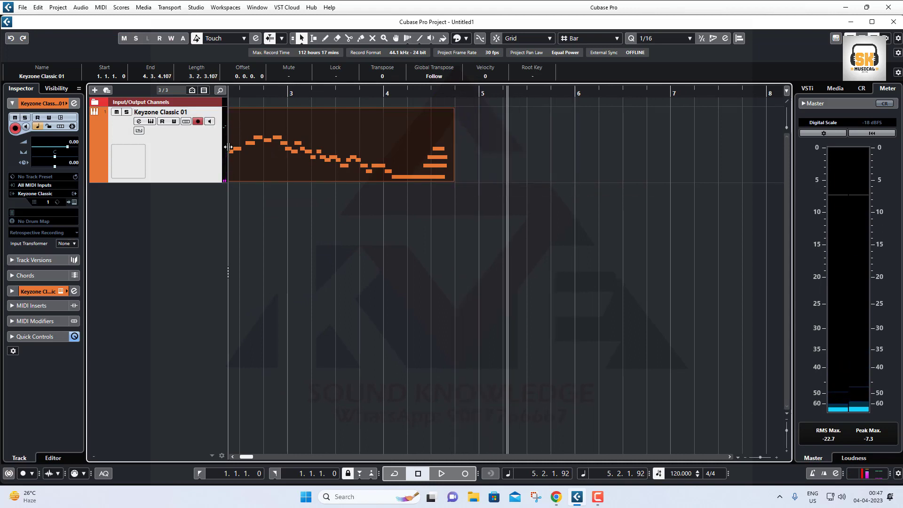
drag(262, 91, 170, 60)
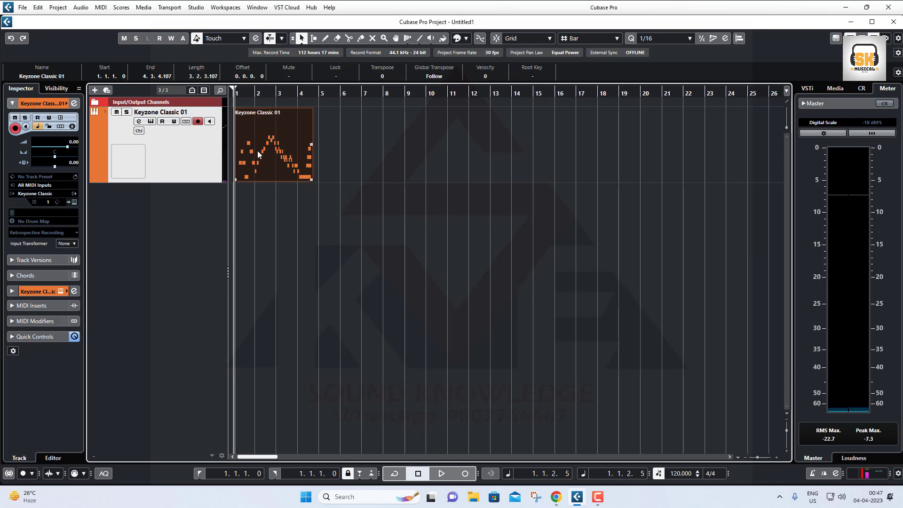
double_click(260, 155)
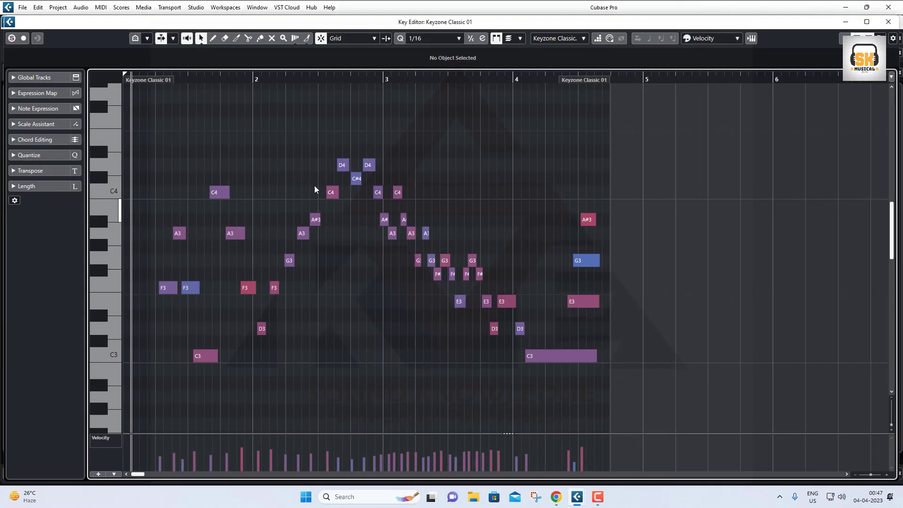
drag(305, 79, 141, 95)
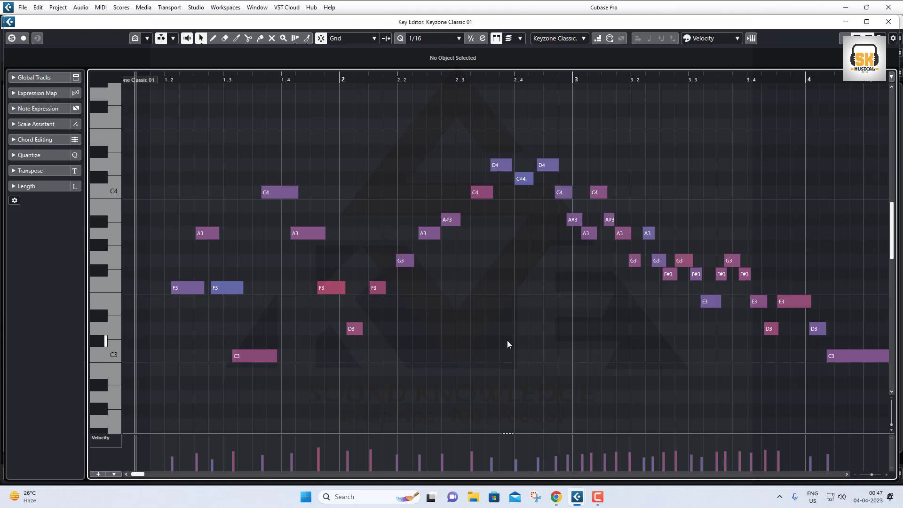
Delete the G3 note in bar 2, select the last three G3 notes in bar 3, and undo the deletion
click(404, 261)
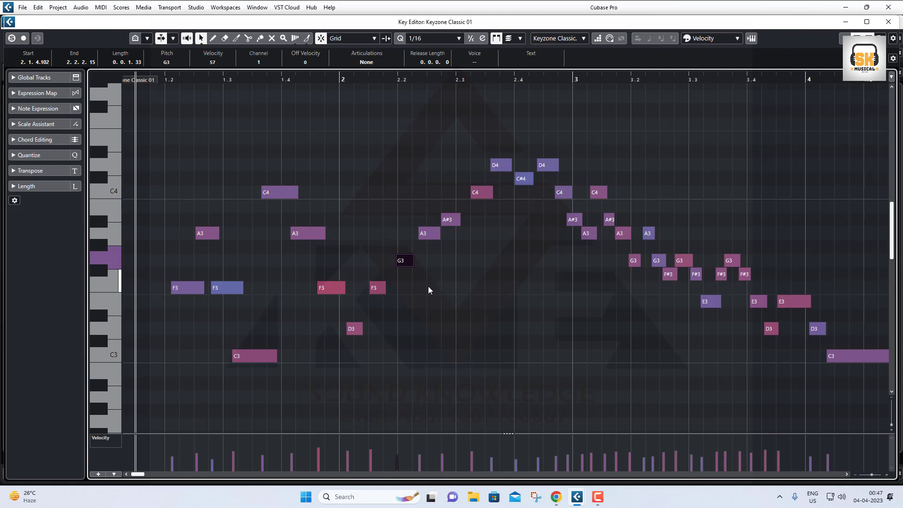
key(Right)
mouse_move(669, 257)
mouse_down()
mouse_move(756, 260)
mouse_move(651, 261)
mouse_up()
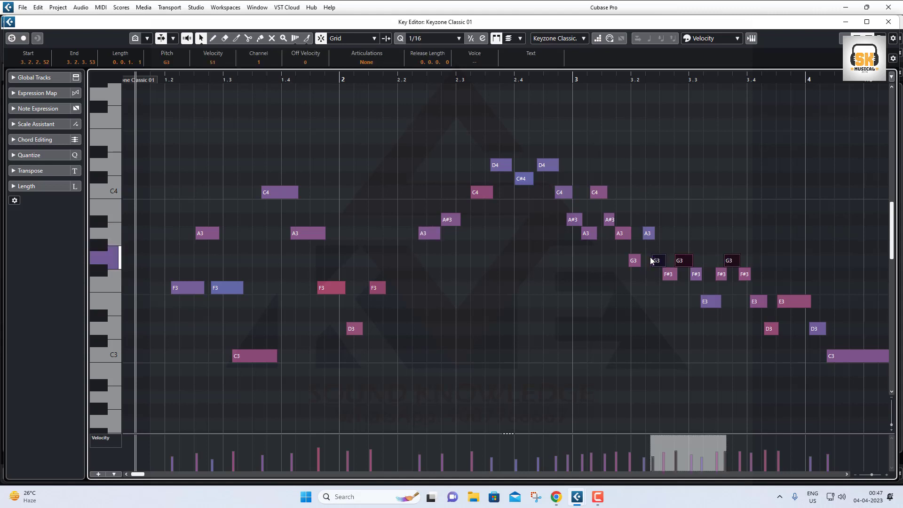
key(ctrl+z)
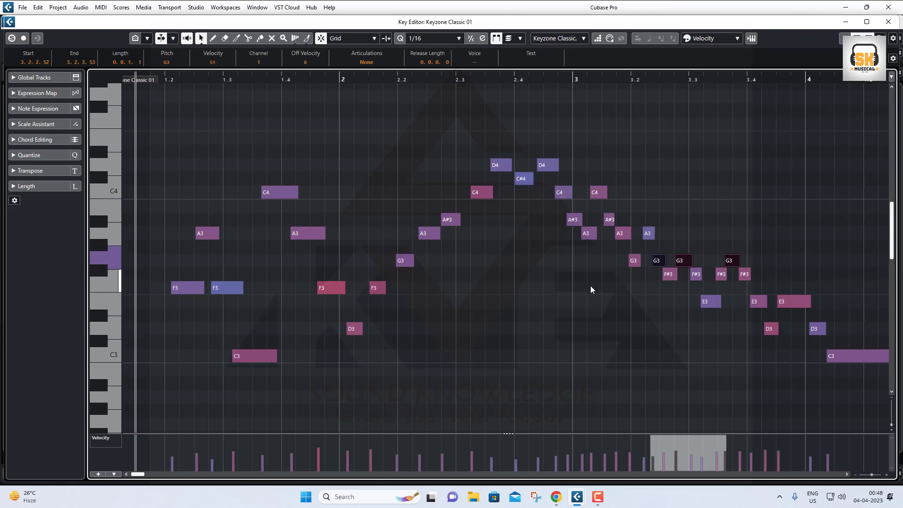
click(496, 331)
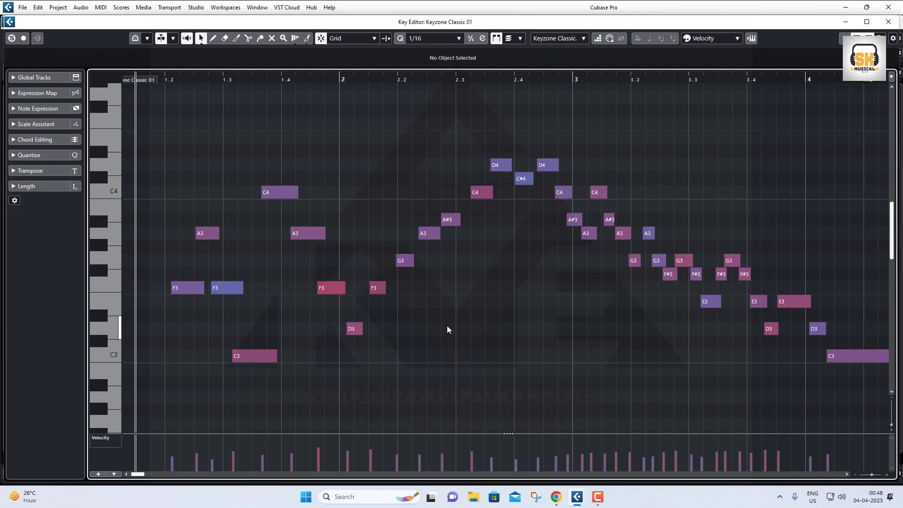
Open the Logical Editor setup and set its function to Select
click(101, 8)
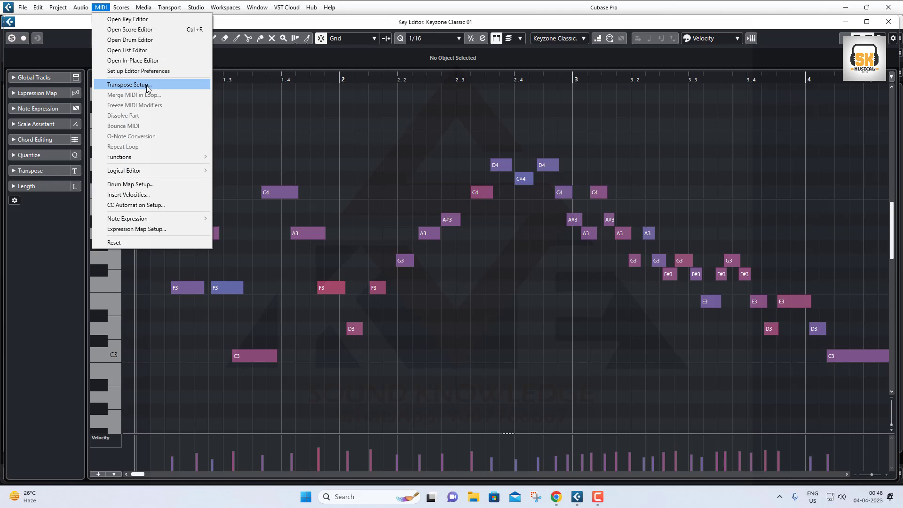
mouse_move(154, 172)
click(249, 172)
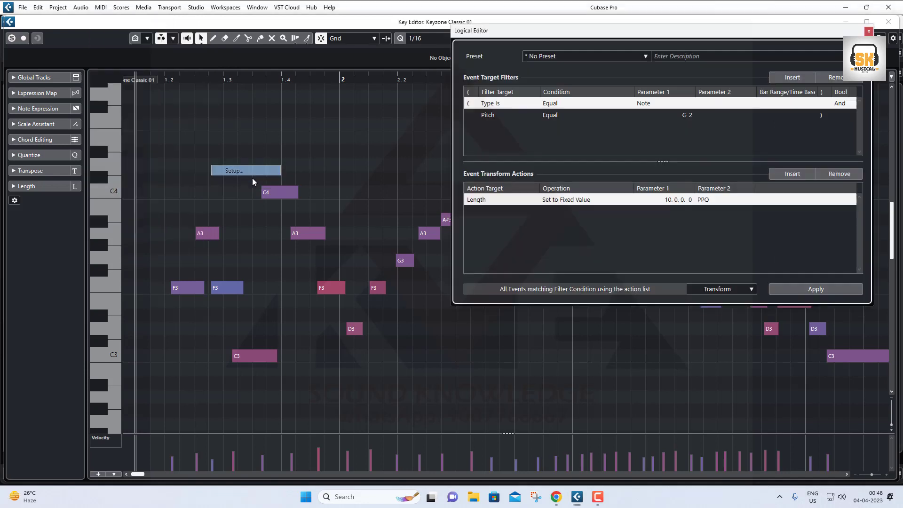
drag(588, 31, 374, 99)
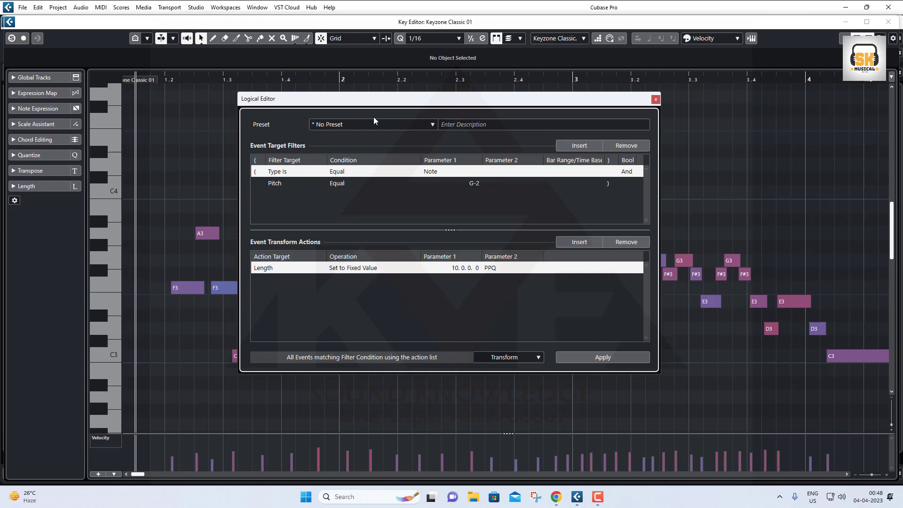
click(508, 358)
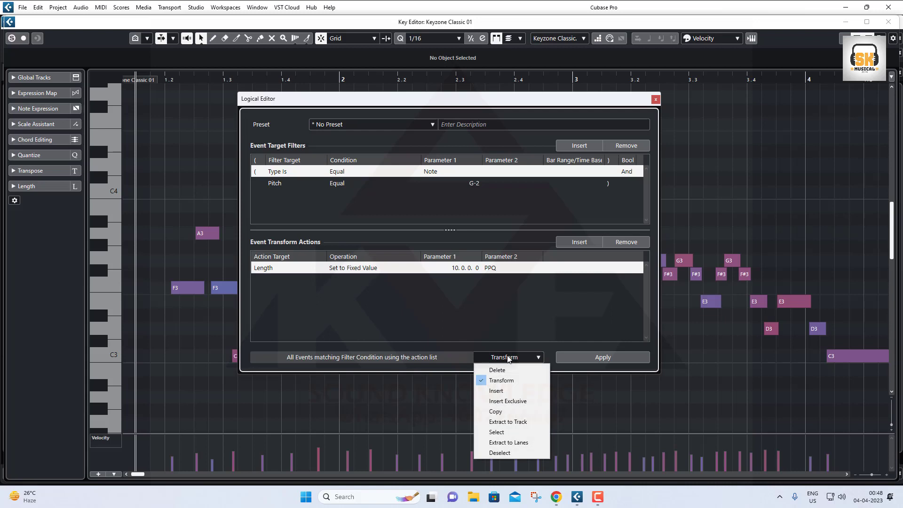
click(504, 433)
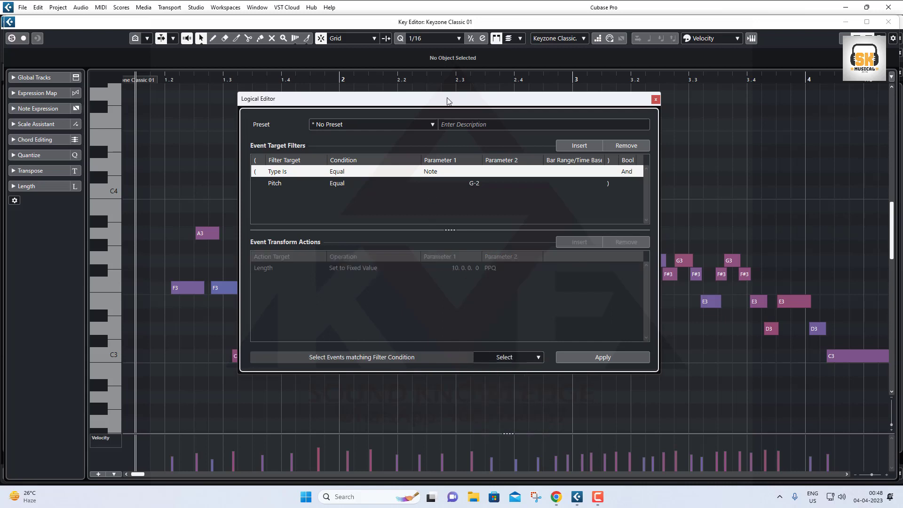
drag(448, 100, 562, 76)
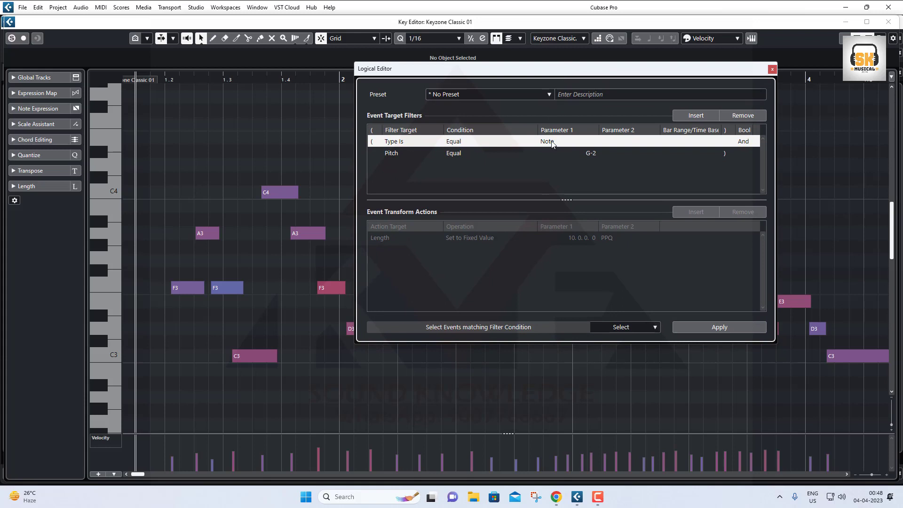
click(455, 156)
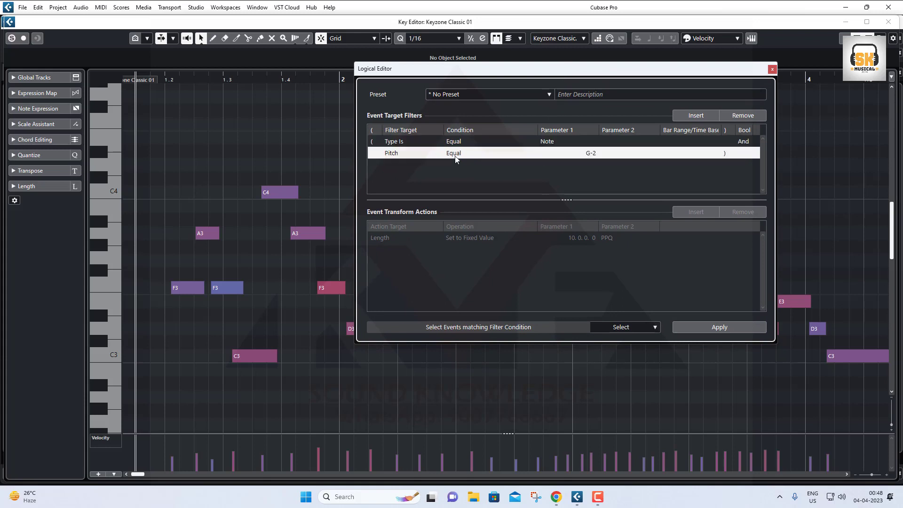
click(393, 154)
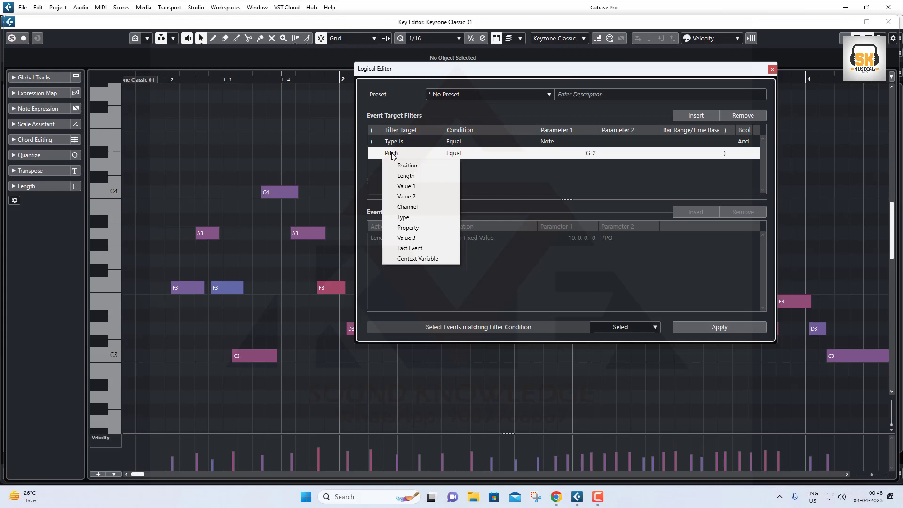
click(582, 297)
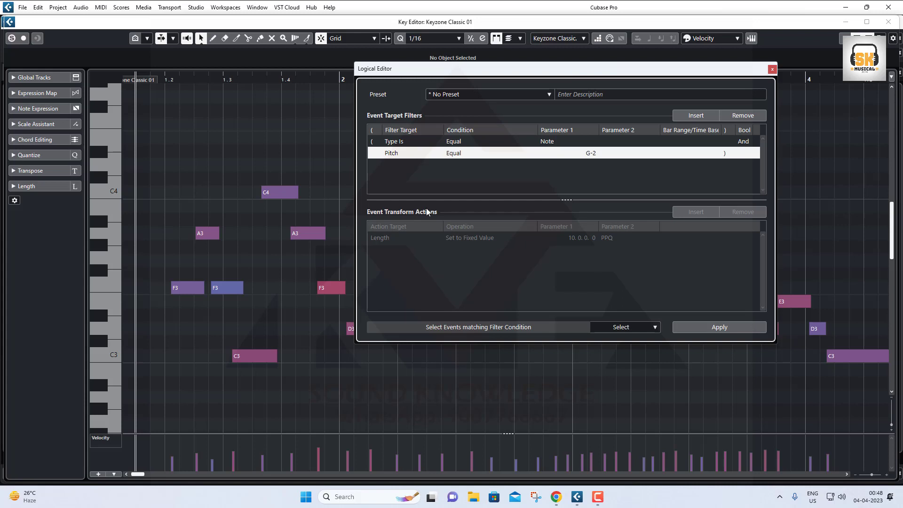
mouse_move(411, 104)
mouse_down()
mouse_move(365, 108)
mouse_move(364, 151)
mouse_move(455, 179)
mouse_move(730, 170)
mouse_move(753, 111)
mouse_move(432, 97)
mouse_move(367, 114)
mouse_up()
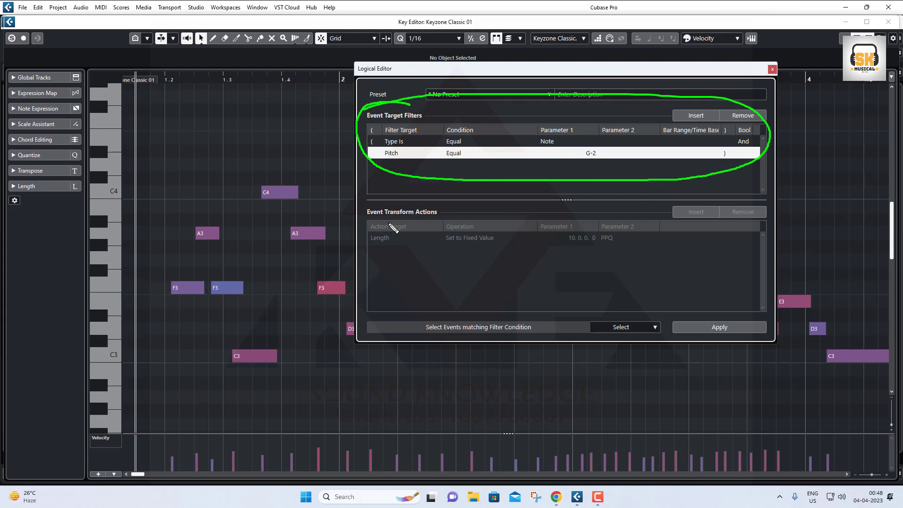
mouse_move(389, 224)
mouse_down()
mouse_move(367, 237)
mouse_move(415, 312)
mouse_move(642, 316)
mouse_move(763, 261)
mouse_move(490, 212)
mouse_move(372, 230)
mouse_up()
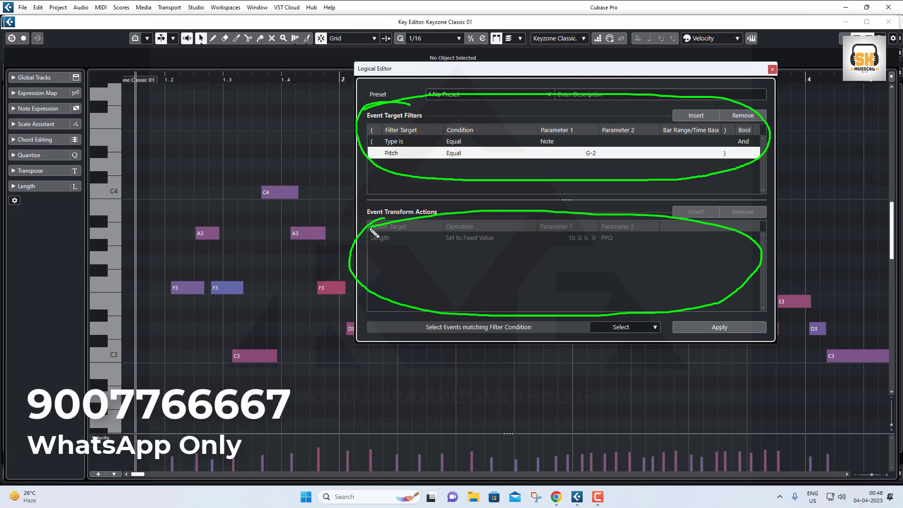
key(Escape)
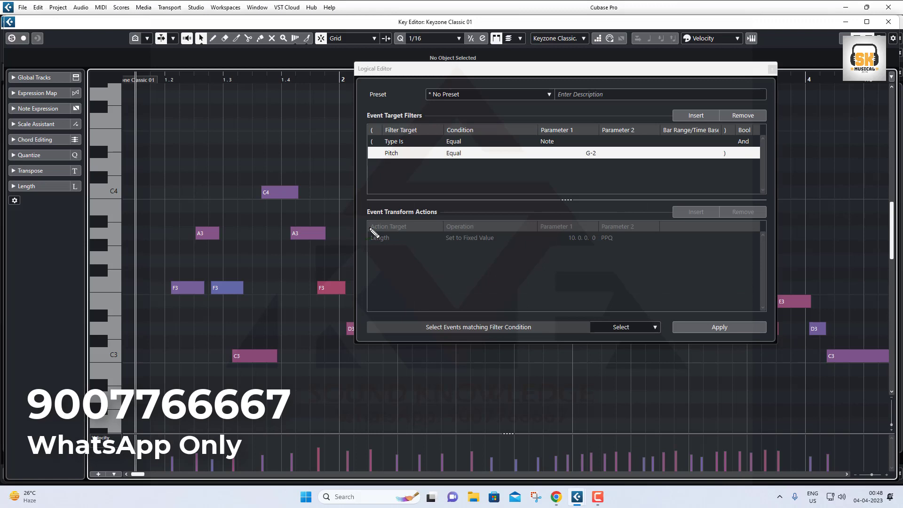
Set the second target filter to Value 1, enter F3 as its pitch parameter, and change that parameter to F-2
click(391, 154)
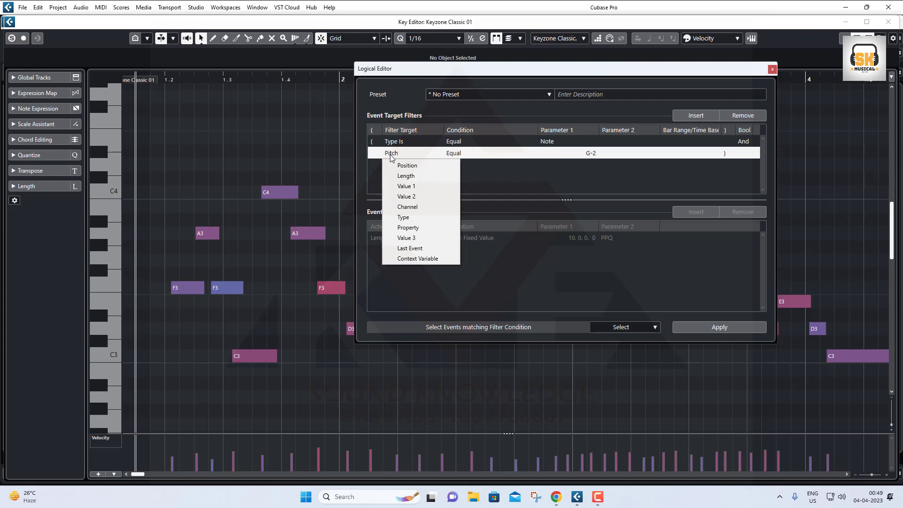
click(412, 188)
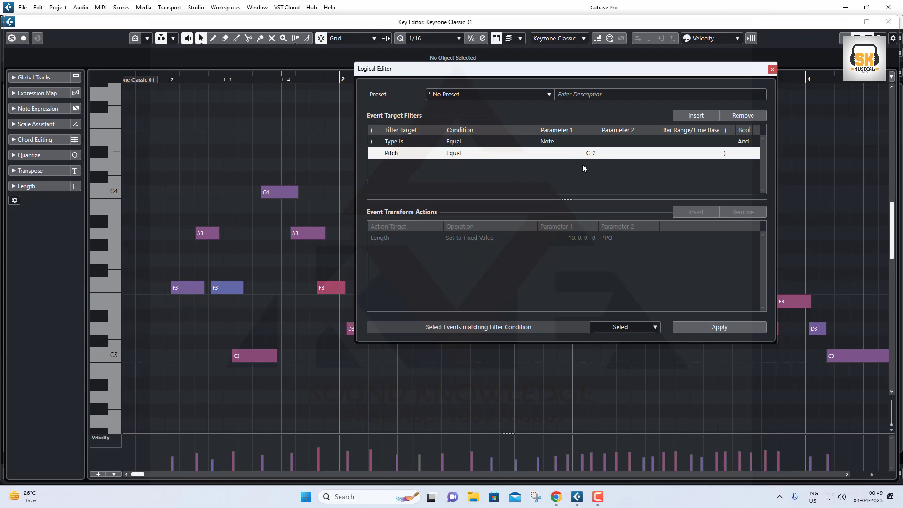
double_click(591, 154)
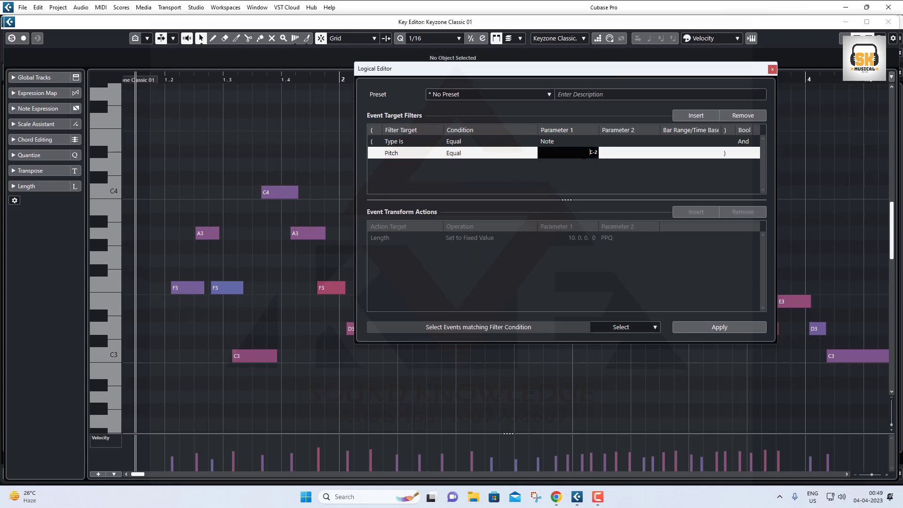
double_click(594, 153)
key(Return)
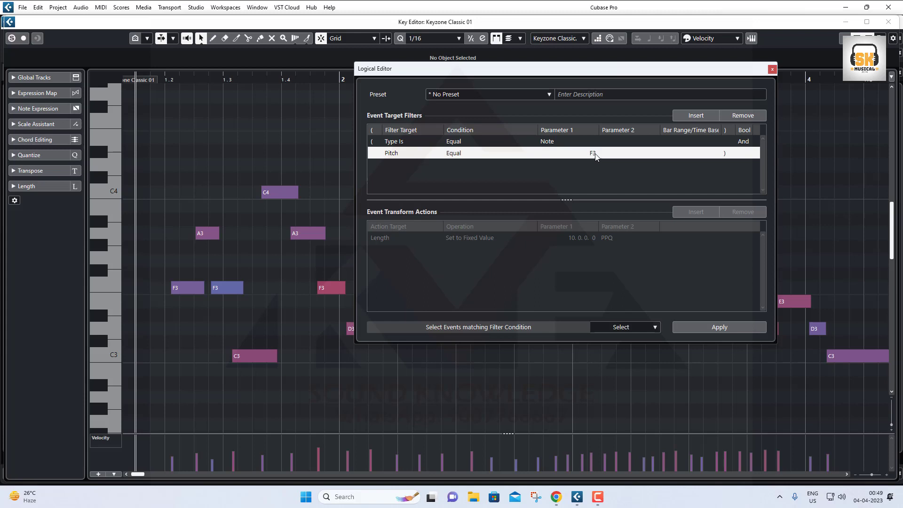
click(595, 154)
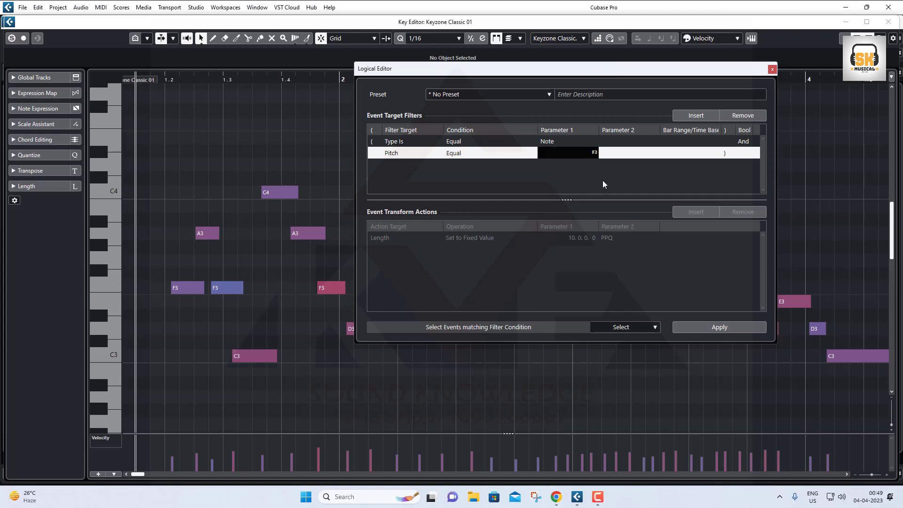
click(587, 183)
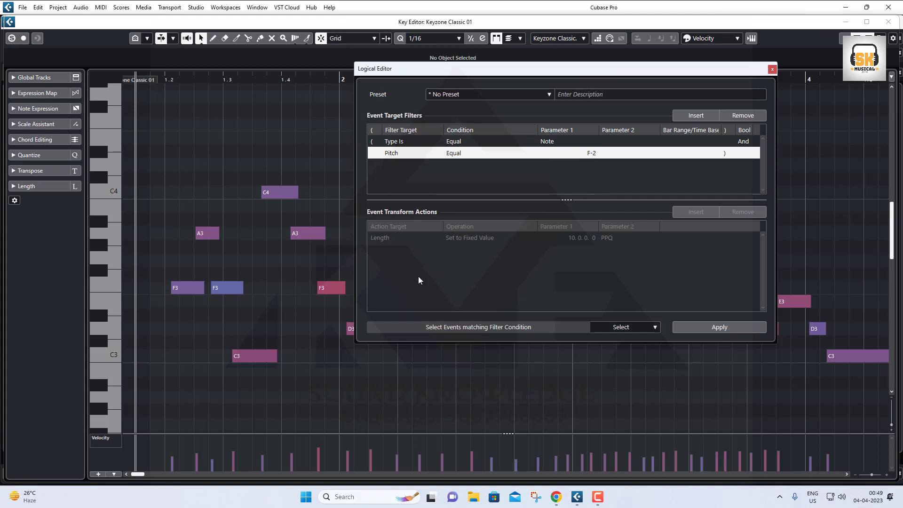
Change the second event target filter from Pitch to Length
drag(508, 69, 537, 48)
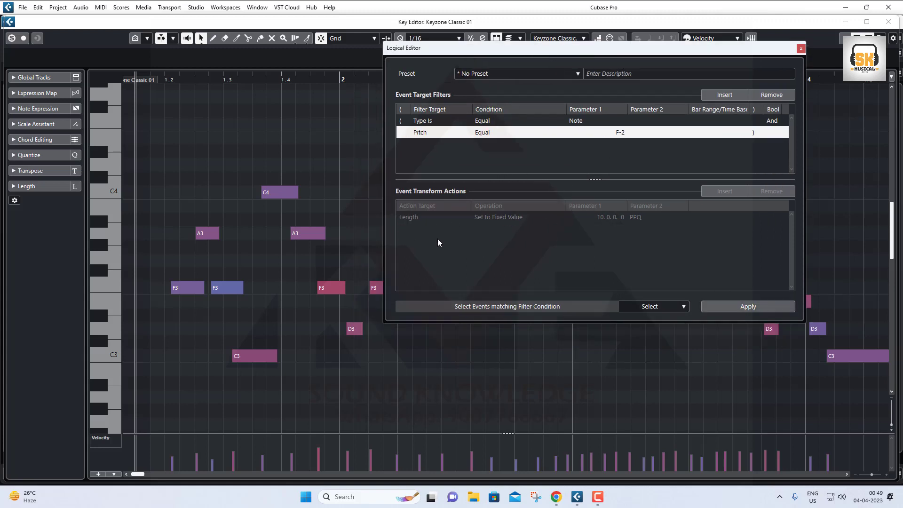
click(418, 133)
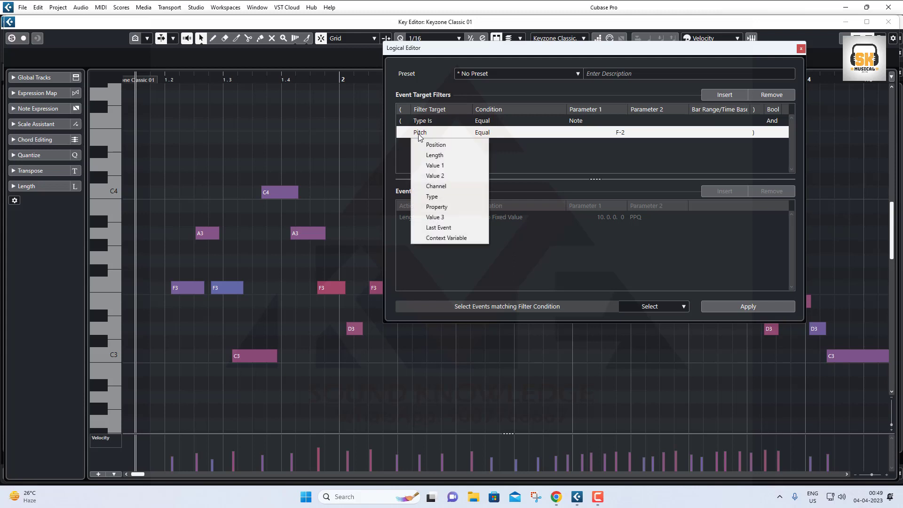
click(433, 155)
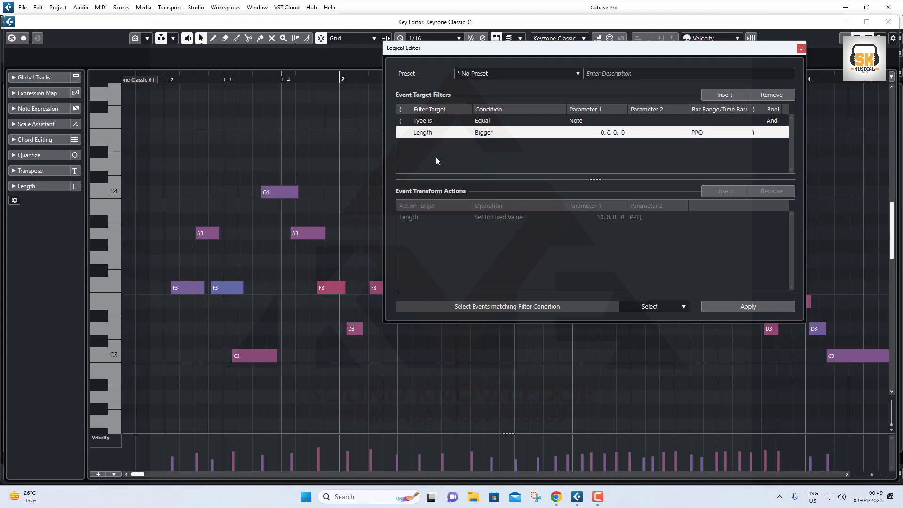
click(422, 132)
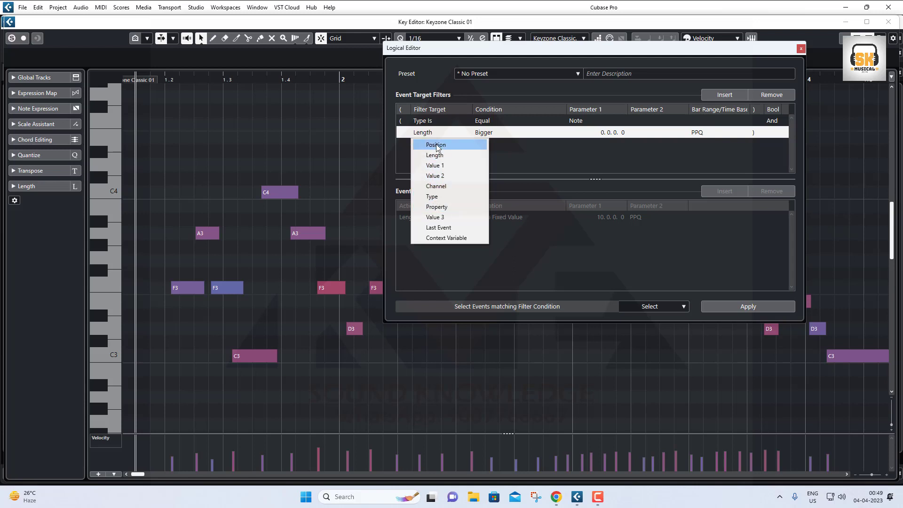
click(589, 260)
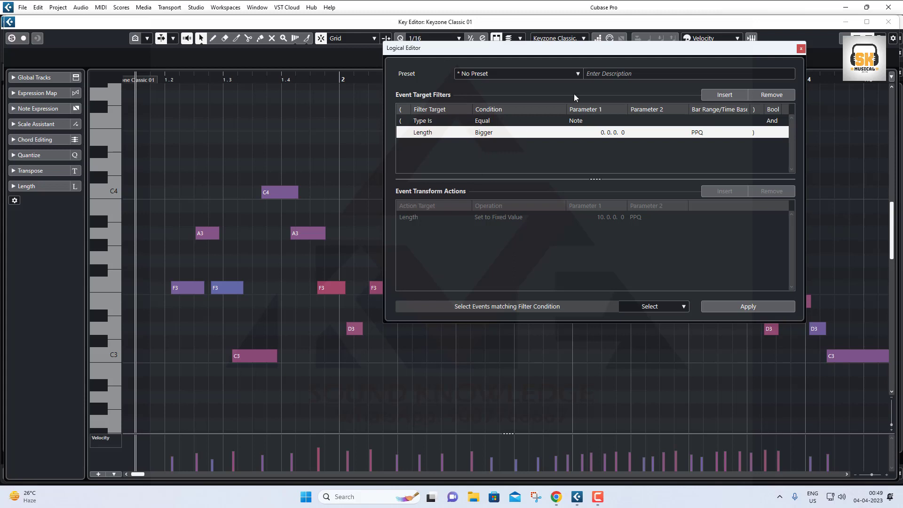
Load the Kill Notes on C-Major preset from Added for Version 3 in the earlier user presets, and apply it
click(577, 74)
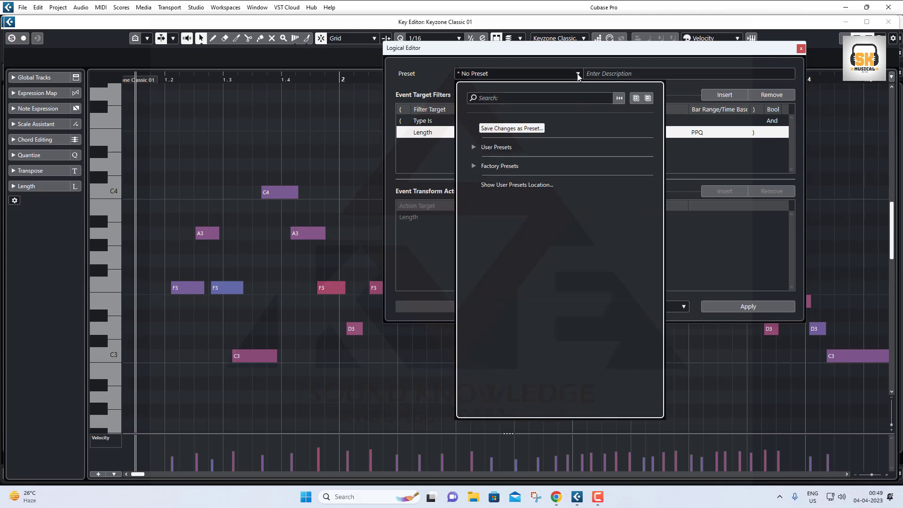
click(475, 147)
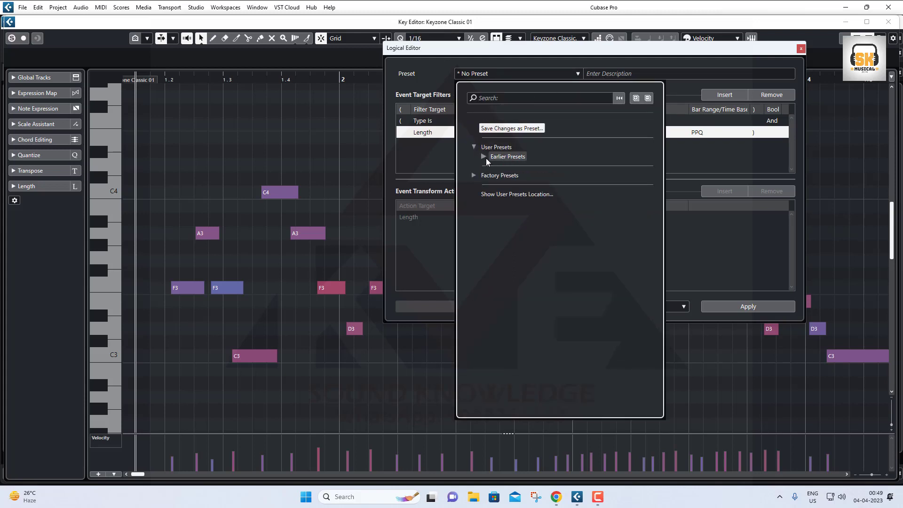
click(484, 156)
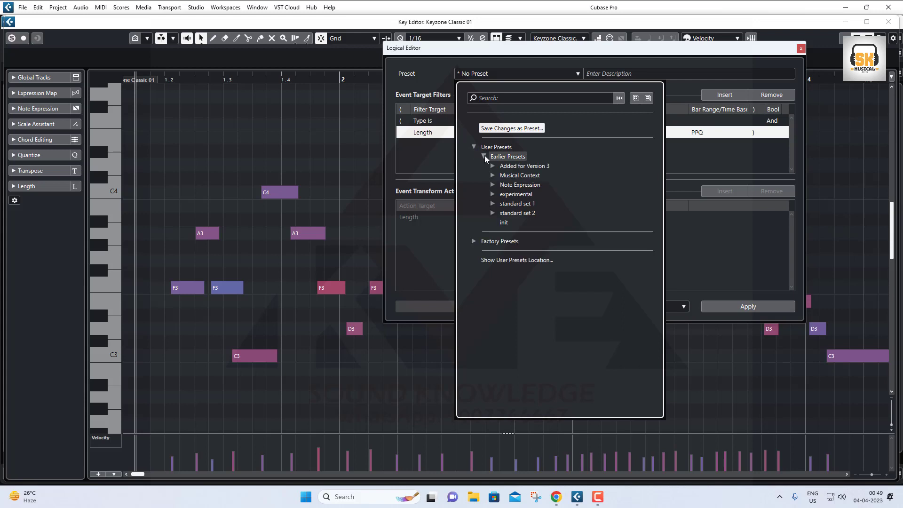
click(493, 185)
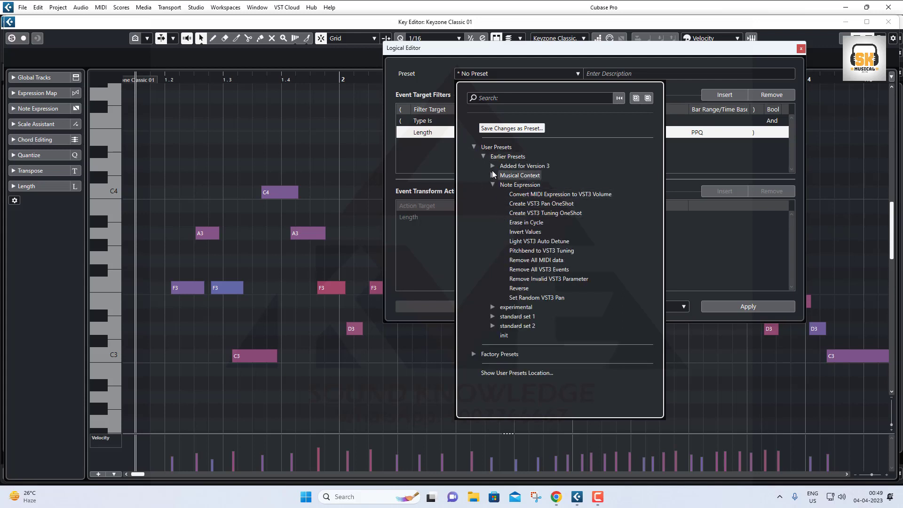
click(492, 165)
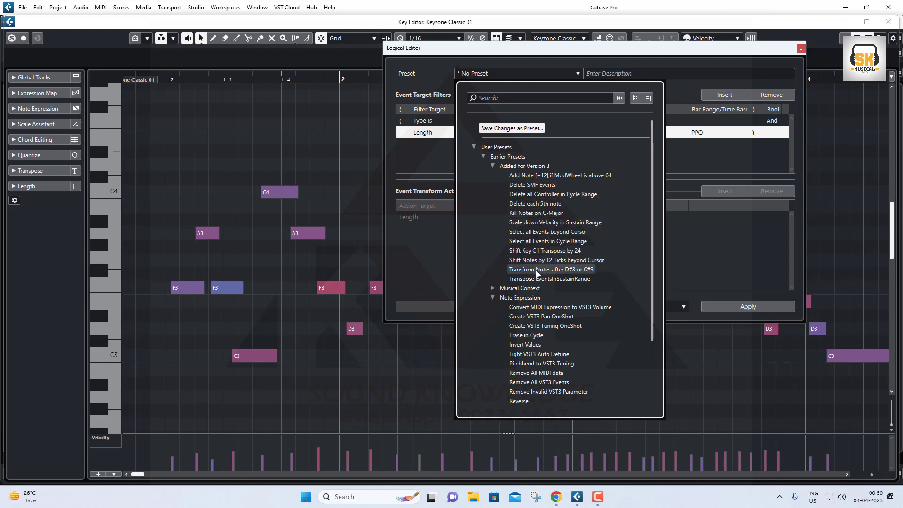
click(532, 214)
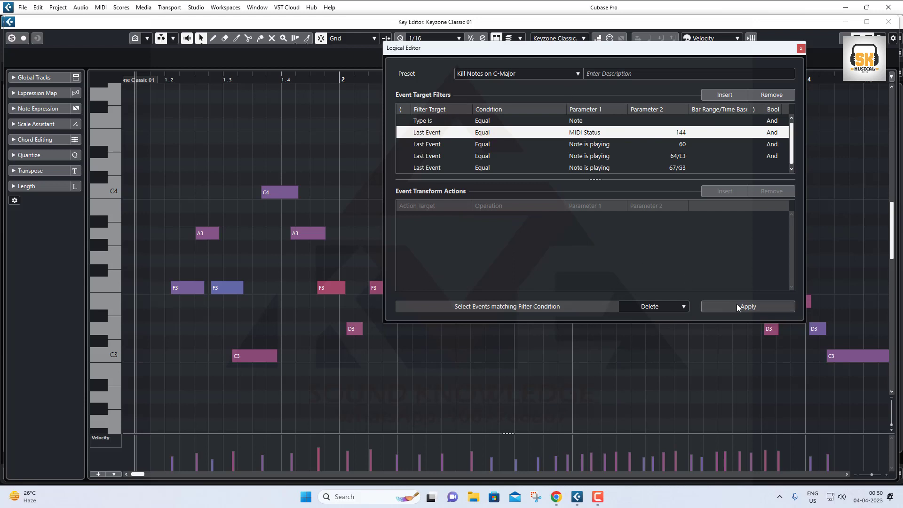
click(752, 308)
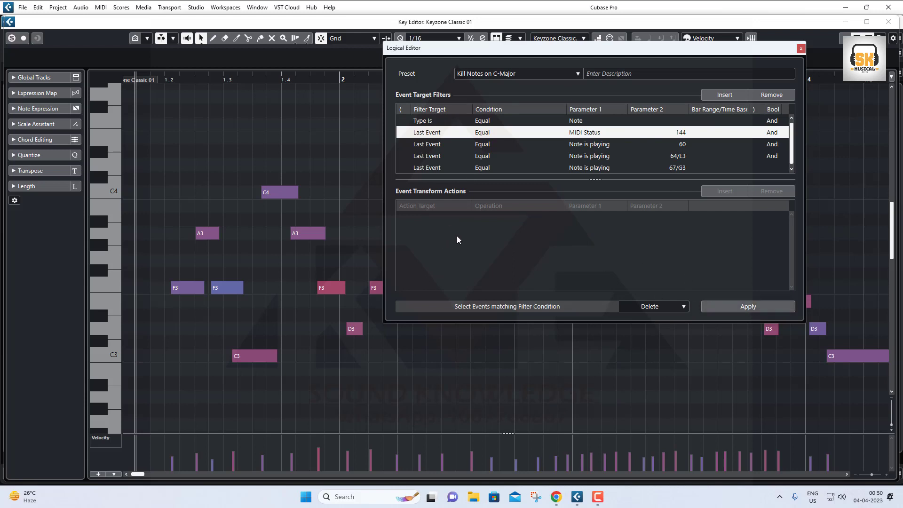
scroll(471, 157, down, 1)
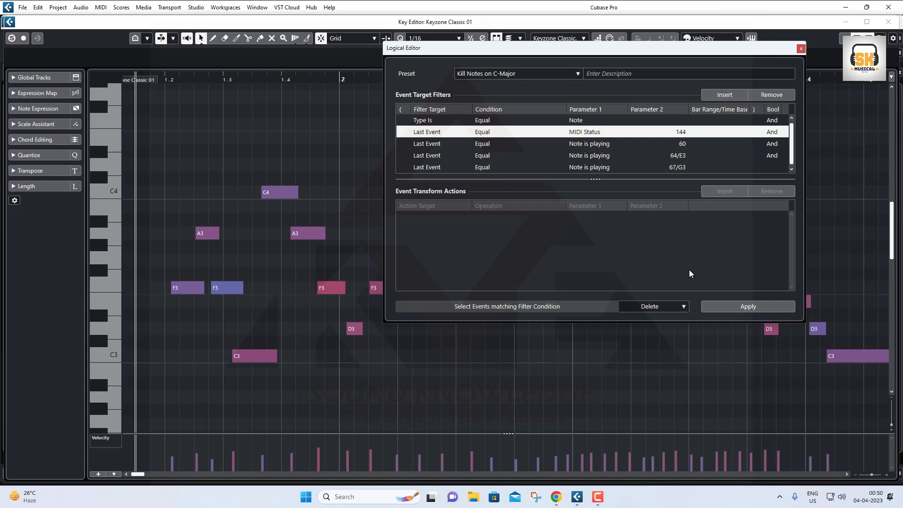
click(654, 307)
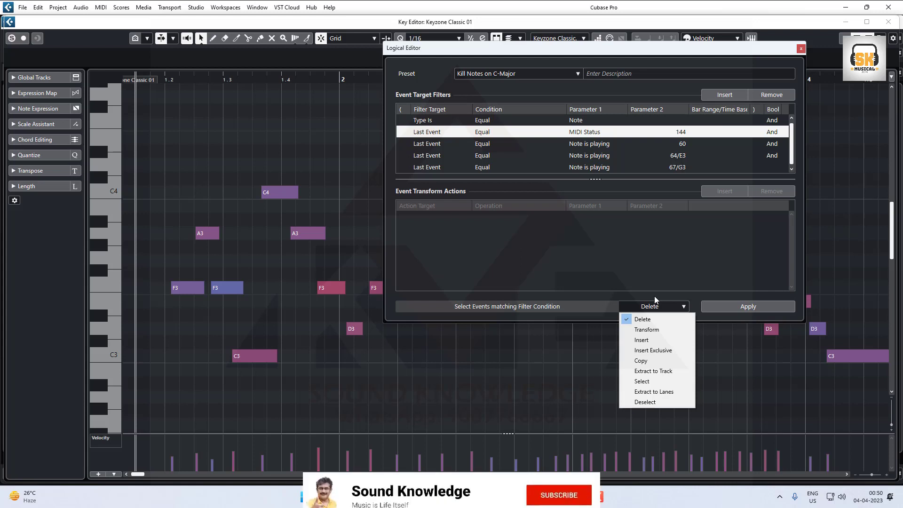
click(632, 236)
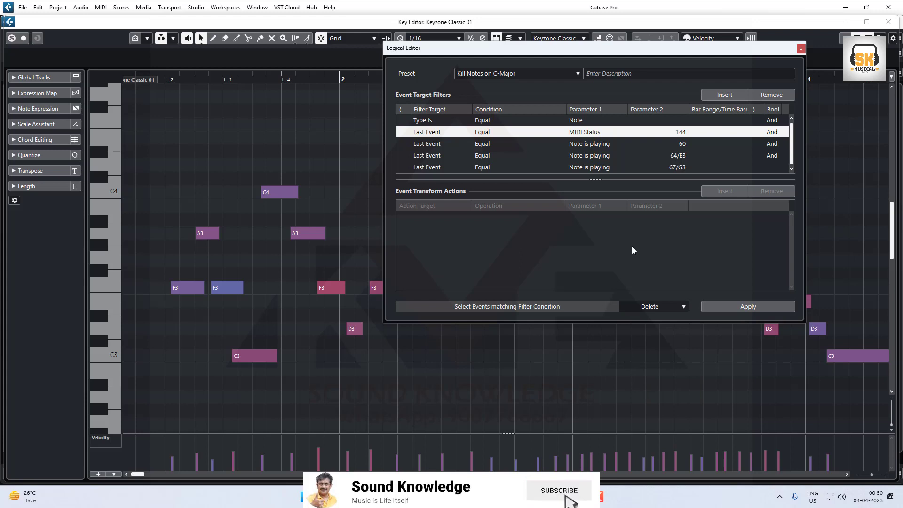
click(662, 307)
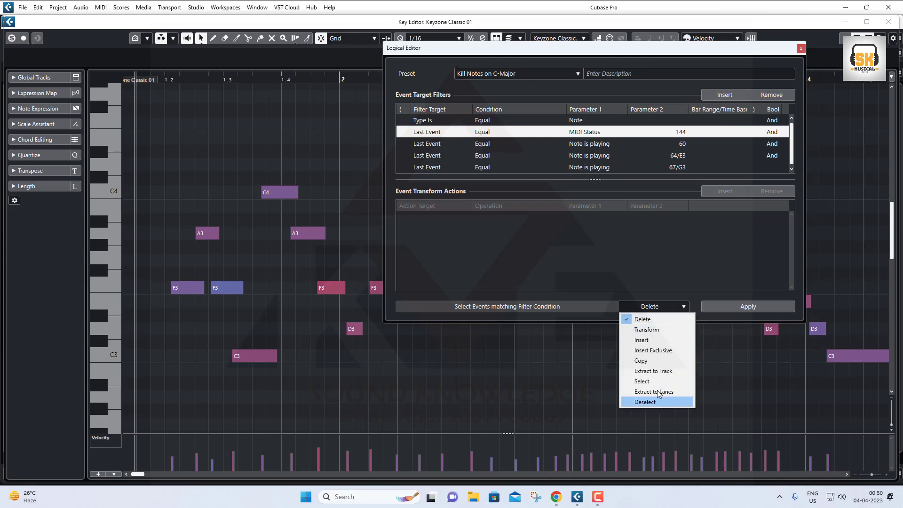
click(656, 247)
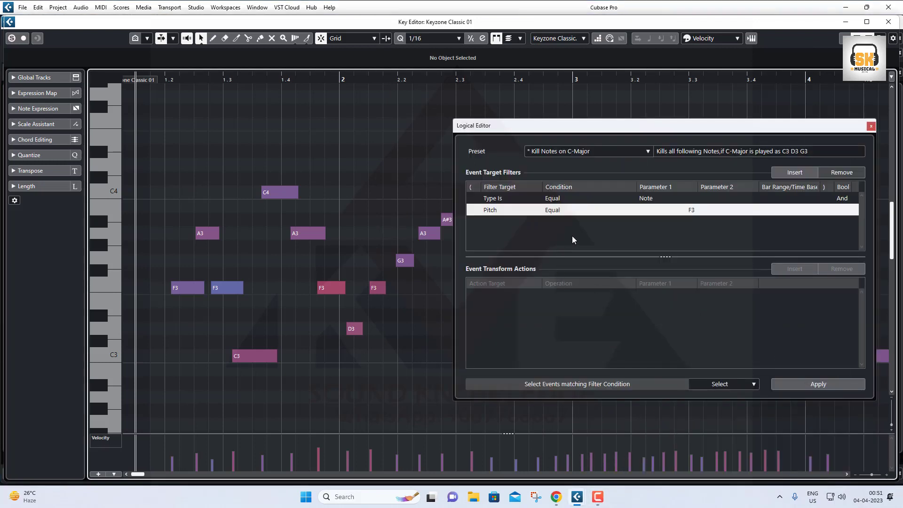
Remove both existing event target filters, the note type and the F3 pitch, from the Logical Editor
click(556, 212)
click(746, 249)
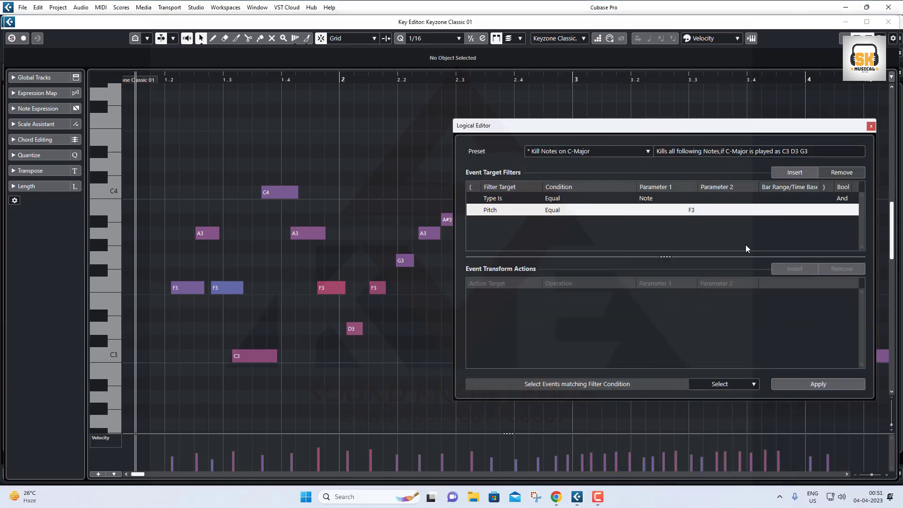
click(840, 173)
click(841, 173)
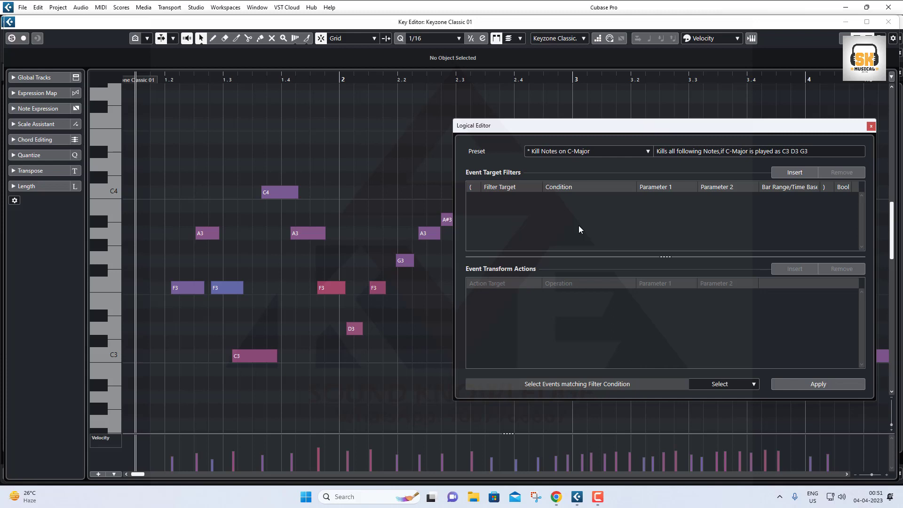
Insert a Type Is Equal Note target filter, and add a second filter with Value 1 as its target
click(795, 173)
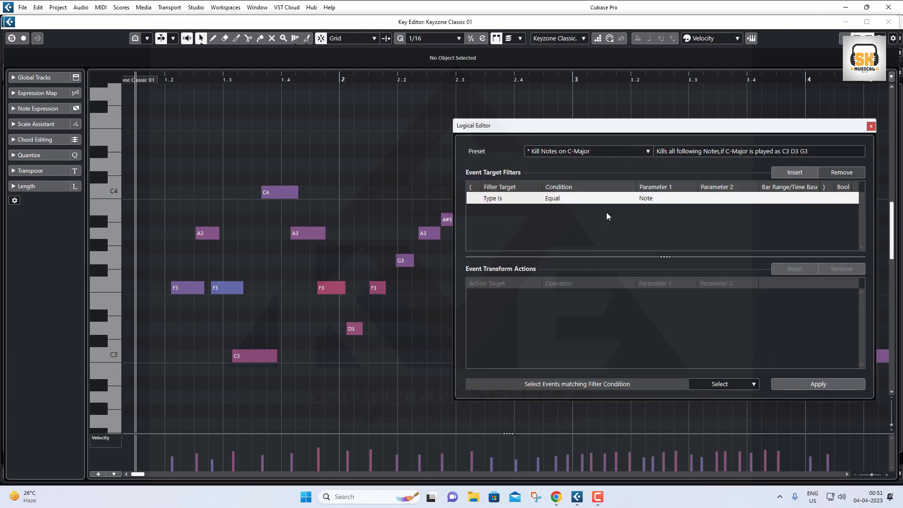
mouse_move(492, 185)
mouse_down()
mouse_move(503, 214)
mouse_move(514, 191)
mouse_up()
mouse_move(649, 190)
mouse_down()
mouse_move(636, 205)
mouse_move(661, 189)
mouse_up()
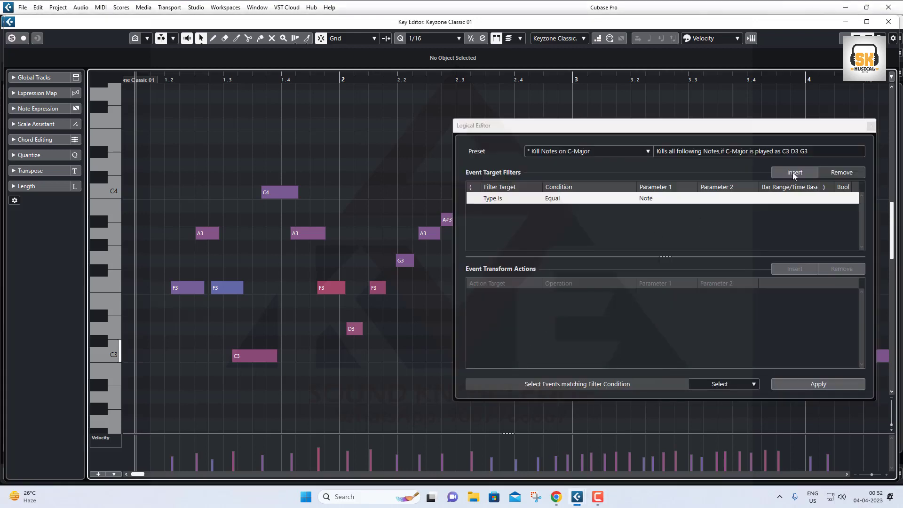
click(795, 173)
click(493, 211)
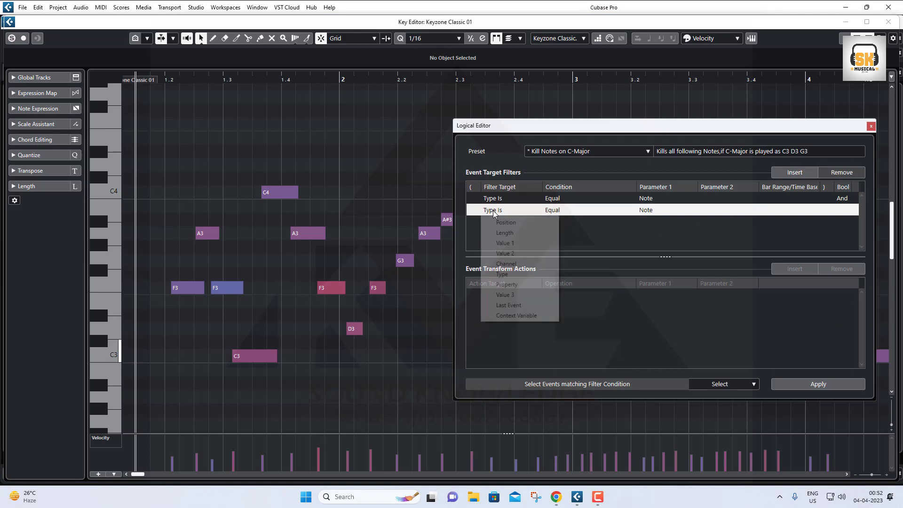
click(503, 243)
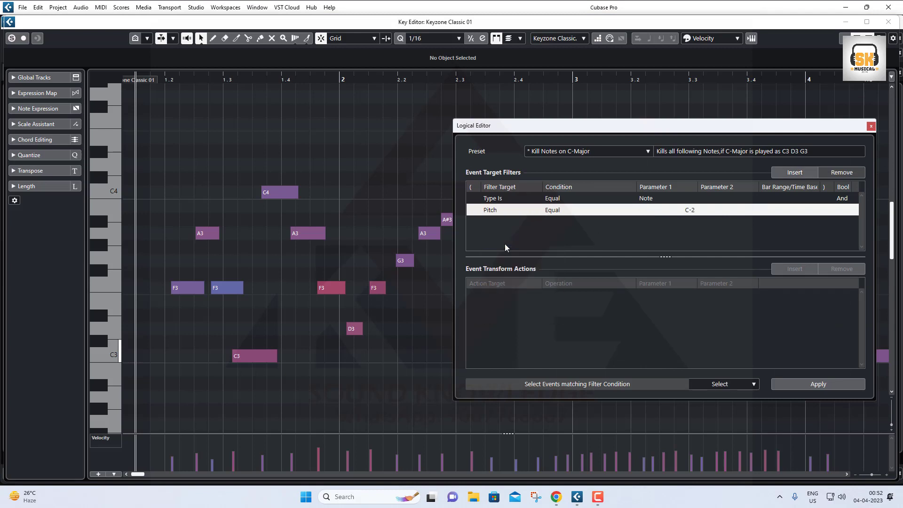
Set the pitch filter's first parameter to F3, apply the selection, and uncover the notes in the Key Editor
click(688, 213)
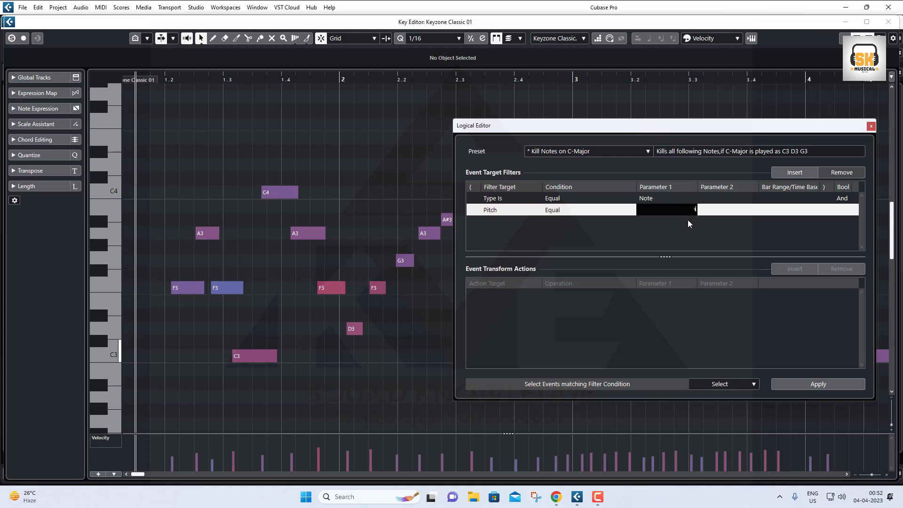
text(F3)
key(Return)
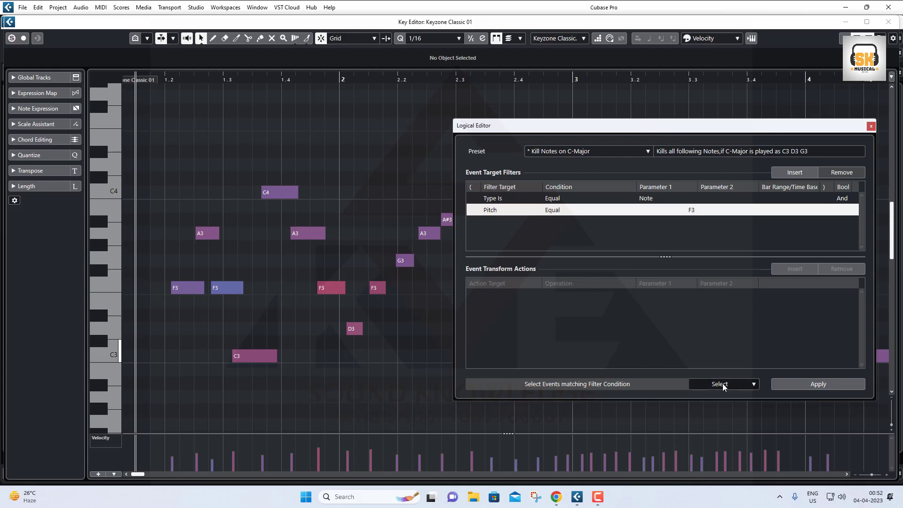
click(823, 385)
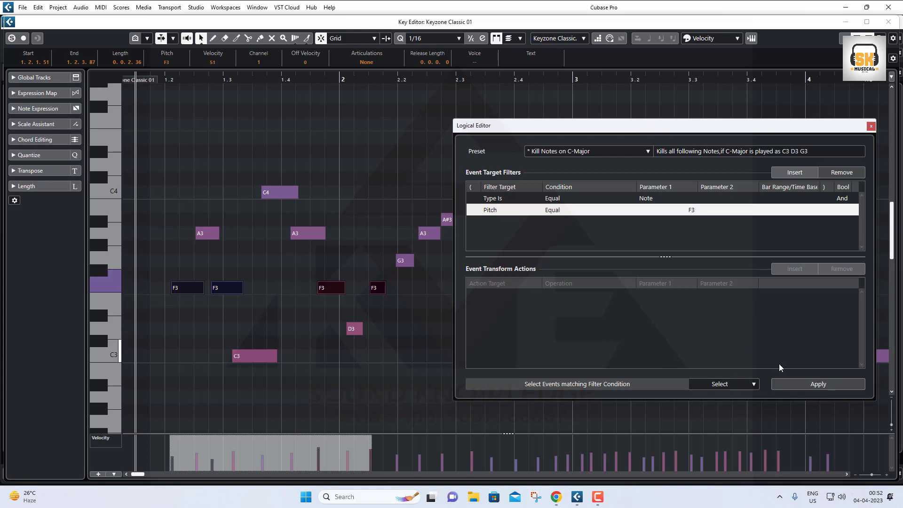
drag(590, 130, 719, 367)
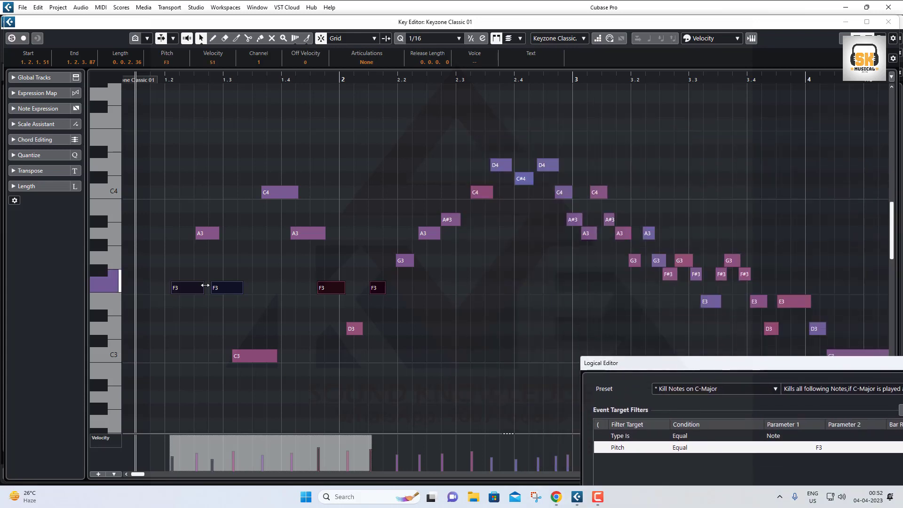
Change the pitch filter's parameter to A3 and apply it to select the matching notes
drag(666, 363, 524, 200)
double_click(678, 285)
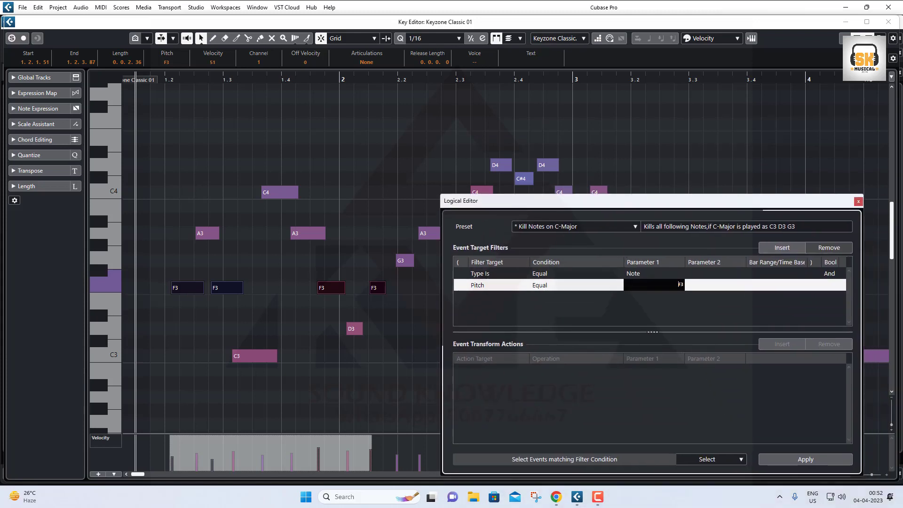
text(c)
text(3)
key(Return)
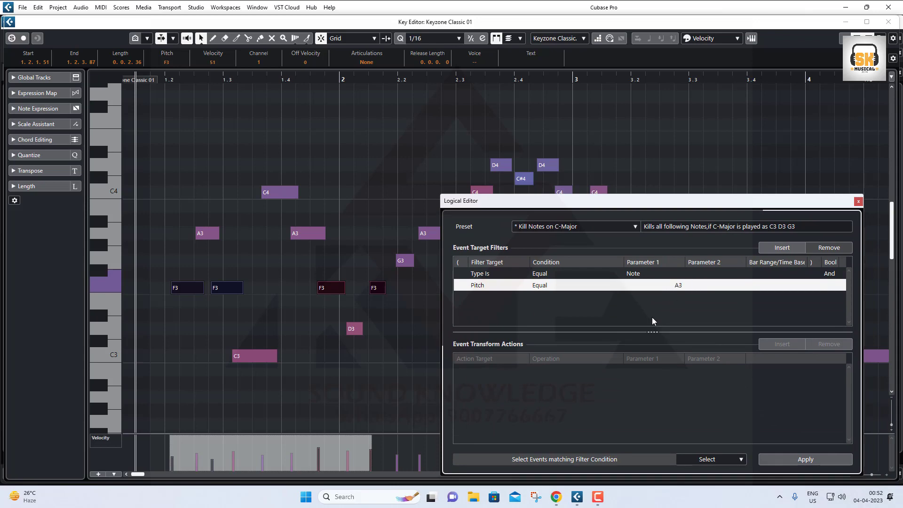
drag(664, 205, 266, 120)
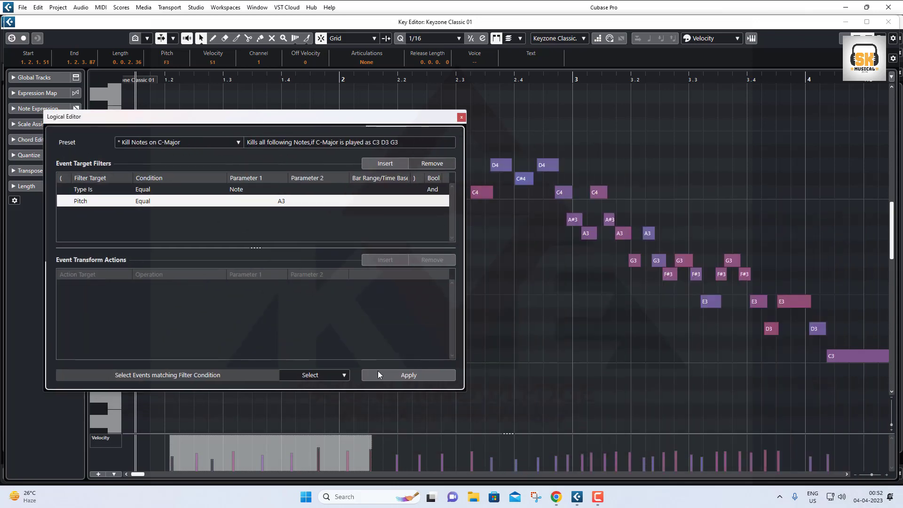
click(408, 375)
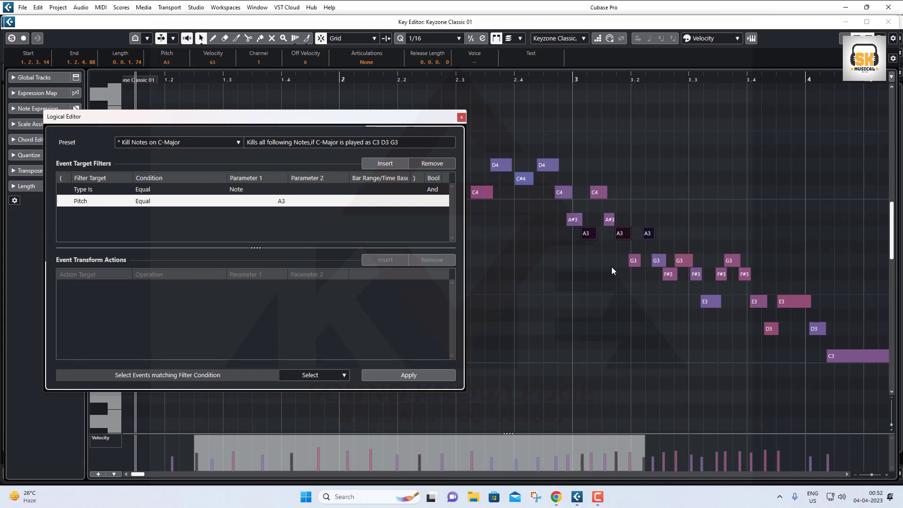
drag(303, 122, 474, 140)
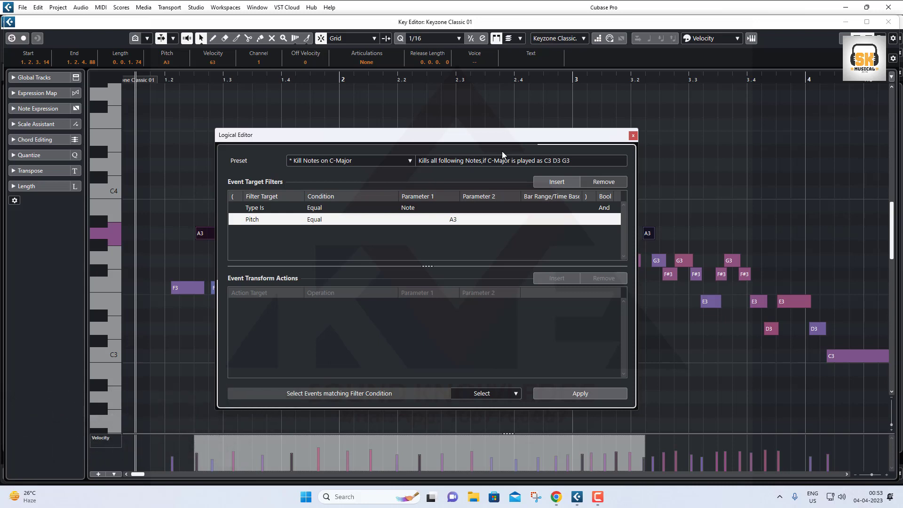
Reassign the second filter's target to Value 1, and change it to Length
click(248, 220)
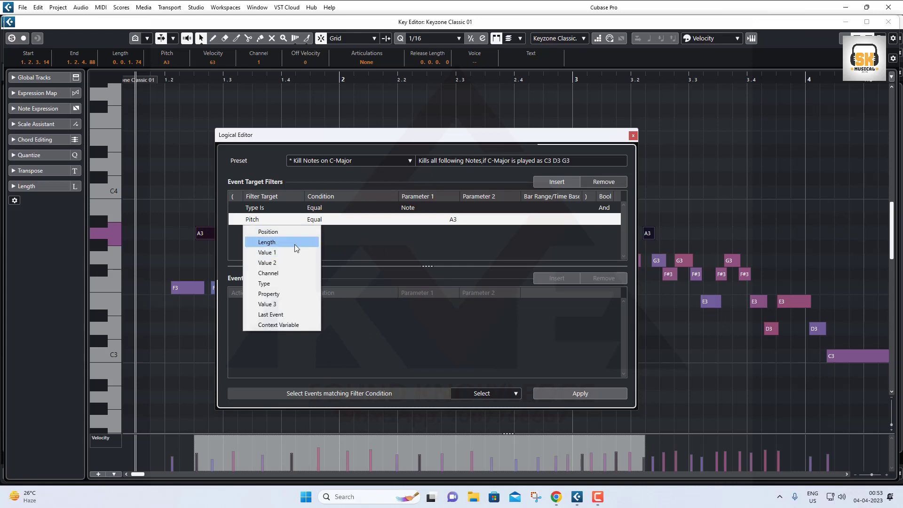
click(272, 254)
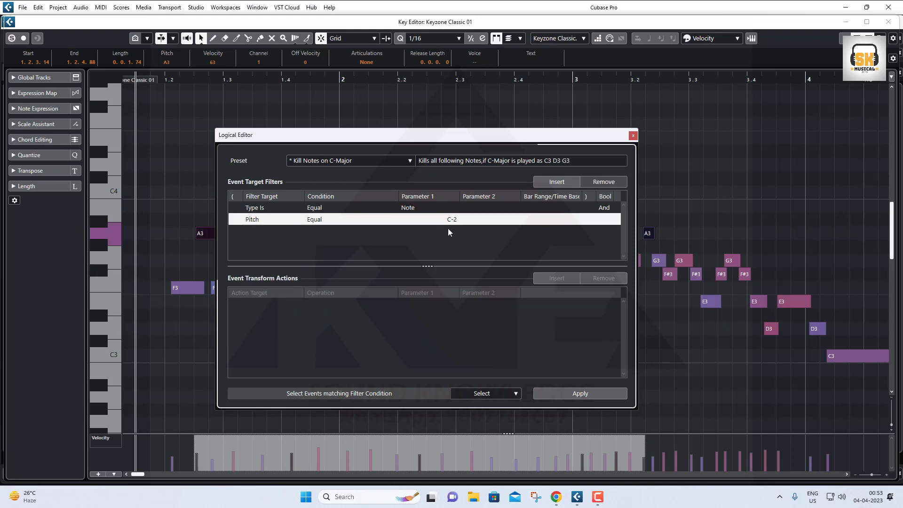
click(255, 220)
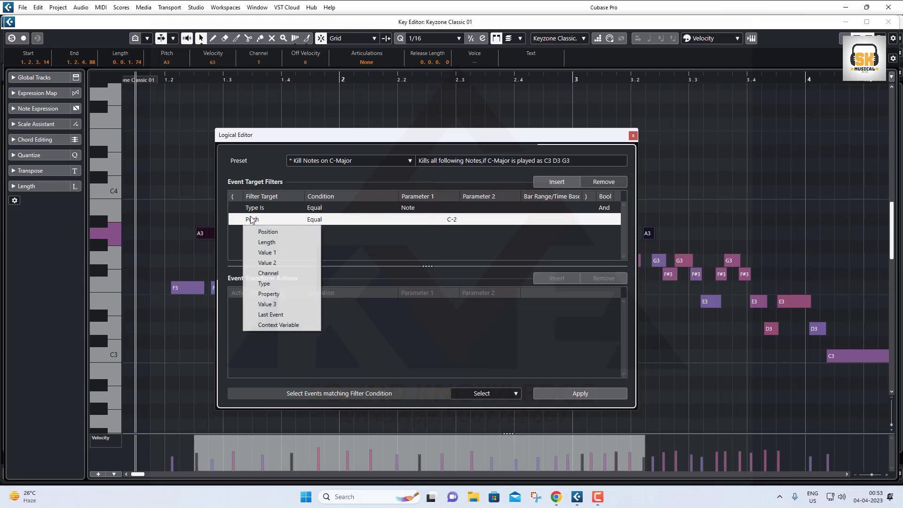
click(262, 241)
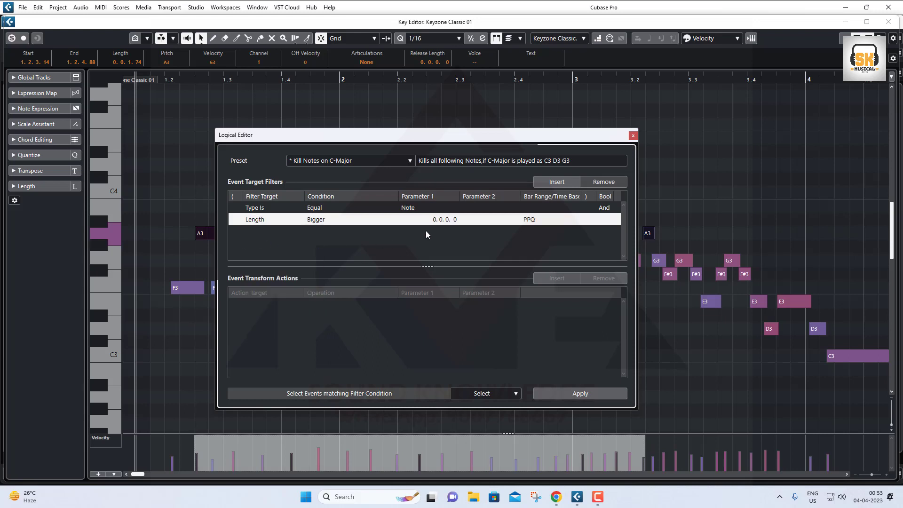
Switch the Length filter's time base to Seconds, Samples and finally Frames
click(543, 224)
click(539, 241)
click(552, 223)
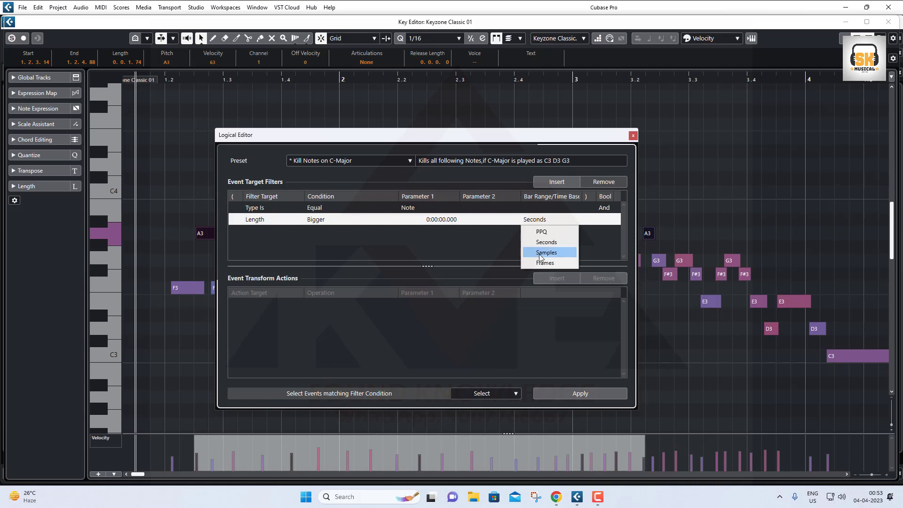
click(541, 252)
click(540, 222)
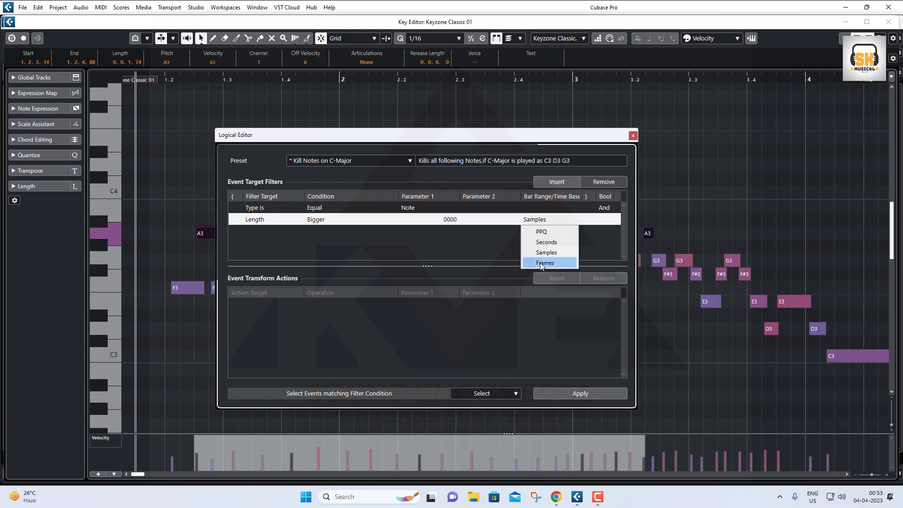
click(545, 262)
click(537, 222)
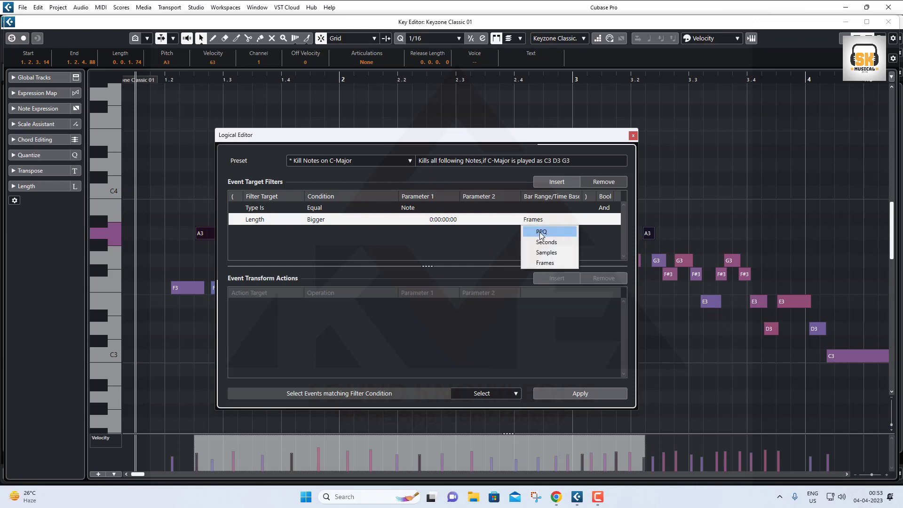
click(400, 239)
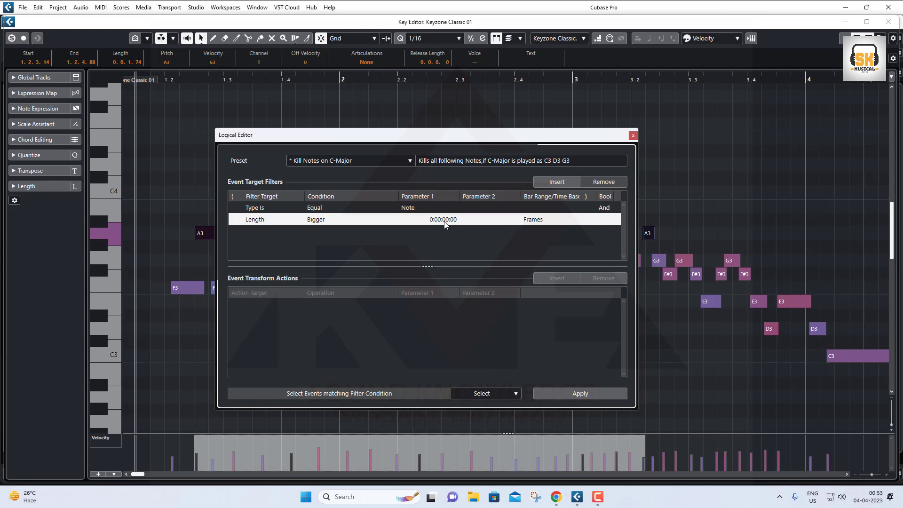
Change the second filter's target from Length to Value 1 and on to Value 2
click(257, 223)
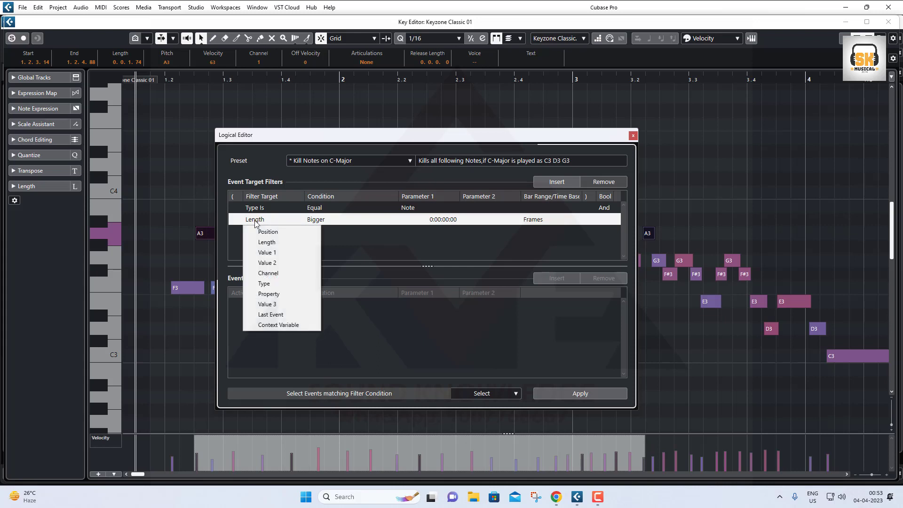
click(274, 254)
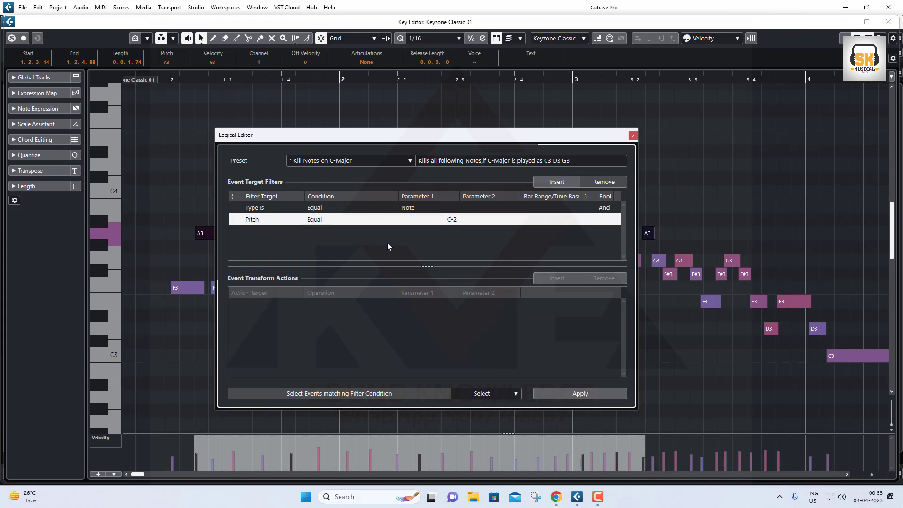
click(253, 222)
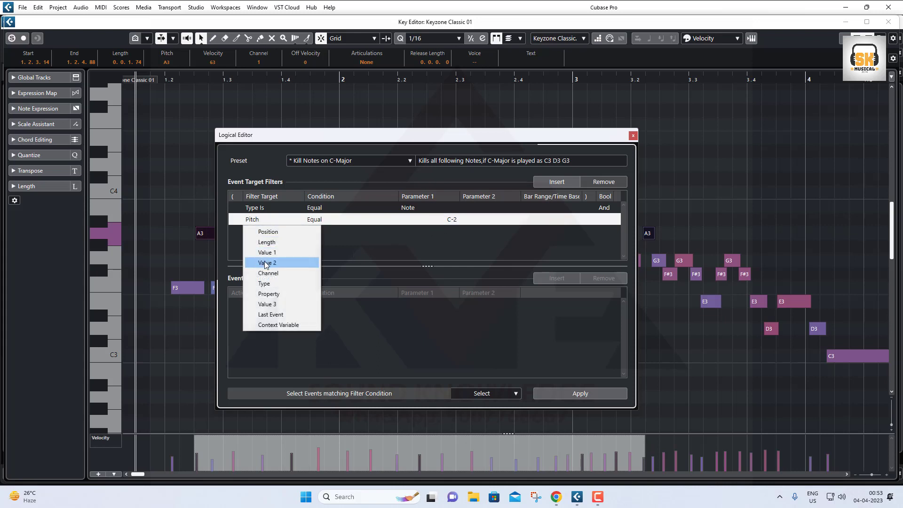
click(266, 261)
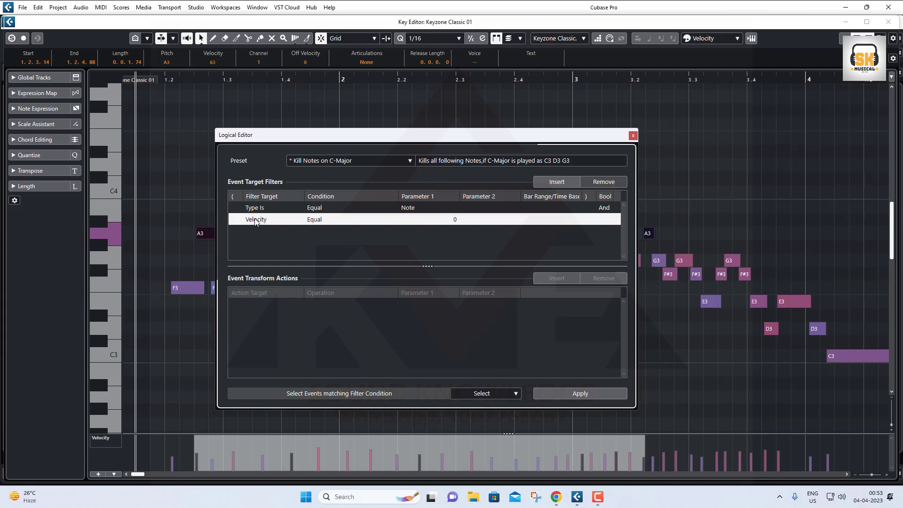
drag(384, 136, 397, 66)
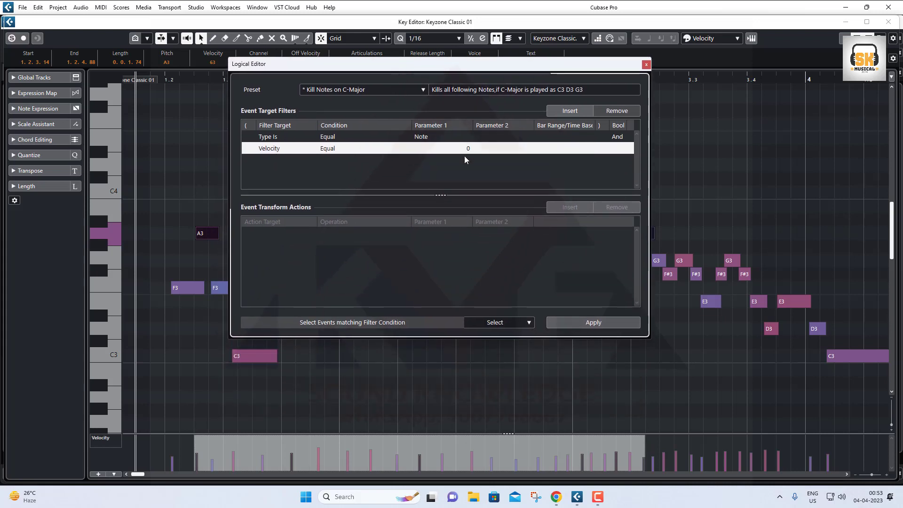
Set the second filter's target back to Value 1 and move the Logical Editor aside to uncover the notes
click(270, 151)
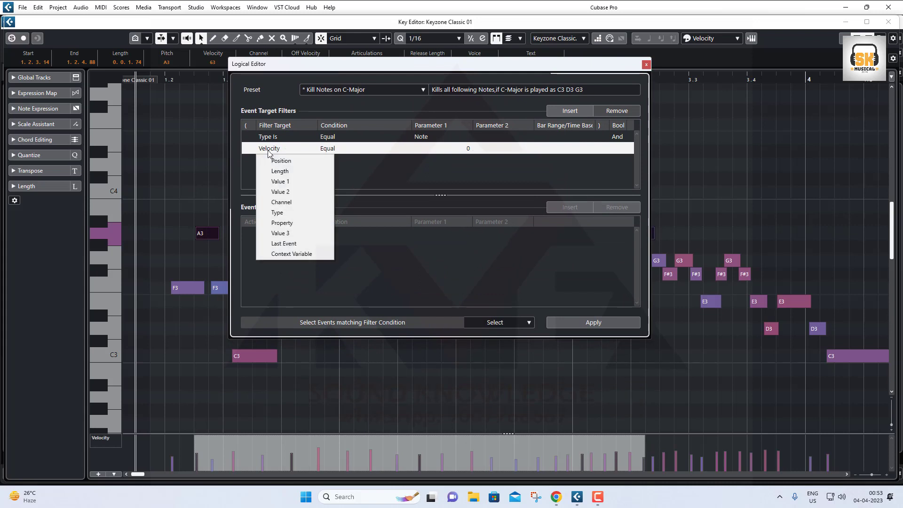
click(280, 181)
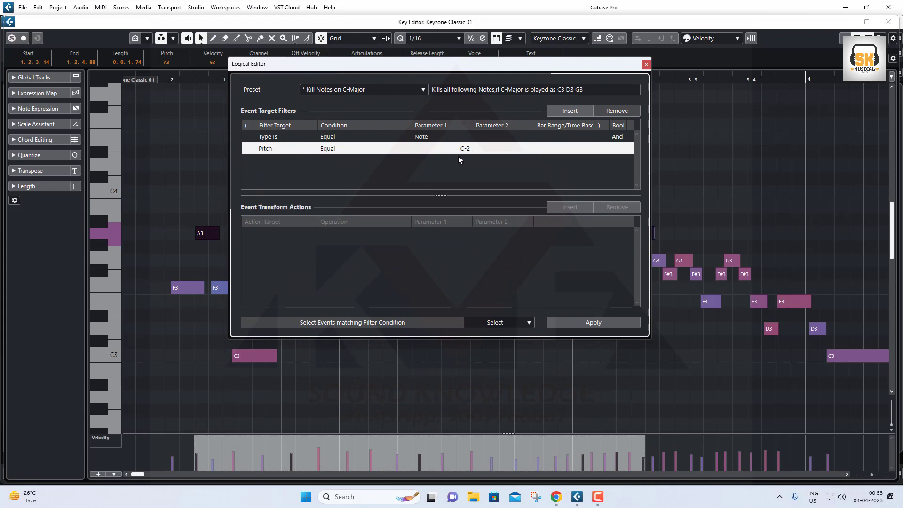
drag(419, 67, 610, 72)
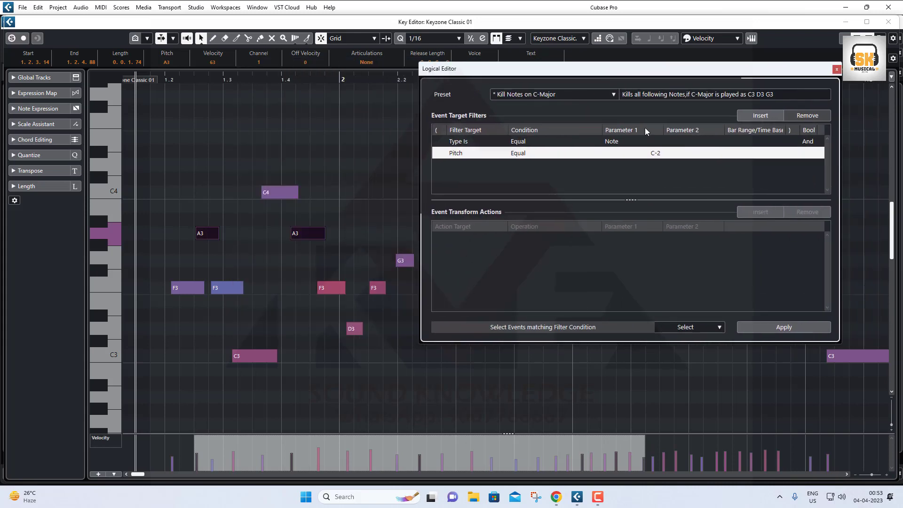
Set the Pitch filter to match notes equal to A3
double_click(656, 153)
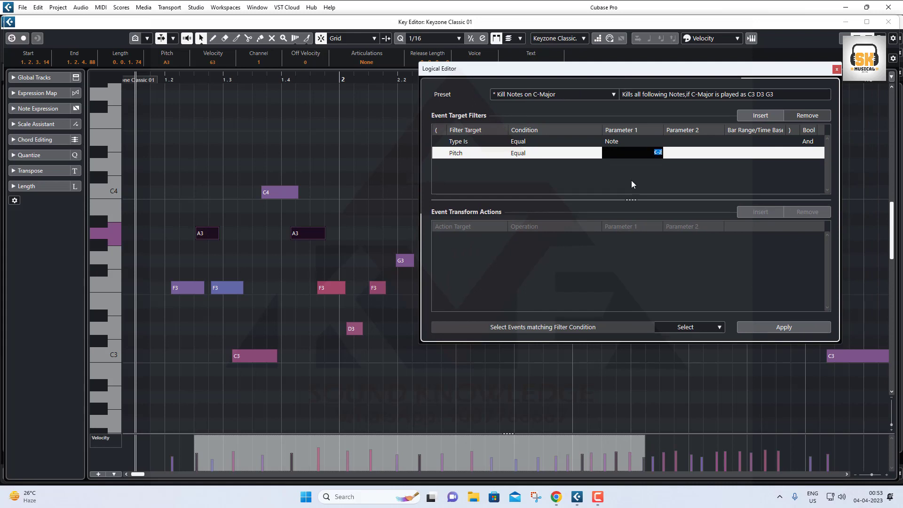
text(a3)
key(Return)
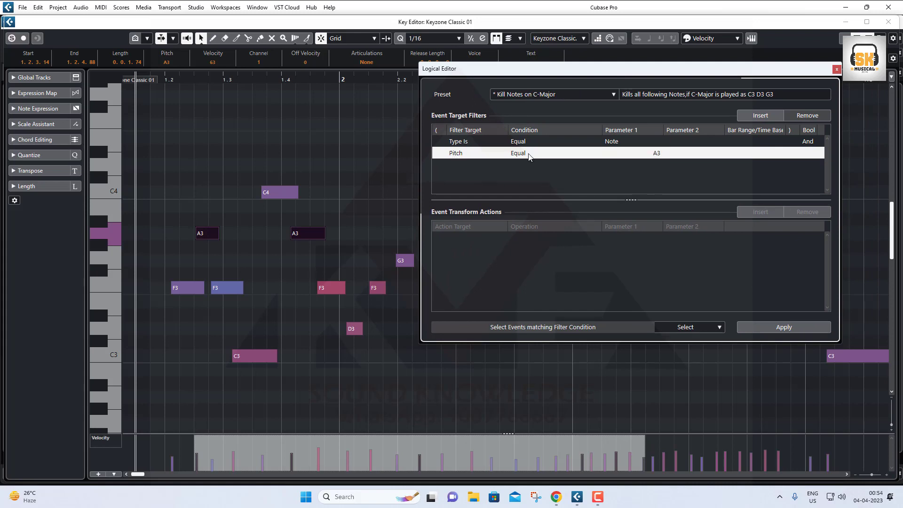
Insert a third target filter on Value 2 with velocity equal to 127, and apply the selection
click(761, 115)
click(459, 170)
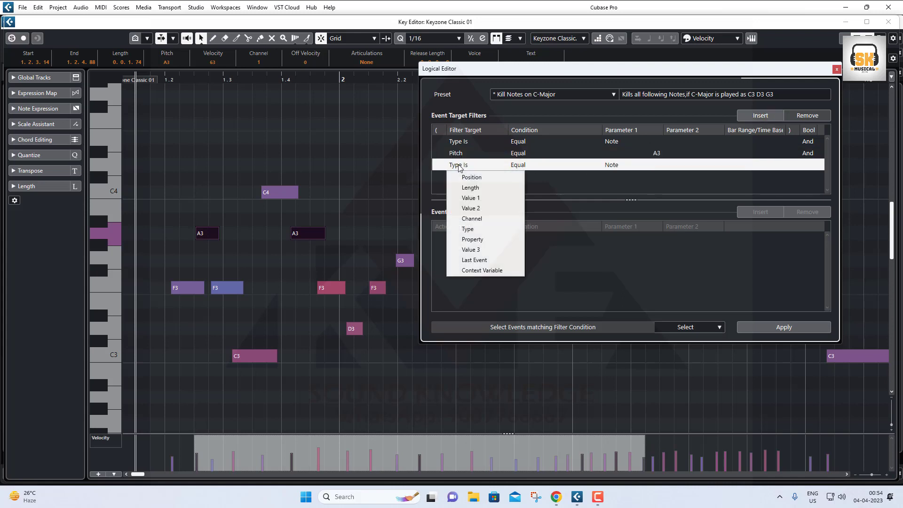
click(471, 209)
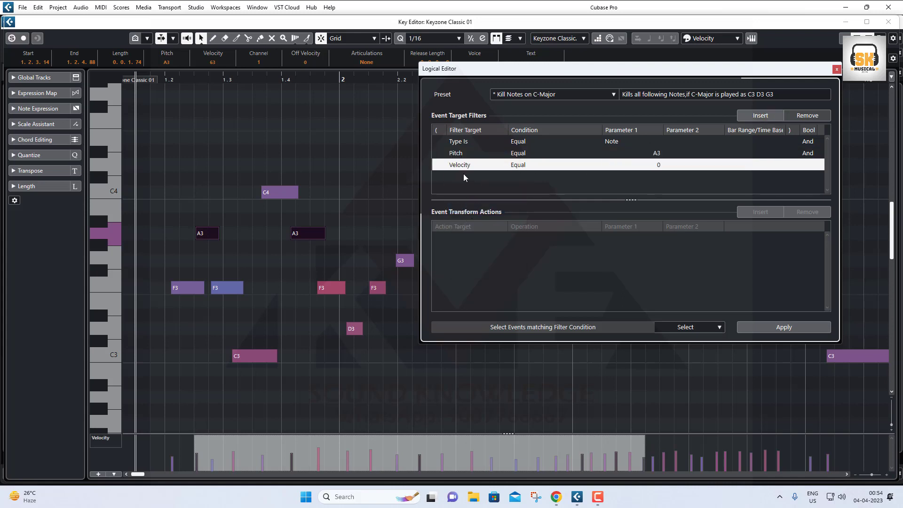
click(659, 166)
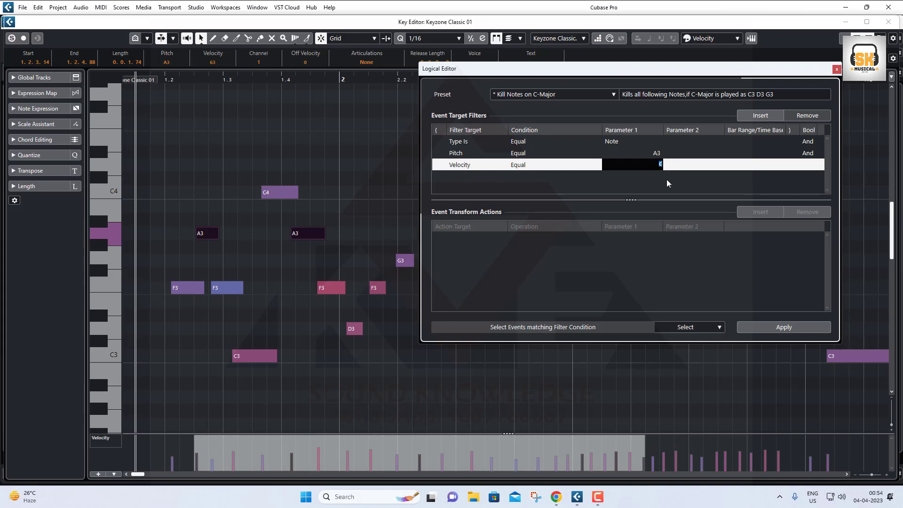
text(127)
key(Return)
click(774, 328)
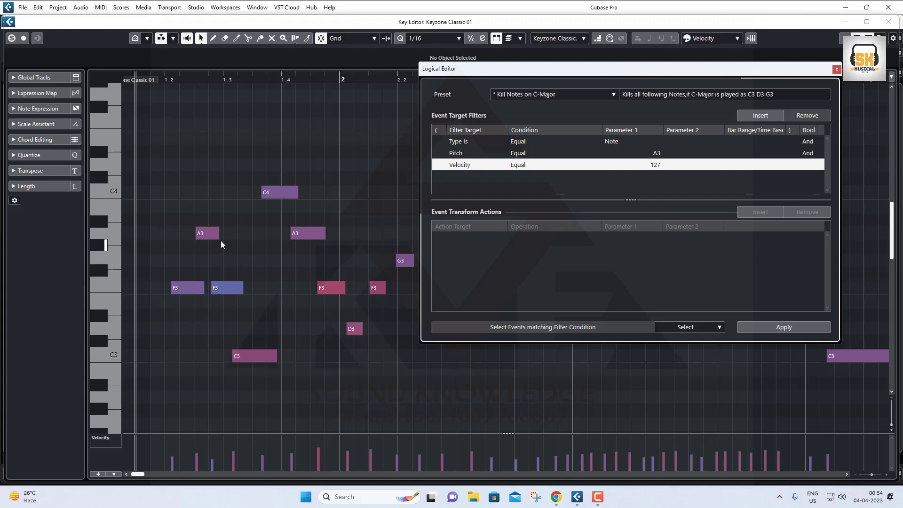
Check note velocities by selecting the second A3, the first C4, and the first two A3 notes together
click(310, 235)
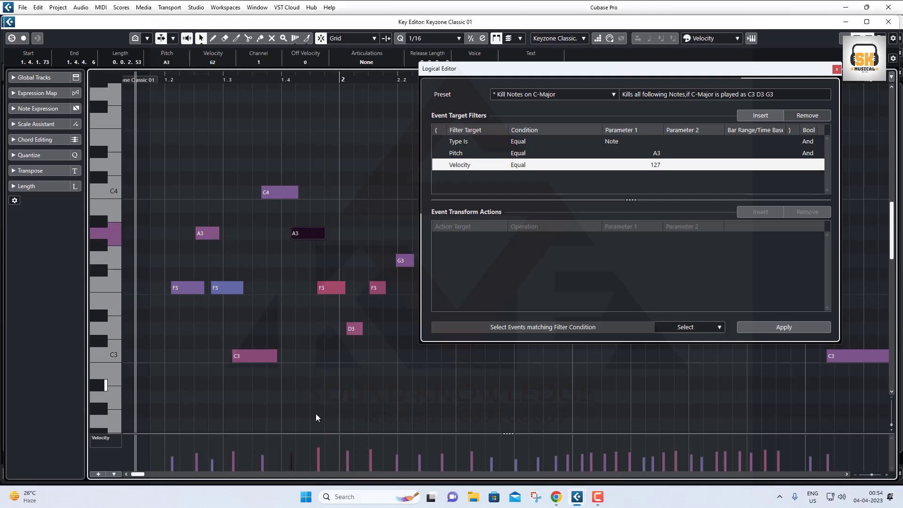
click(278, 194)
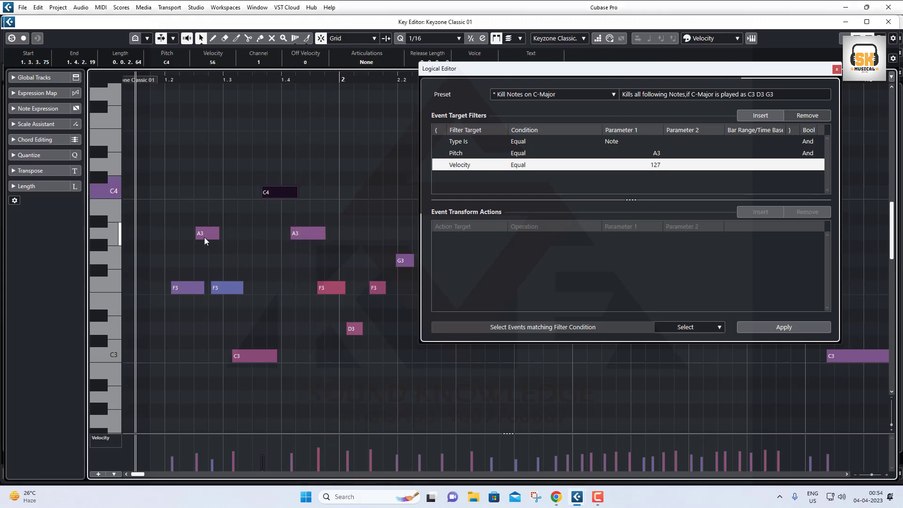
drag(177, 222, 343, 241)
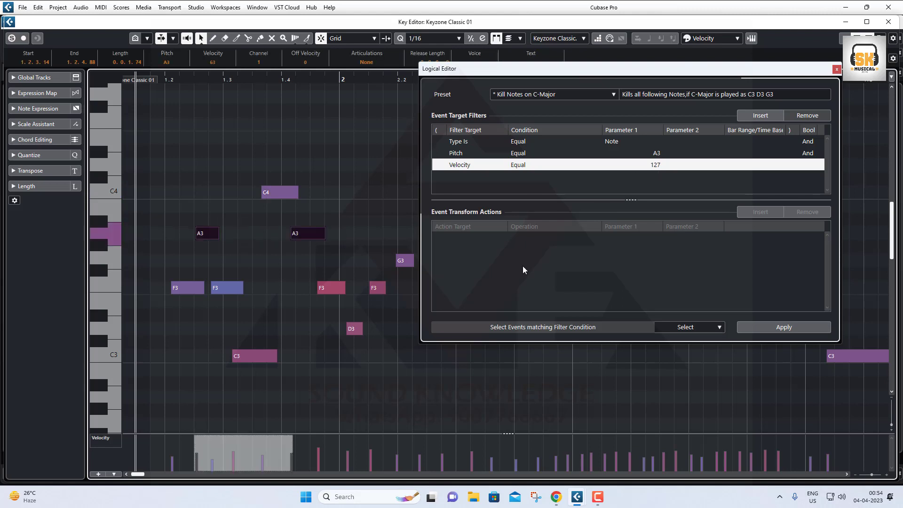
mouse_move(207, 443)
Keep the Velocity filter's condition as Equal, set its value to 50, and apply the selection
click(657, 165)
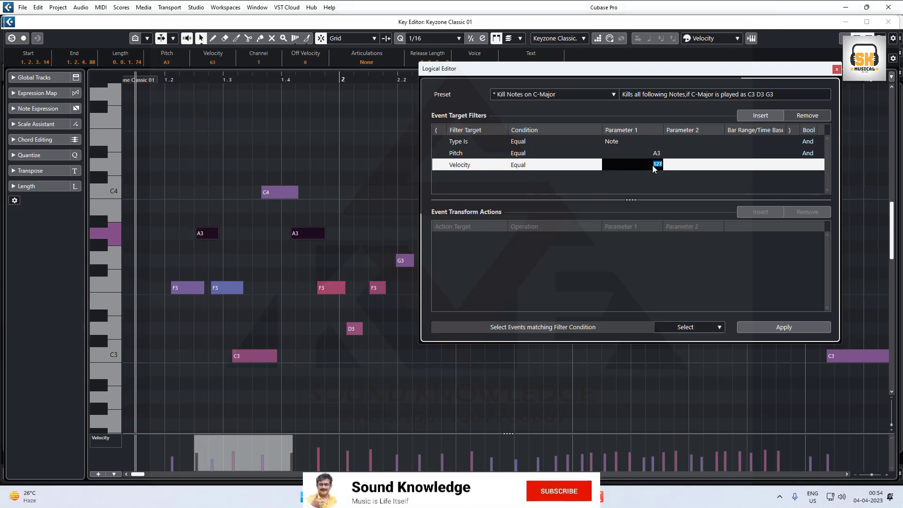
click(522, 165)
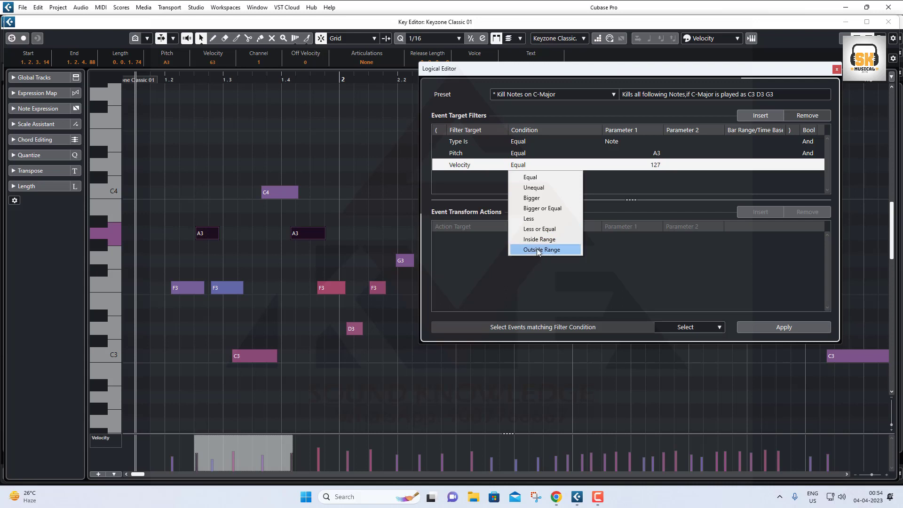
click(531, 176)
click(661, 167)
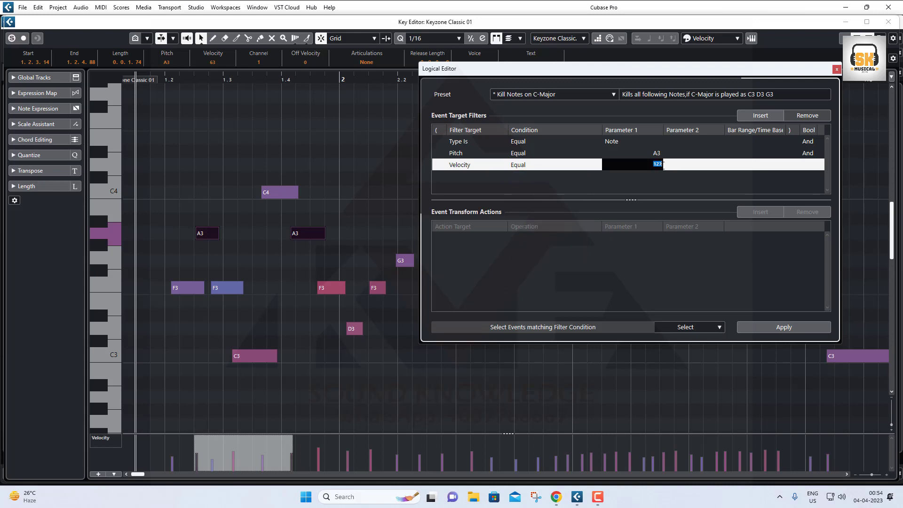
text(50)
key(Return)
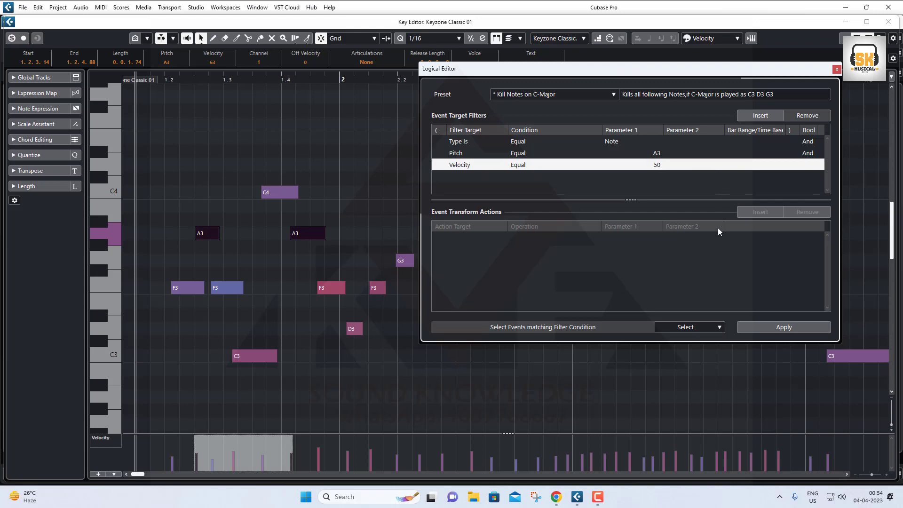
click(791, 326)
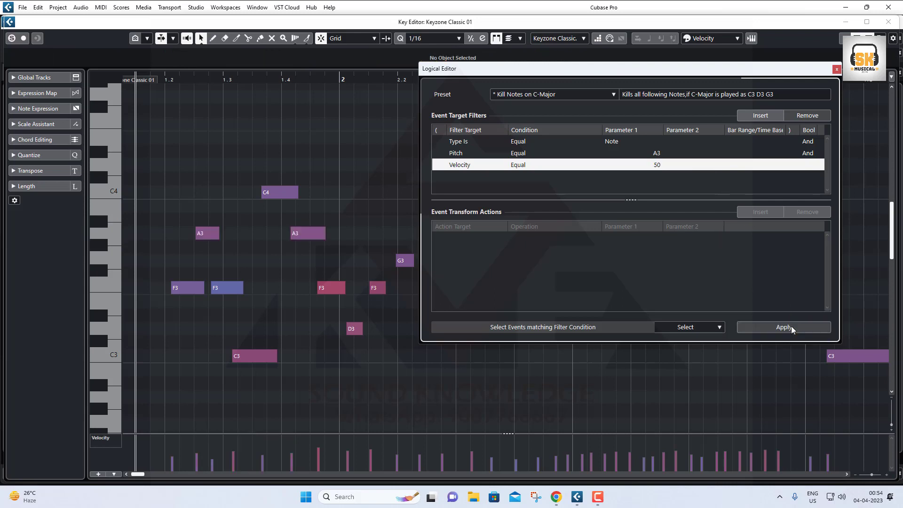
Switch the Logical Editor's function to Transform and back to Select
click(705, 327)
click(692, 351)
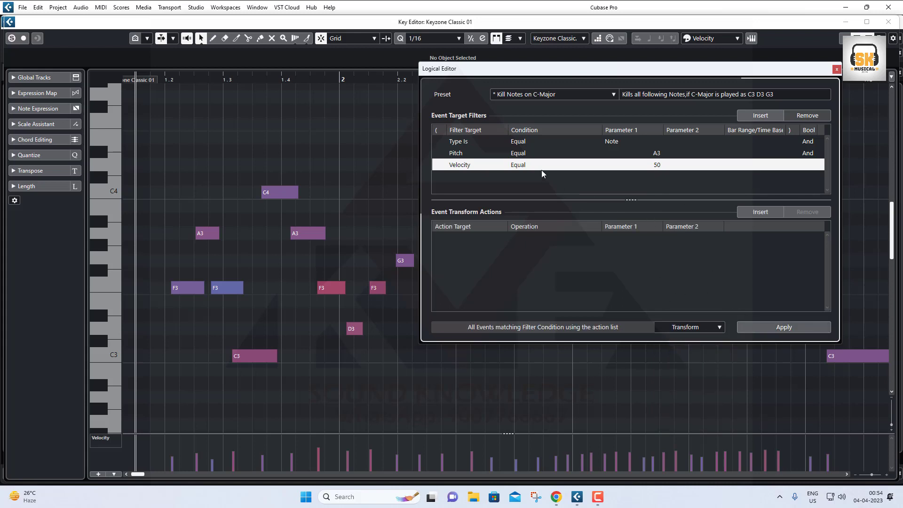
click(692, 327)
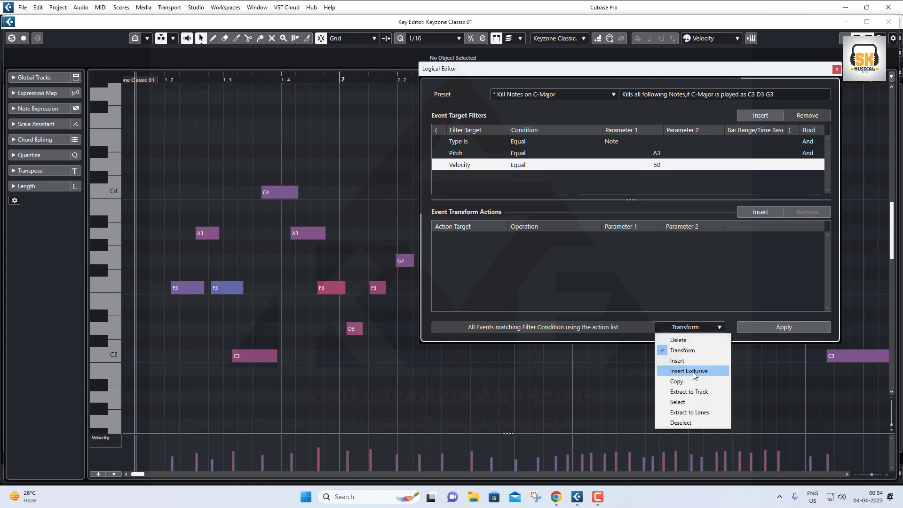
click(690, 402)
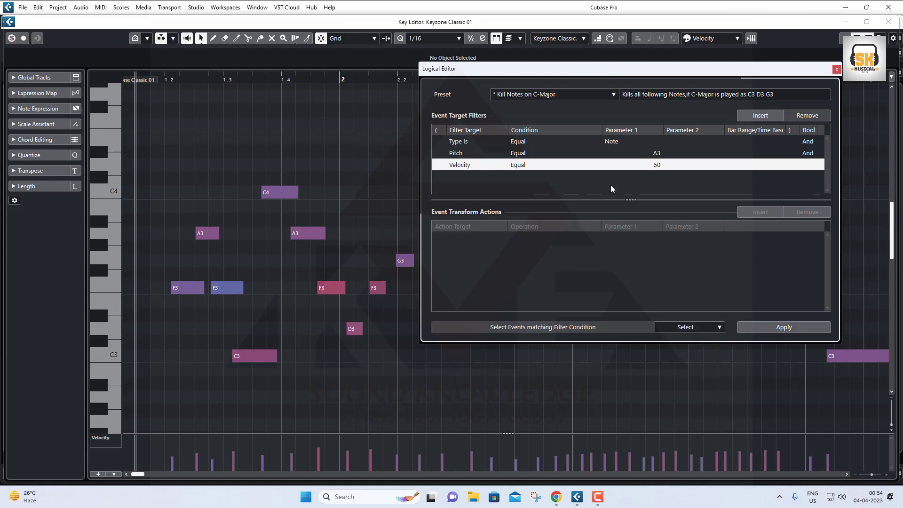
click(515, 167)
click(466, 177)
click(597, 497)
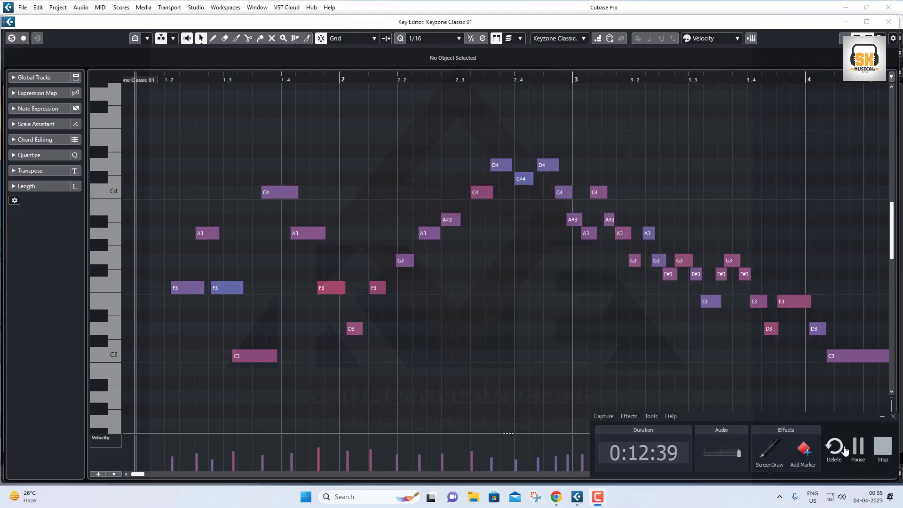
click(859, 447)
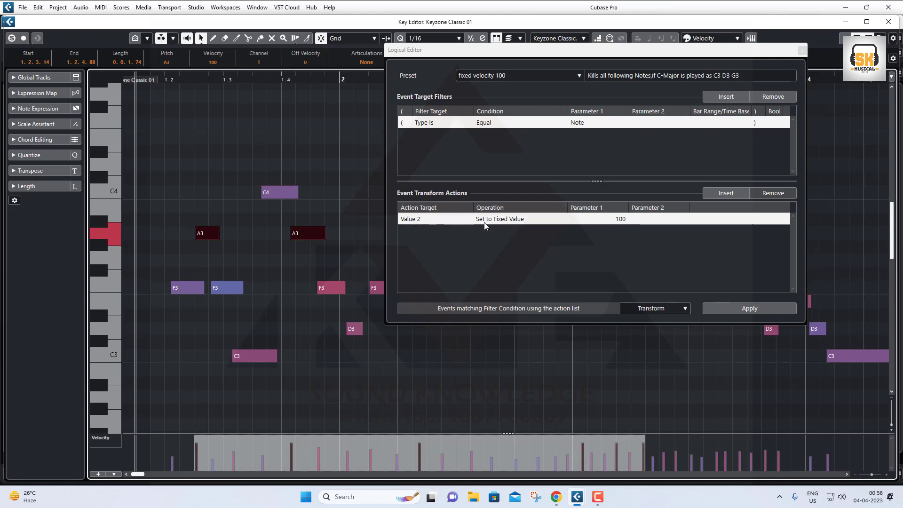
Set the Value 2 transform action's fixed value to 50 and apply it to the selected A3 notes
click(621, 219)
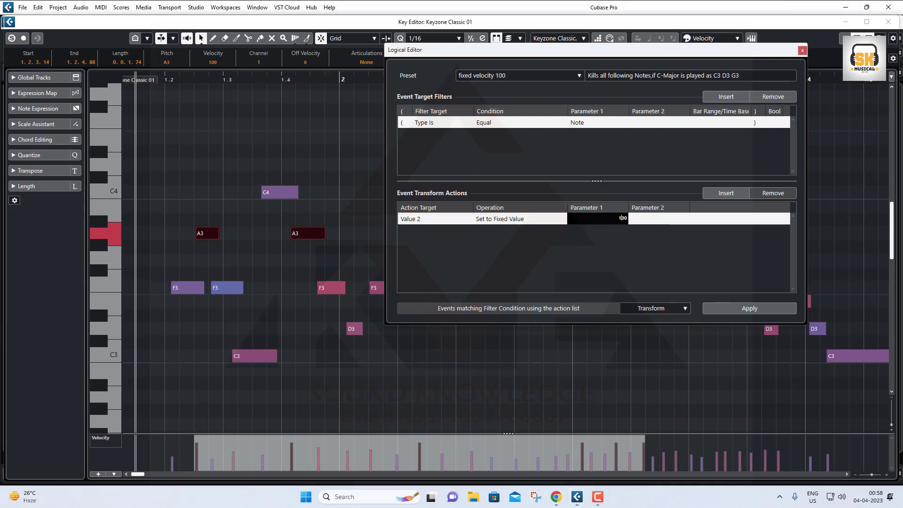
drag(617, 218, 636, 216)
text(50)
key(Return)
click(750, 308)
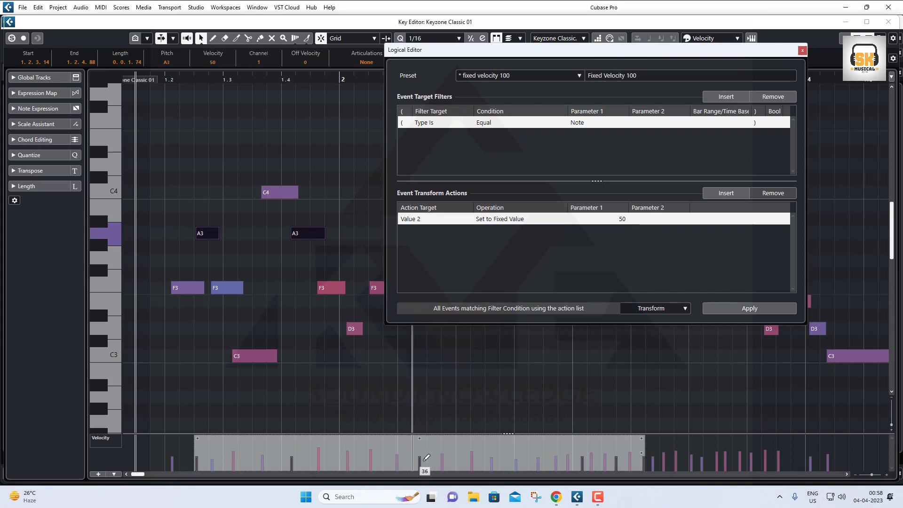
Set the transform action's fixed velocity to 127 and apply it to the selected A3 notes
click(625, 218)
drag(619, 218, 635, 219)
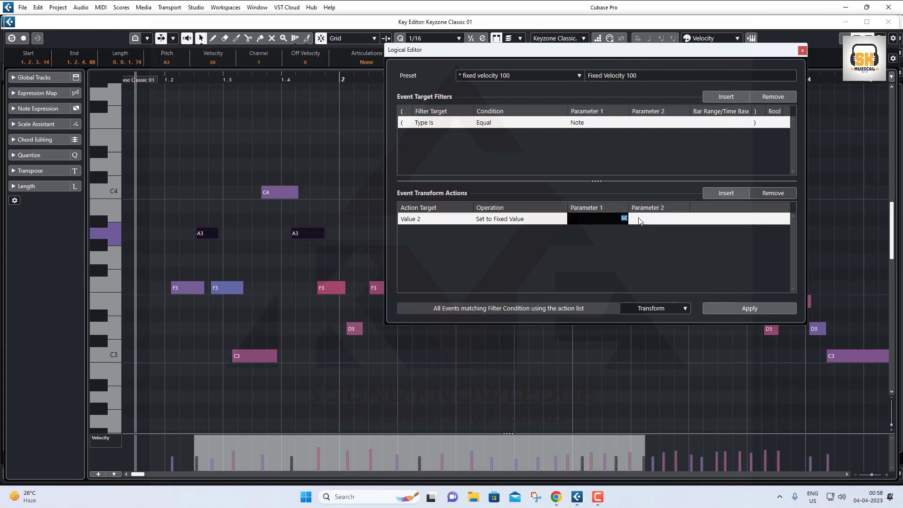
text(127)
key(Return)
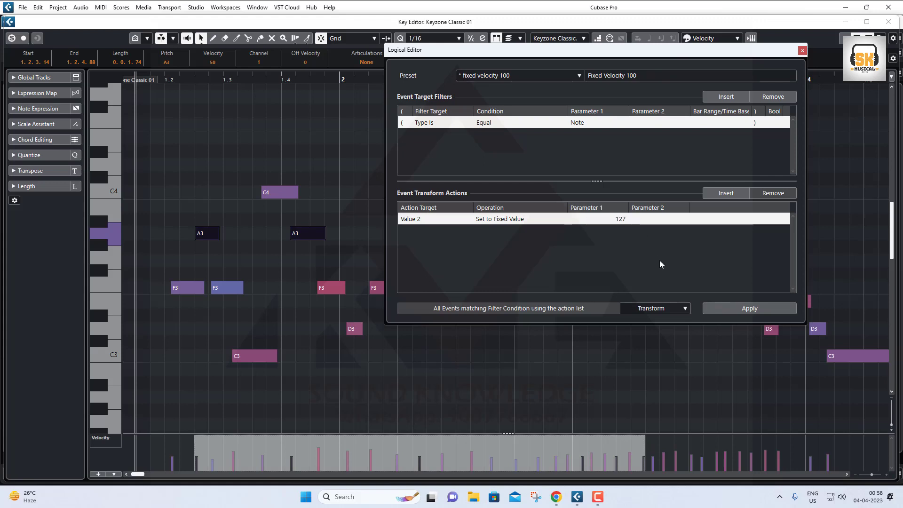
click(748, 308)
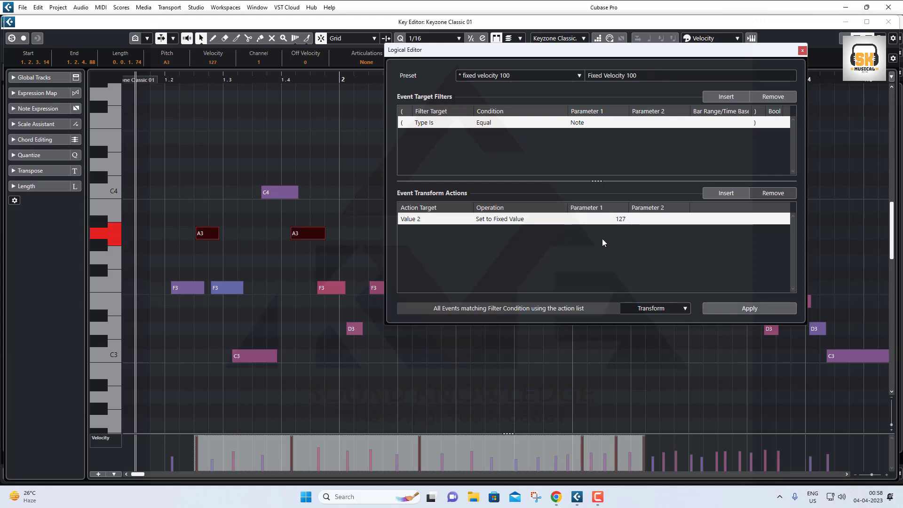
Set the transform action's fixed velocity value to 100 without applying it
click(621, 224)
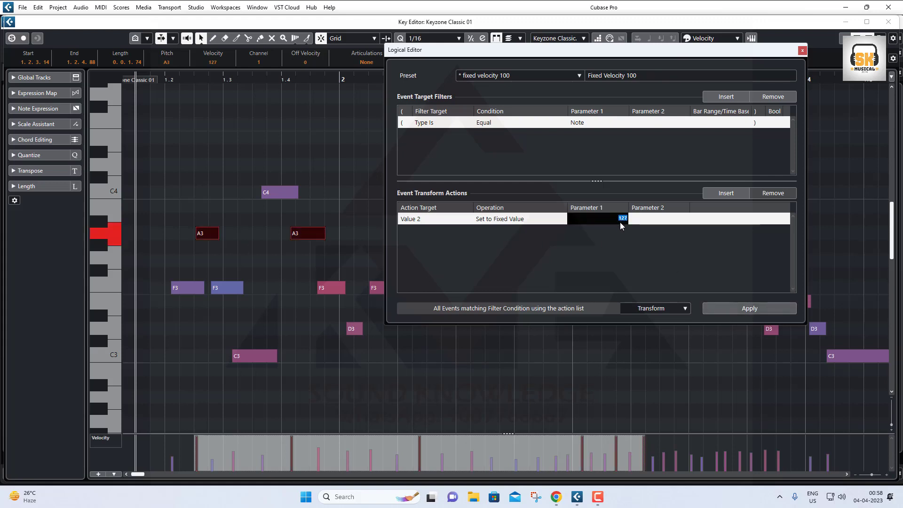
text(100)
key(Return)
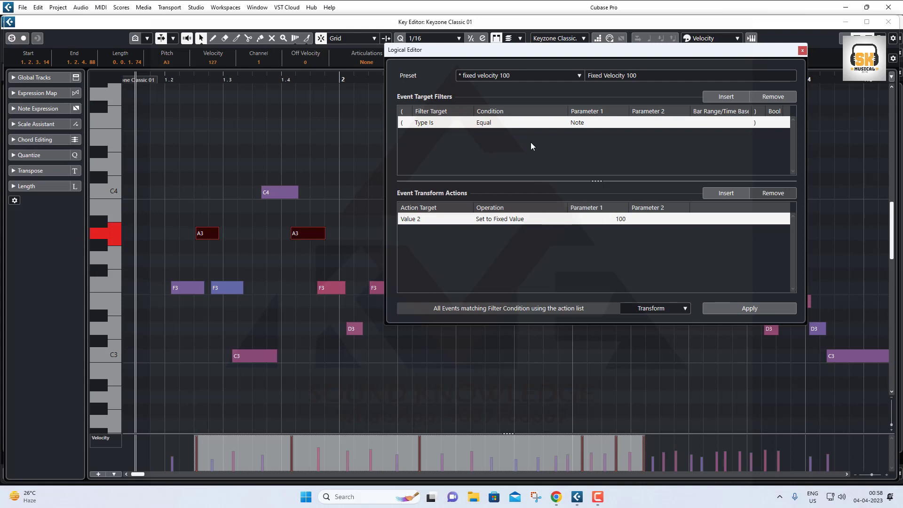
Browse the Added for Version 3, Musical Context, Note Expression and experimental presets, then close the Logical Editor
click(579, 75)
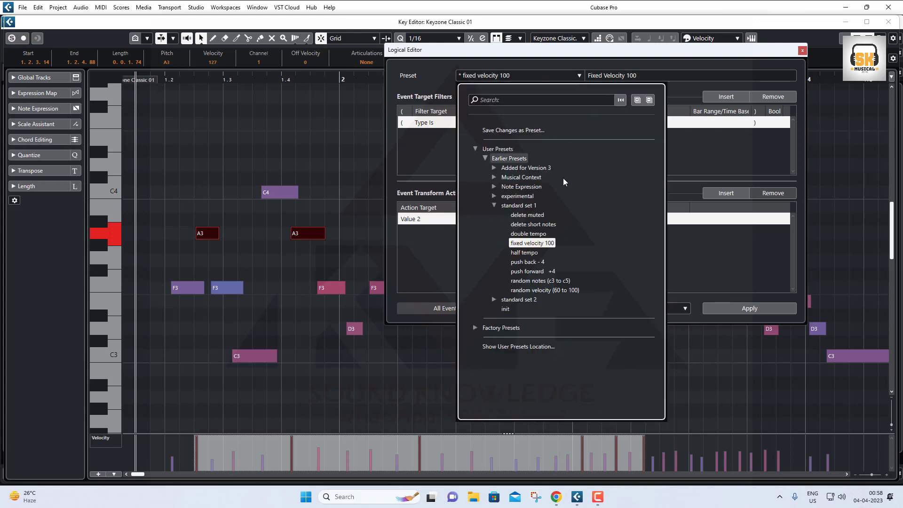
click(495, 168)
click(494, 289)
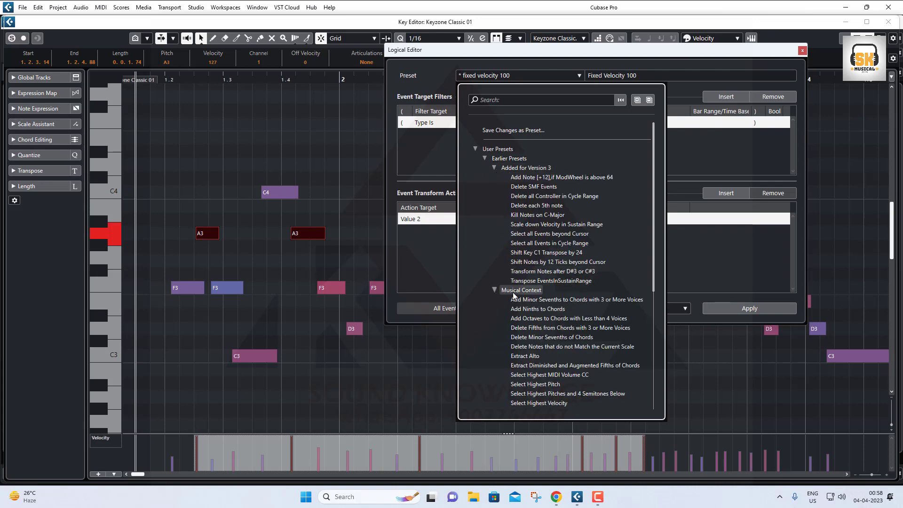
scroll(495, 283, down, 5)
click(495, 242)
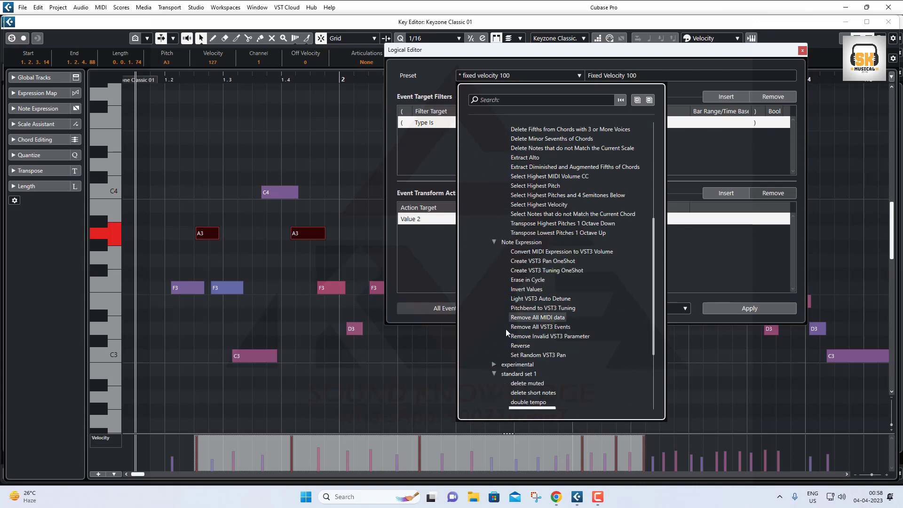
click(494, 364)
scroll(508, 320, down, 4)
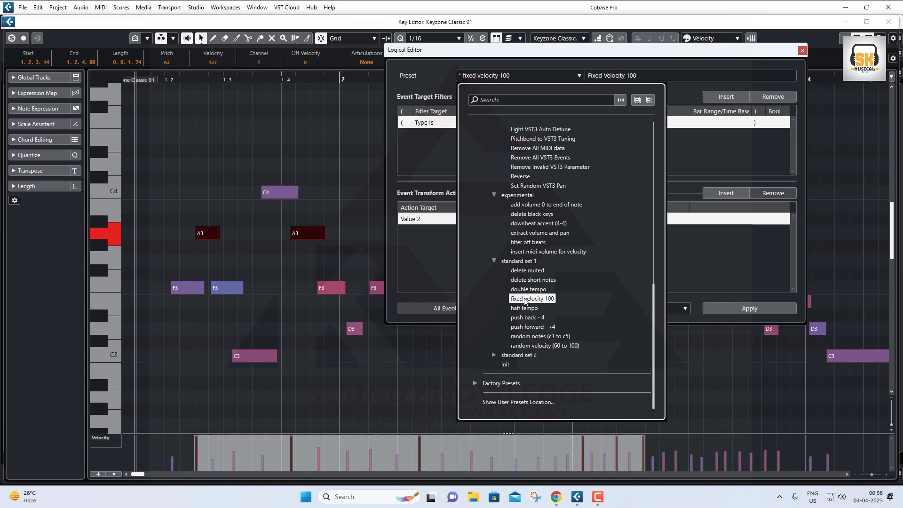
click(738, 155)
click(802, 51)
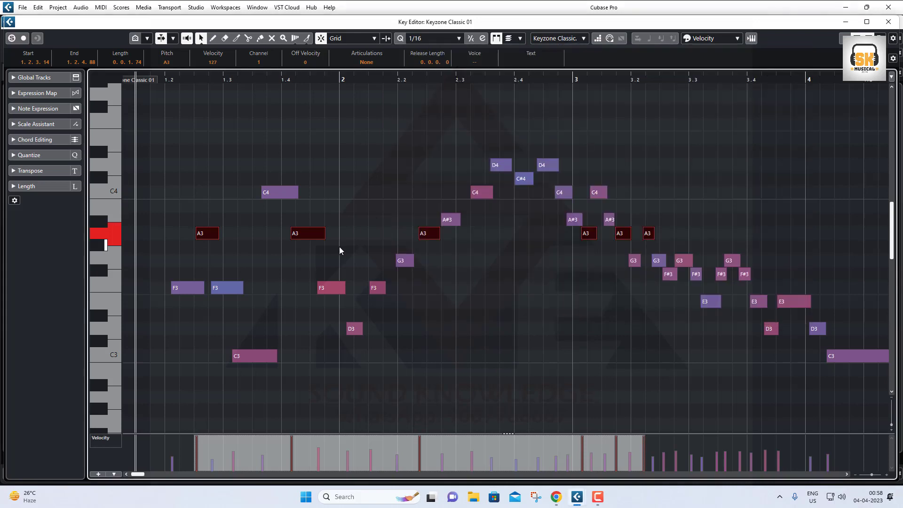
Undo the velocity changes made to the A3 notes and deselect all notes
key(ctrl+z)
key(ctrl+z)
key(ctrl+z)
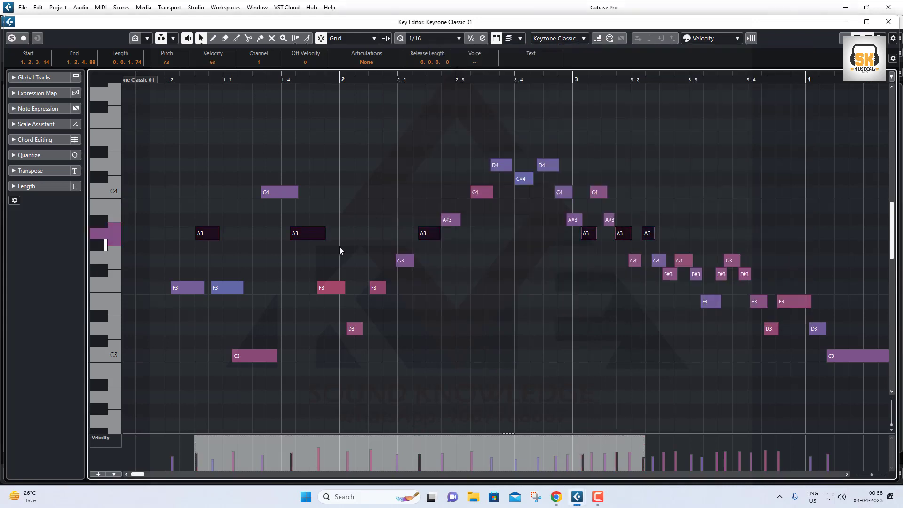
click(494, 287)
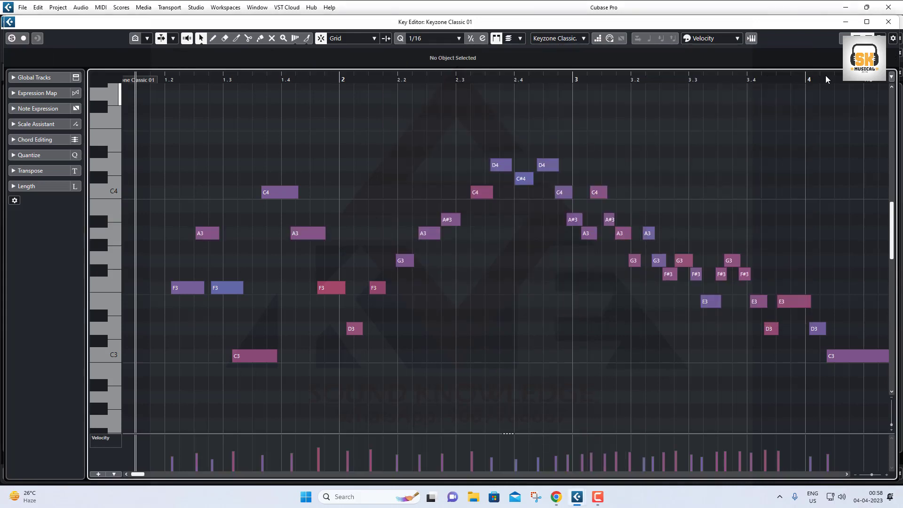
Close the separate Key Editor window and delete the take's notes in the project window's lower editor
click(883, 24)
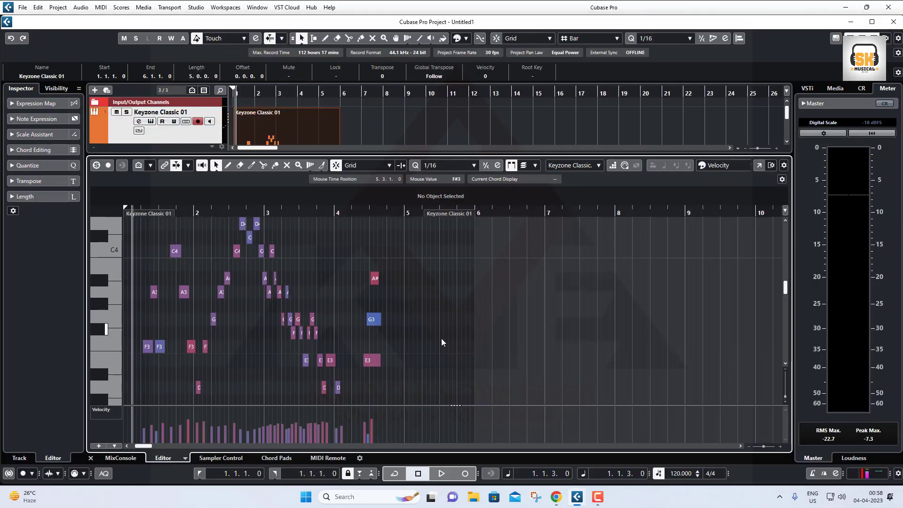
drag(418, 397, 139, 217)
key(Delete)
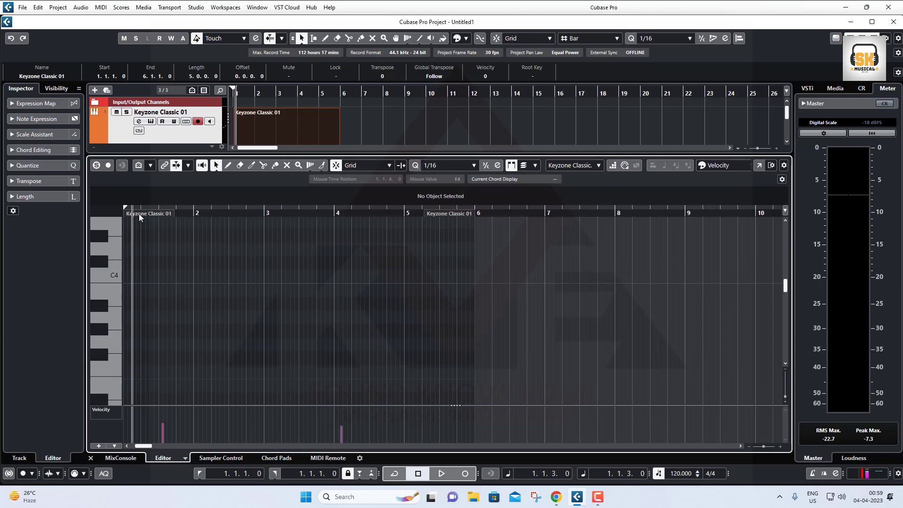
drag(426, 156, 426, 203)
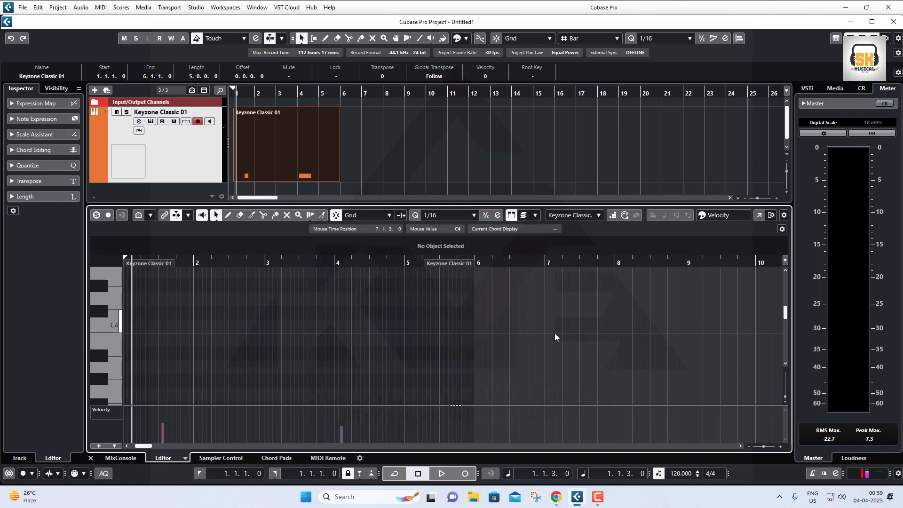
key(ctrl+shift+d)
mouse_move(478, 124)
mouse_down()
mouse_move(496, 118)
mouse_move(493, 136)
mouse_move(517, 110)
mouse_move(513, 125)
mouse_move(537, 133)
mouse_move(536, 115)
mouse_move(531, 125)
mouse_move(540, 125)
mouse_move(518, 111)
mouse_move(544, 125)
mouse_move(540, 98)
mouse_up()
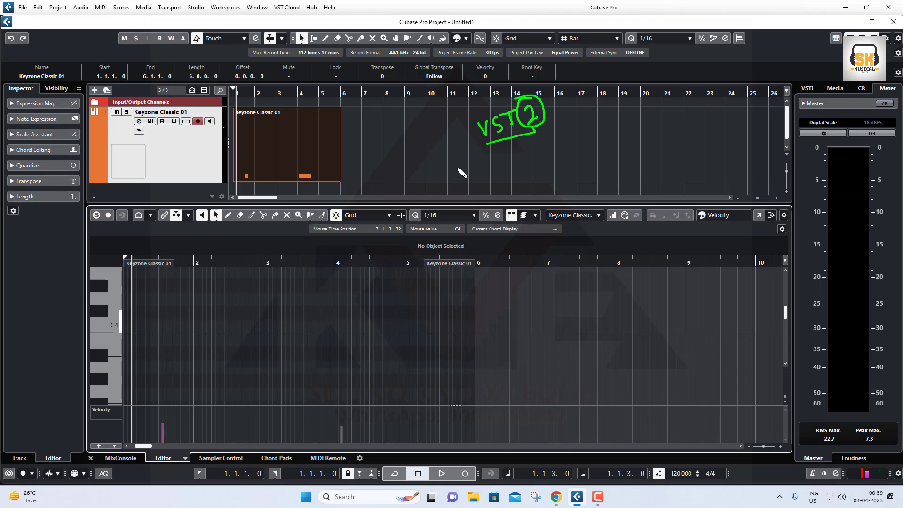
mouse_move(494, 156)
mouse_down()
mouse_move(506, 152)
mouse_move(511, 167)
mouse_move(534, 141)
mouse_move(528, 165)
mouse_move(548, 141)
mouse_move(540, 161)
mouse_move(571, 147)
mouse_move(513, 128)
mouse_move(515, 175)
mouse_move(522, 176)
mouse_up()
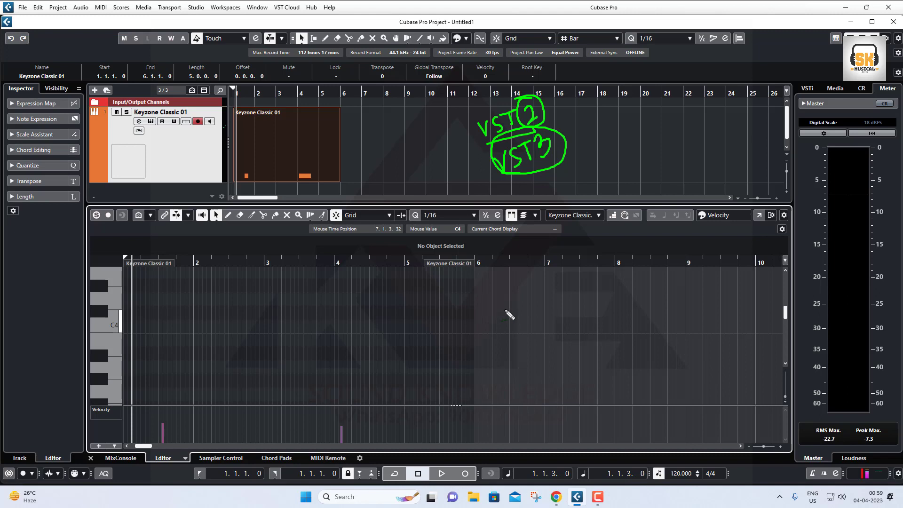
mouse_move(517, 309)
mouse_down()
mouse_move(523, 323)
mouse_move(538, 316)
mouse_move(545, 296)
mouse_up()
mouse_move(533, 287)
mouse_down()
mouse_move(521, 288)
mouse_move(545, 346)
mouse_move(518, 288)
mouse_up()
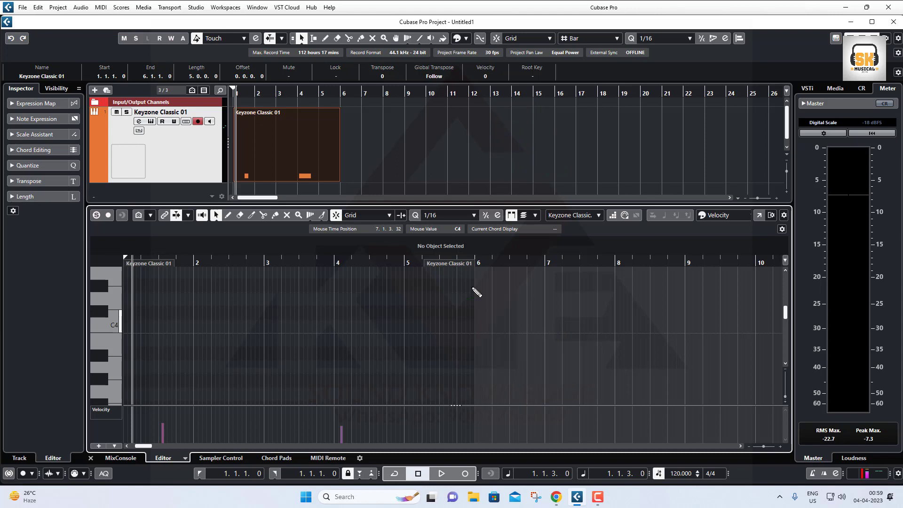
key(F10)
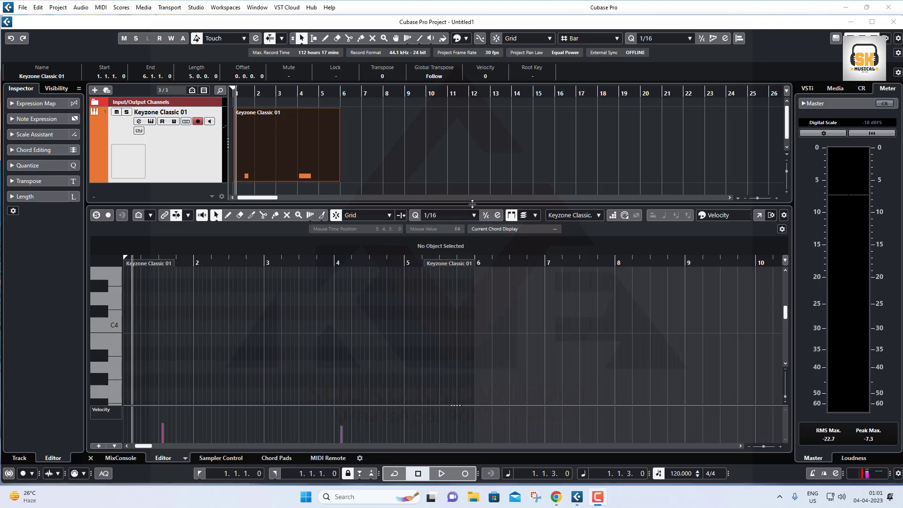
Delete the Keyzone Classic 01 MIDI part from the project and hide the lower editor zone
drag(472, 205, 468, 294)
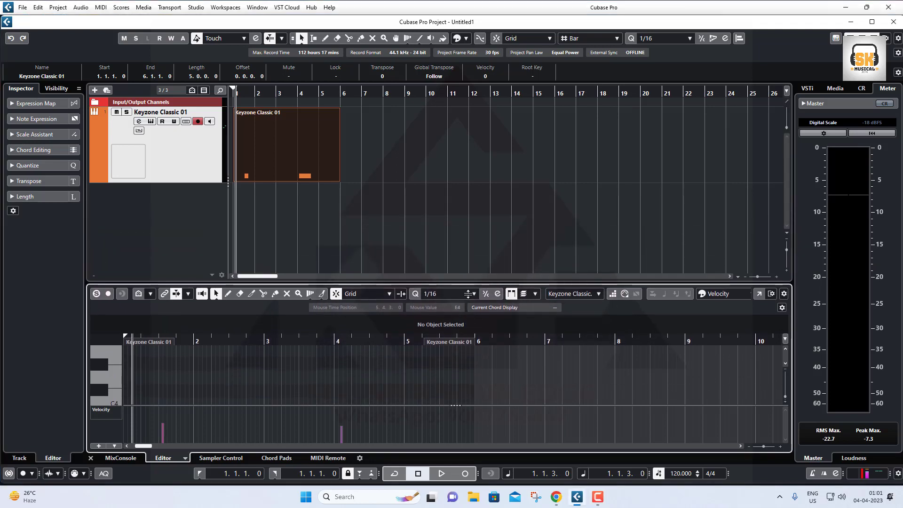
click(444, 225)
click(281, 152)
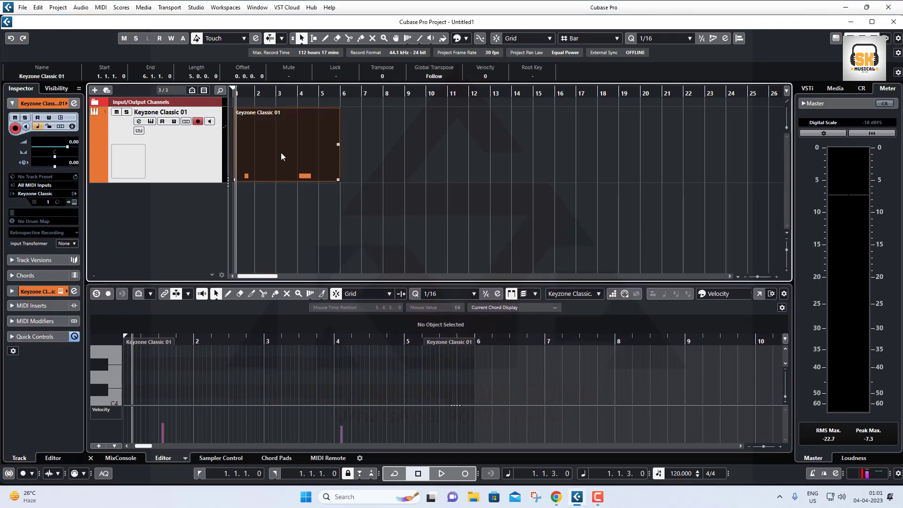
key(Delete)
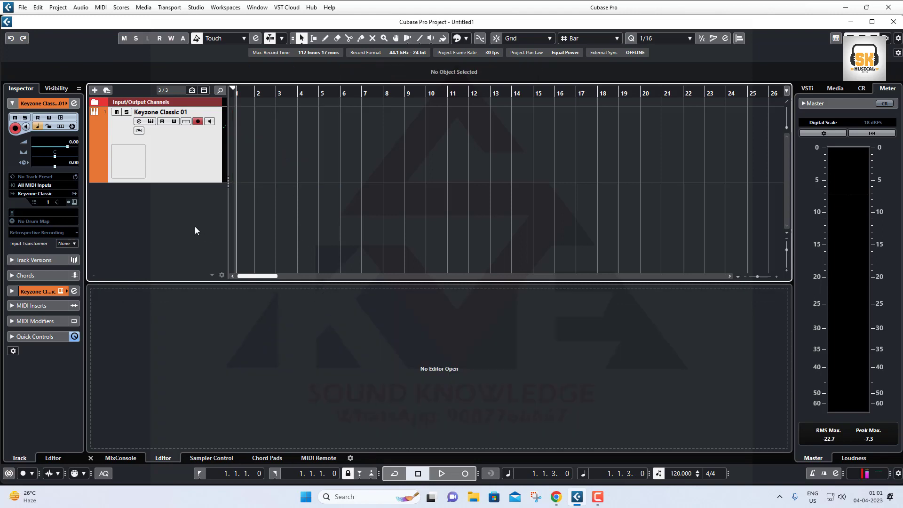
click(863, 38)
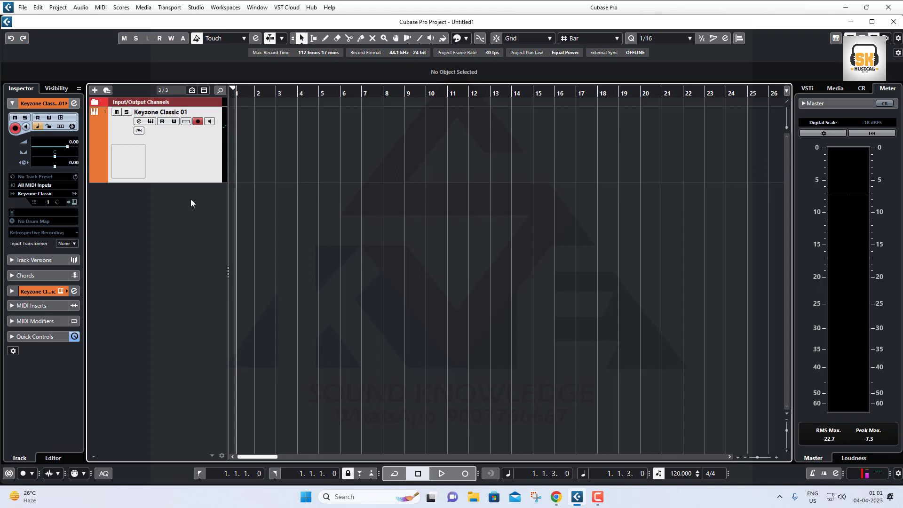
Set the locators from bar 1 to bar 5 and create an empty MIDI part between them on the Keyzone Classic 01 track
drag(191, 181, 192, 161)
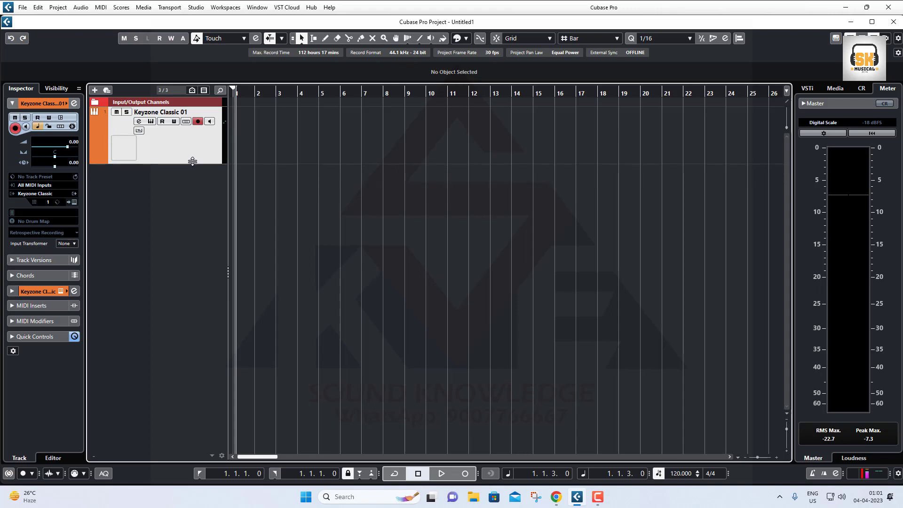
drag(242, 93, 199, 124)
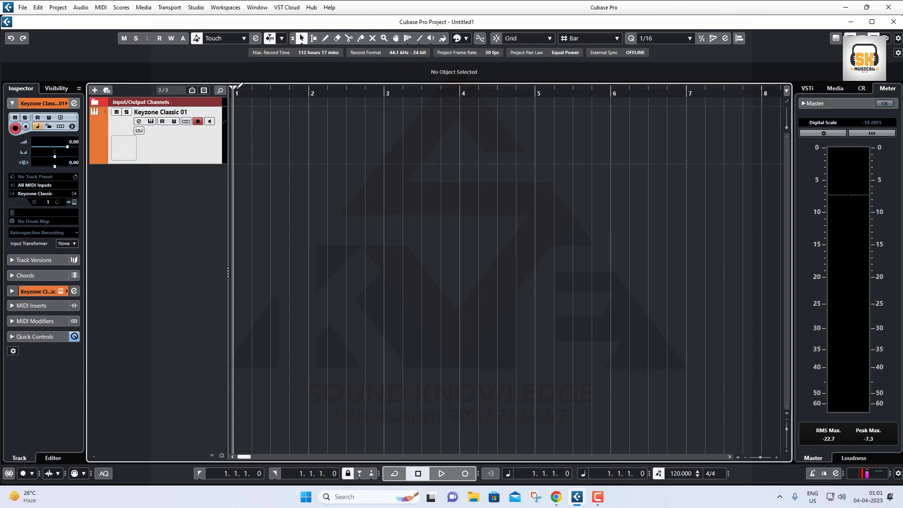
drag(238, 88, 611, 86)
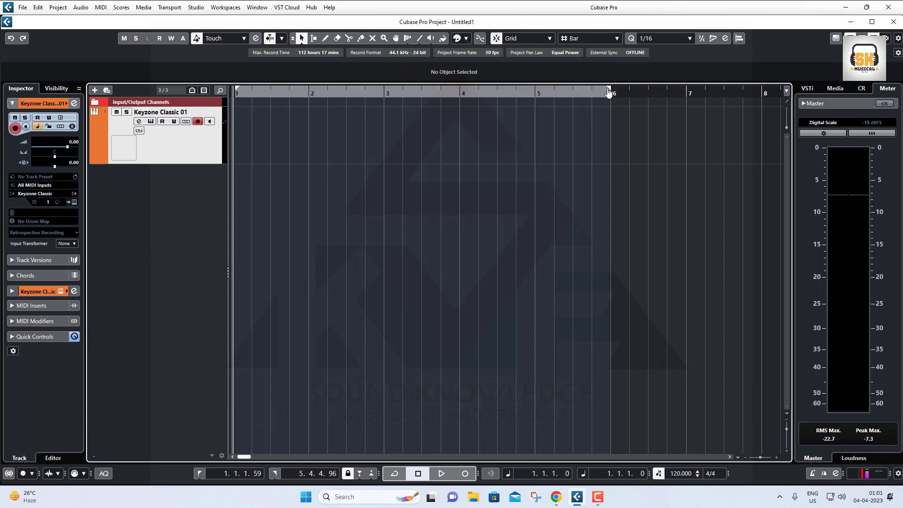
drag(238, 88, 212, 92)
drag(609, 90, 539, 96)
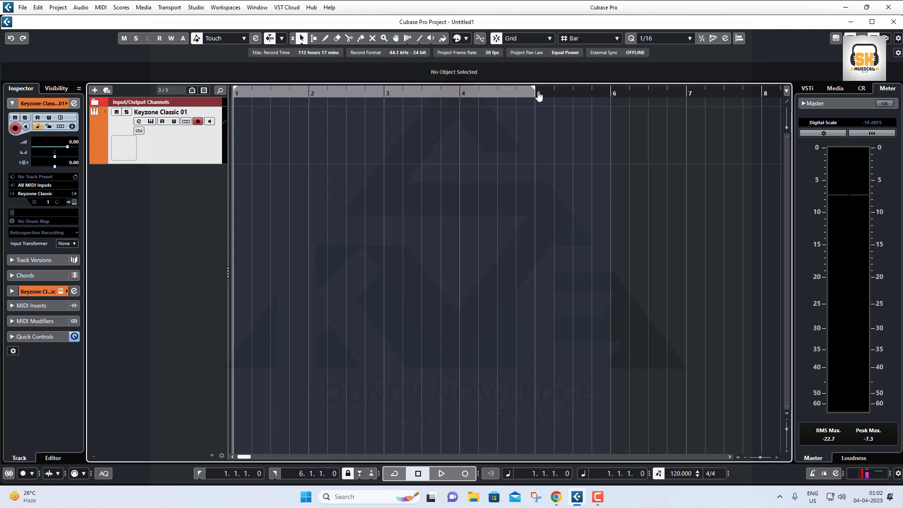
double_click(318, 144)
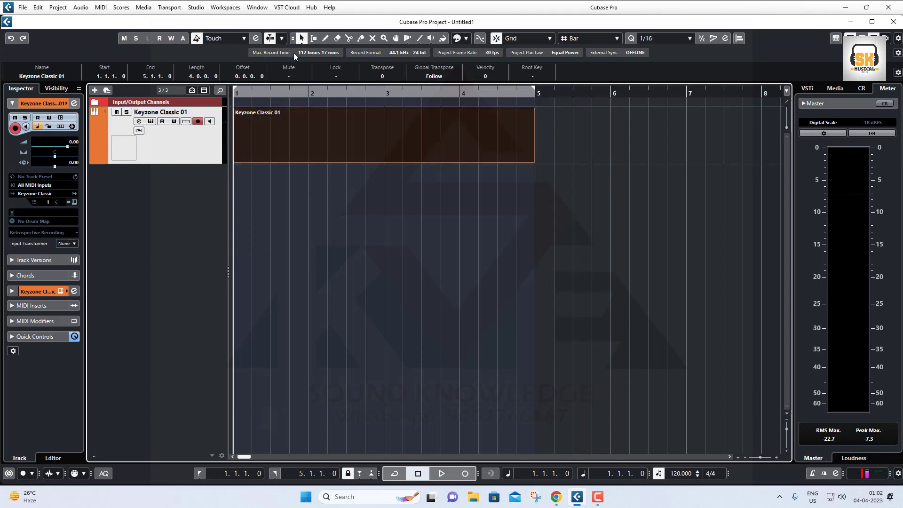
Open the new part for editing and draw one long C3 note across about four bars from bar 1
double_click(323, 141)
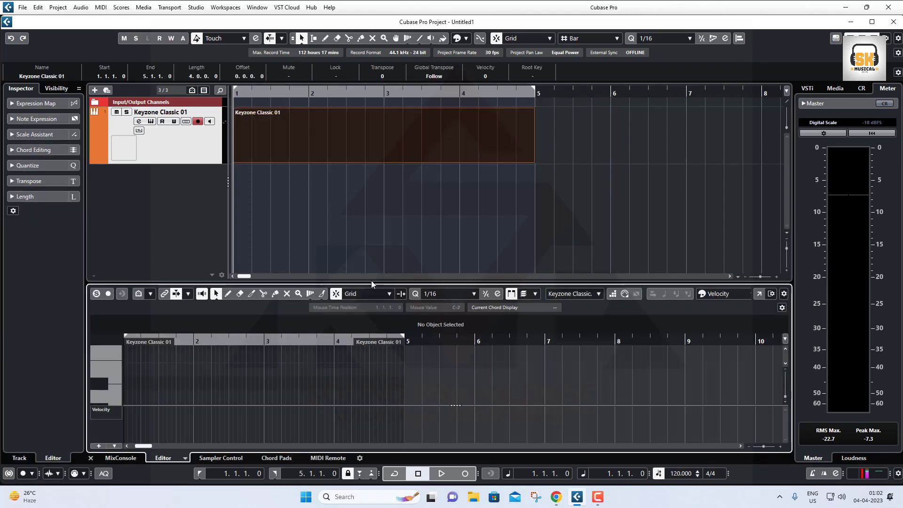
drag(373, 282, 375, 226)
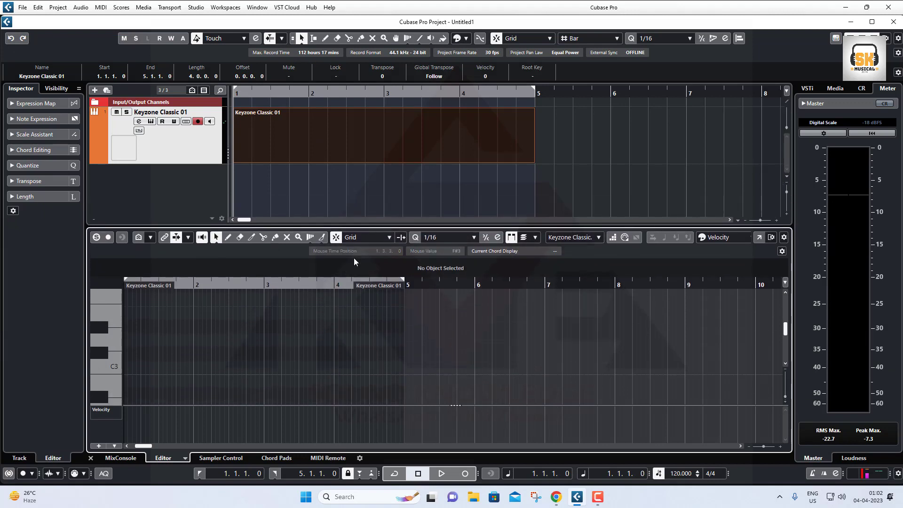
click(437, 238)
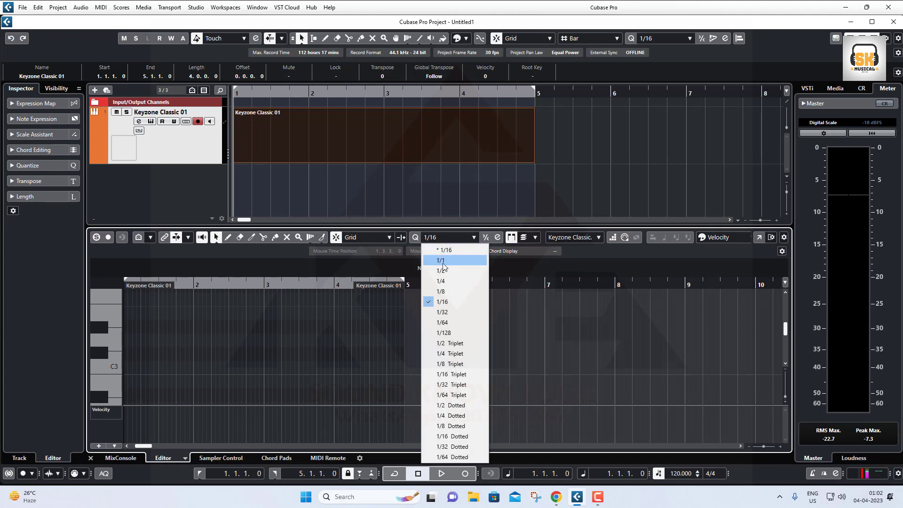
click(498, 216)
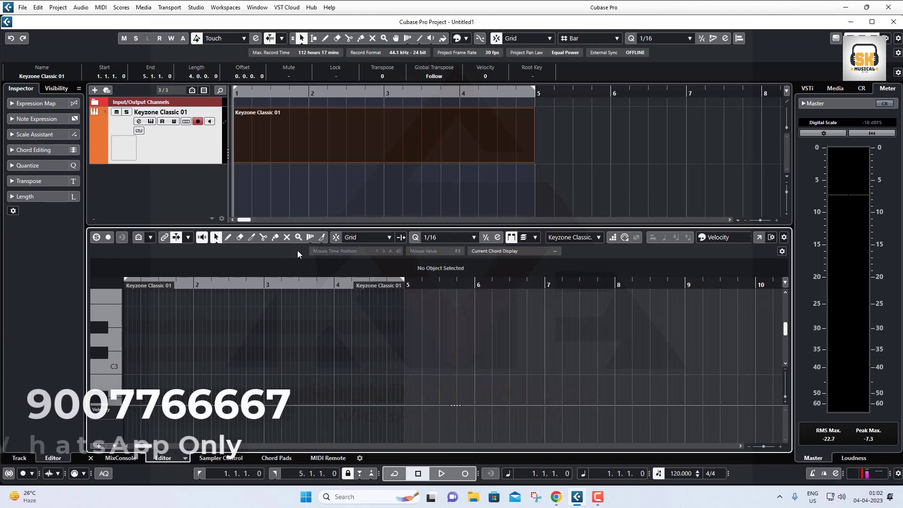
click(228, 238)
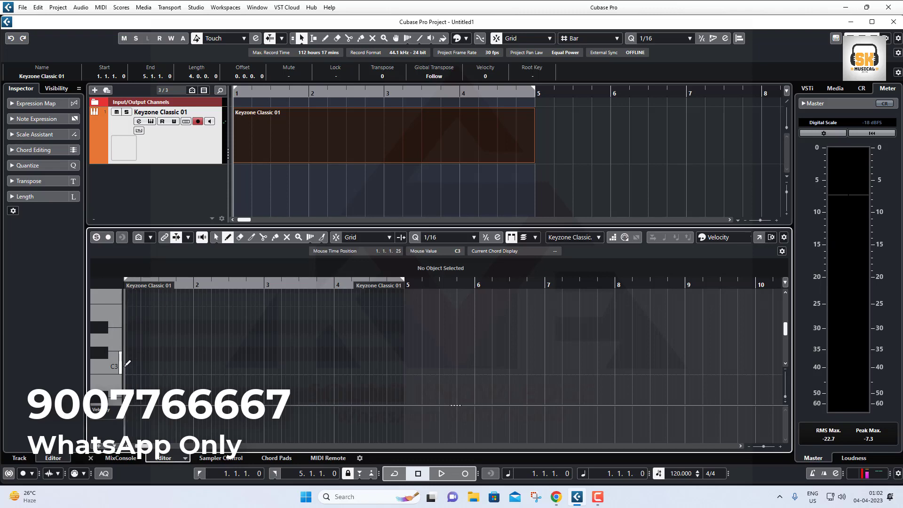
drag(127, 367, 406, 365)
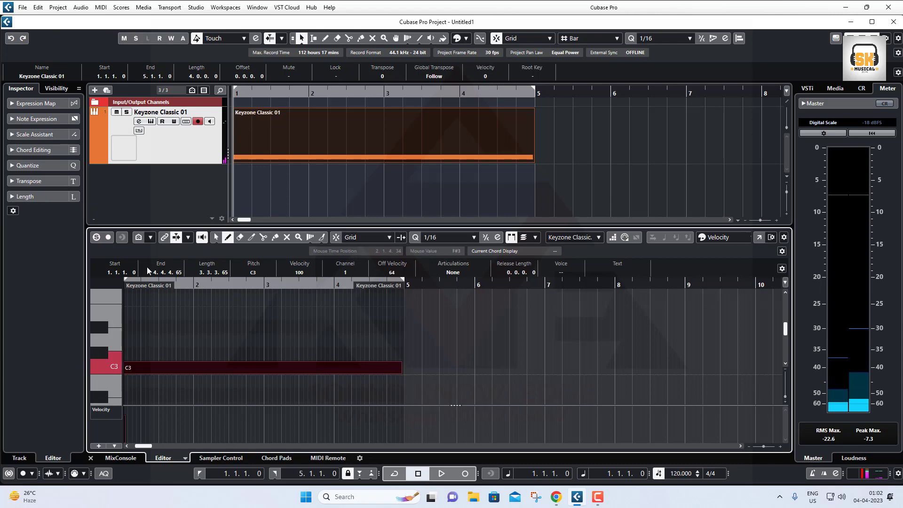
Open the part in a separate Key Editor window and fit its four bars in view
drag(221, 226, 220, 192)
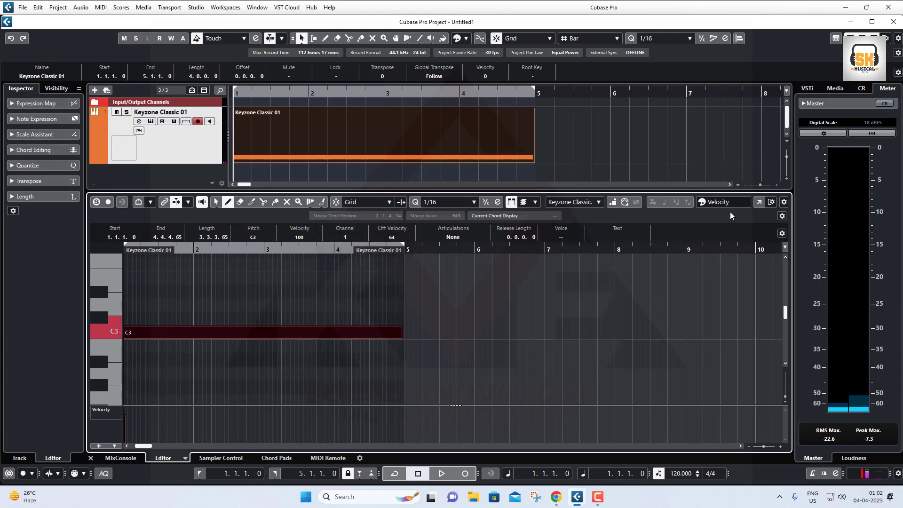
click(759, 204)
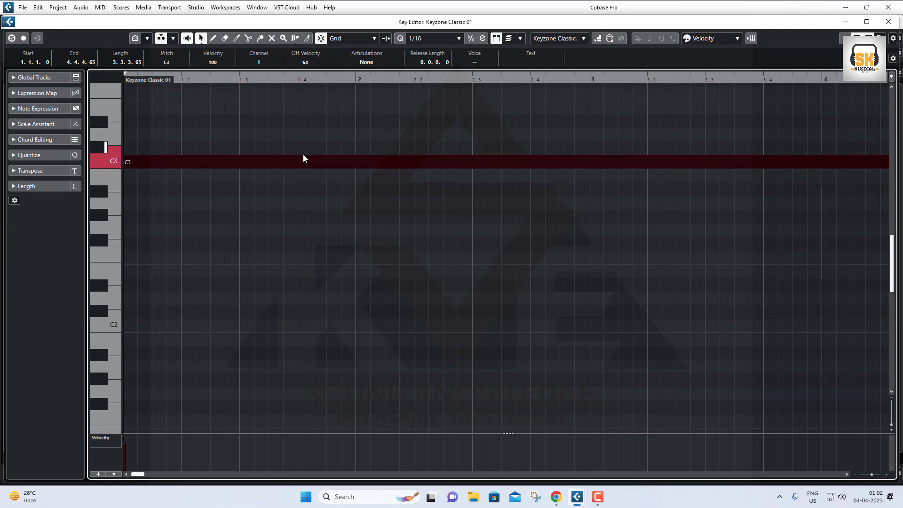
key(h)
key(h)
key(h)
key(g)
key(g)
key(g)
key(g)
key(g)
key(g)
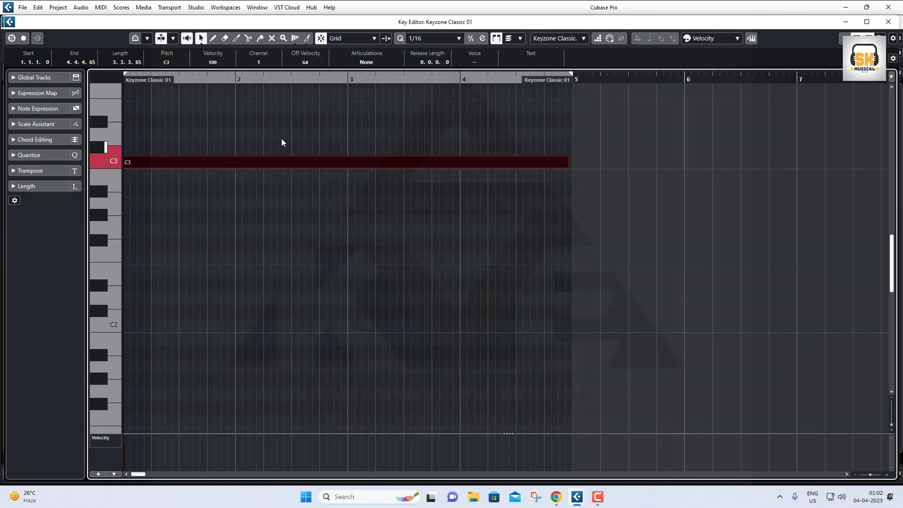
key(h)
key(h)
key(g)
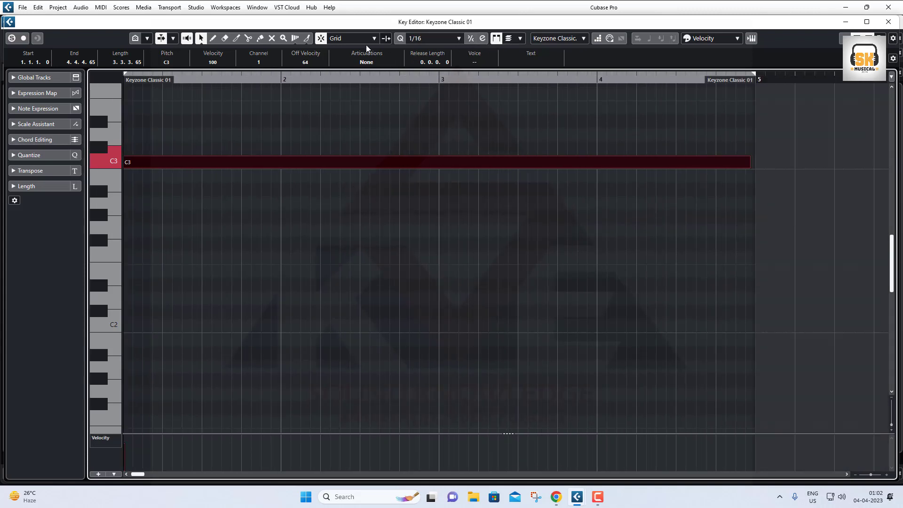
Set the quantize value to 1/16 and split the long C3 note into consecutive sixteenth notes along its whole length
click(416, 43)
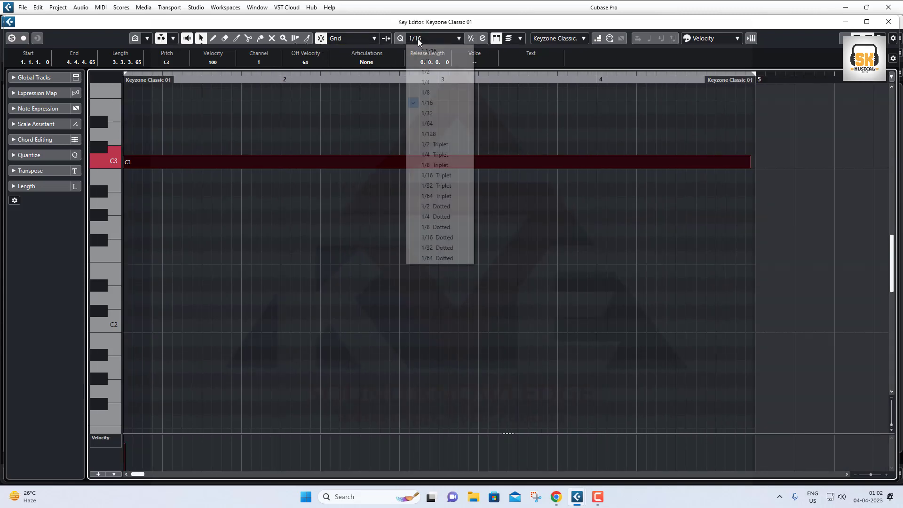
click(432, 115)
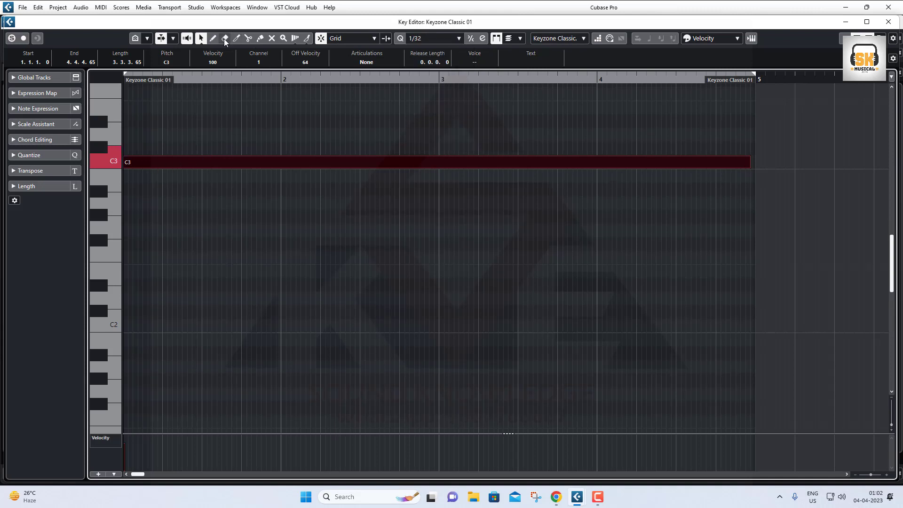
click(249, 38)
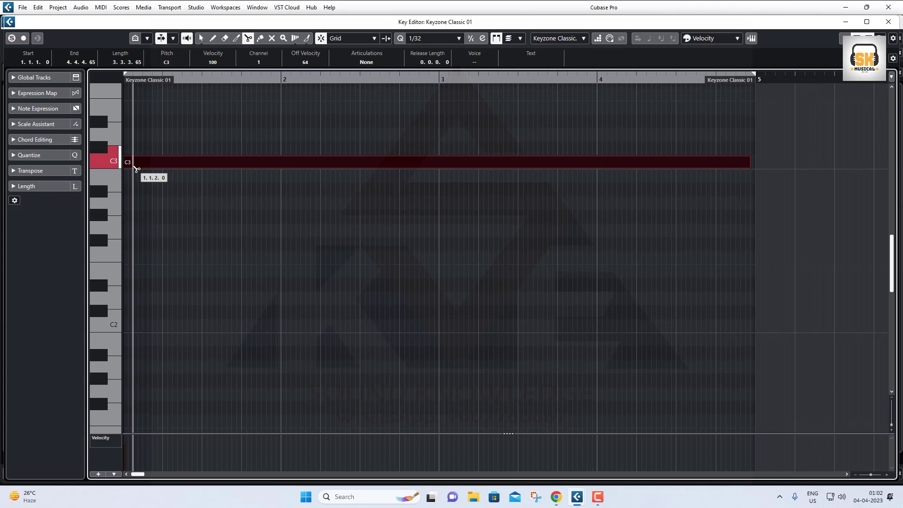
click(432, 37)
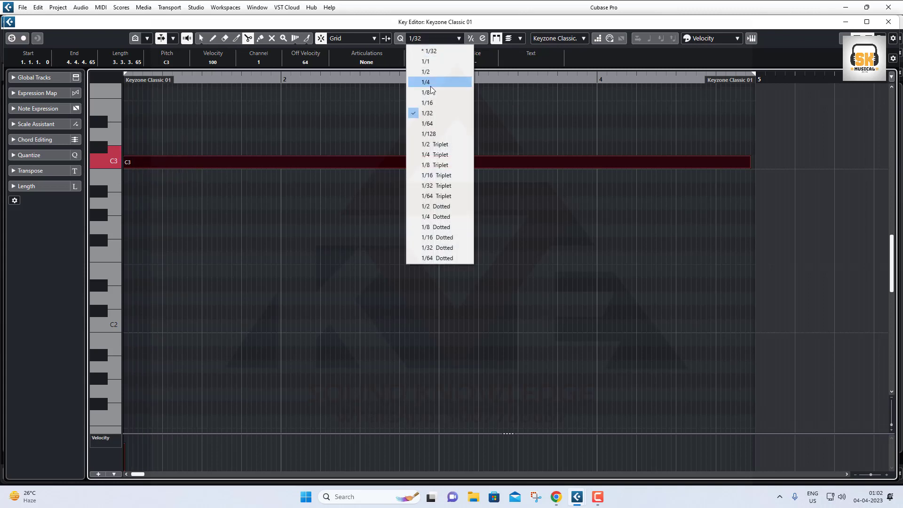
click(432, 103)
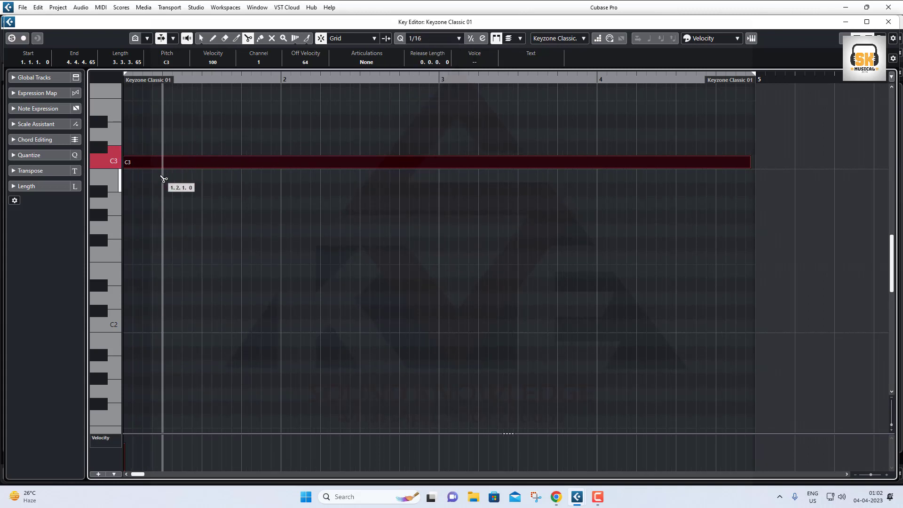
alt+click(136, 168)
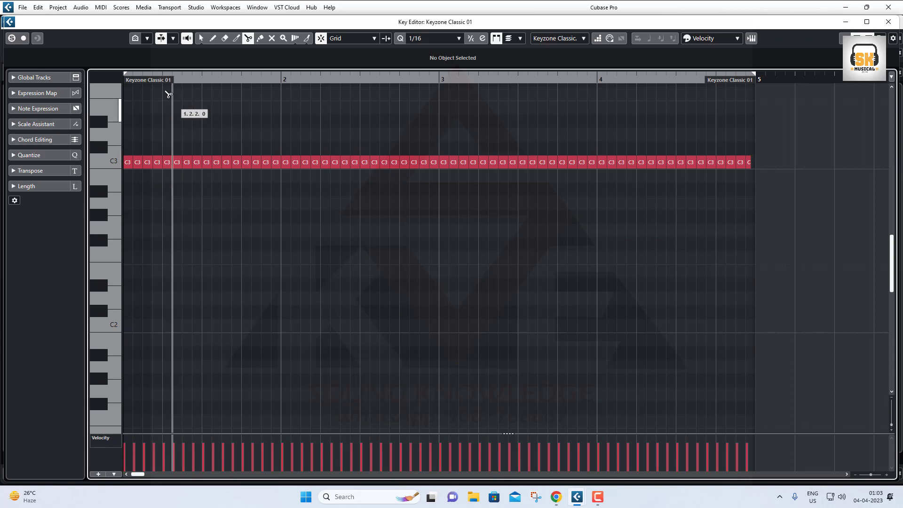
Raise the second, fourth and sixth sixteenth notes of bar 1 by a semitone to C#3
drag(149, 75, 211, 57)
click(203, 38)
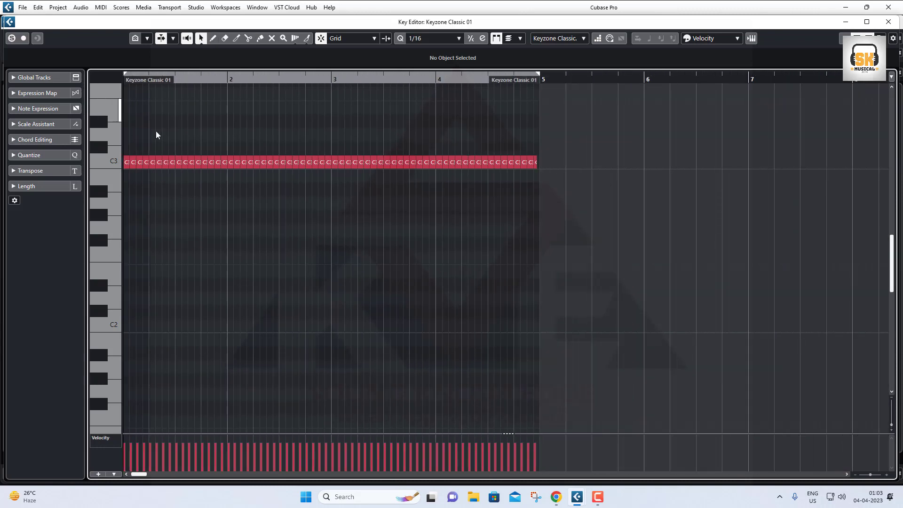
click(132, 166)
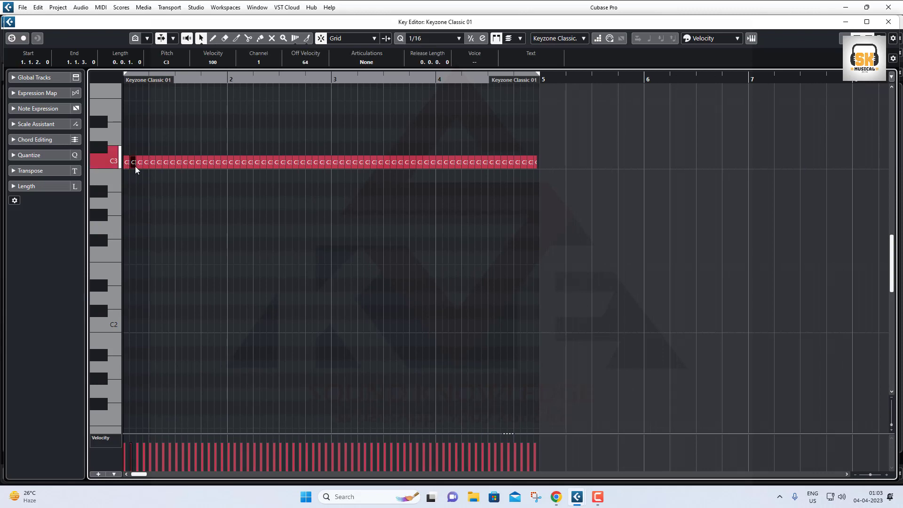
key(Up)
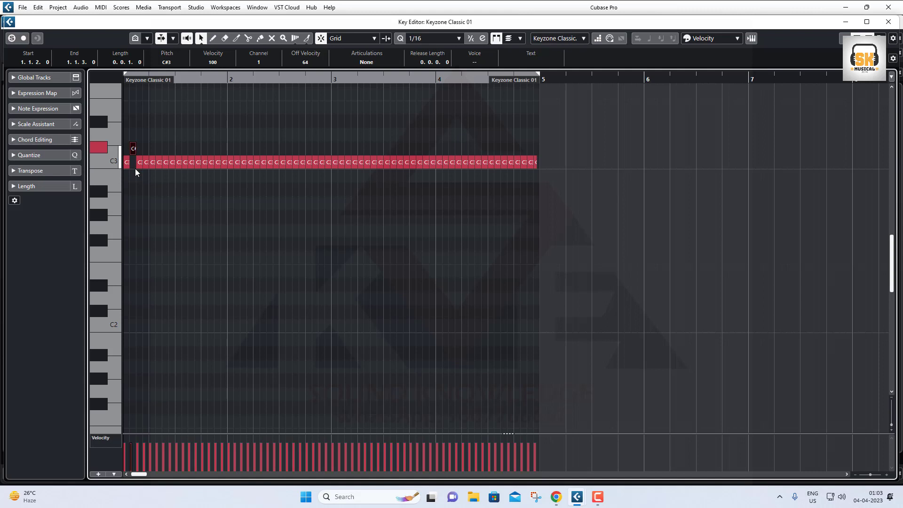
key(Tab)
key(Tab)
key(Tab)
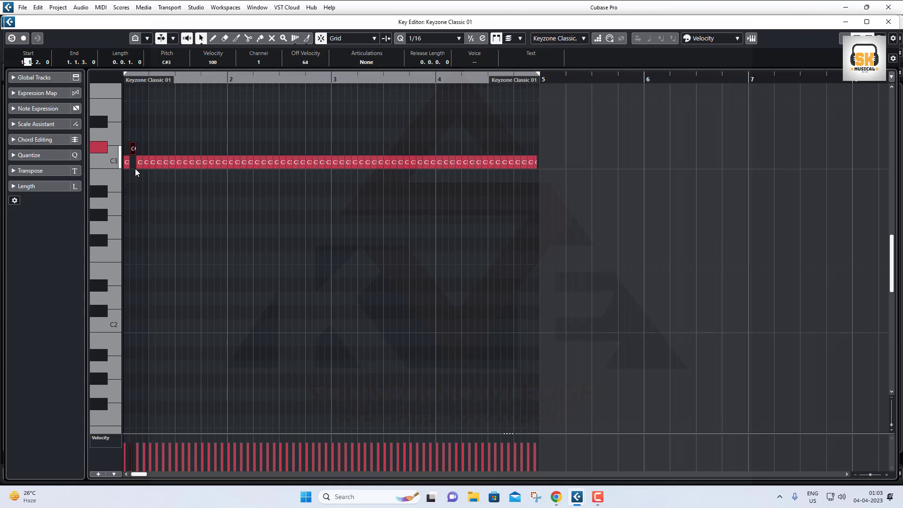
click(140, 164)
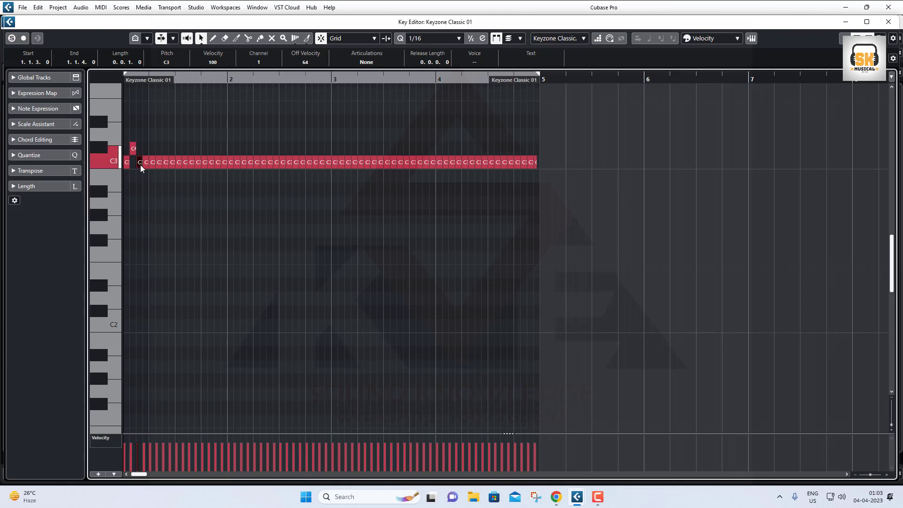
click(147, 165)
key(Up)
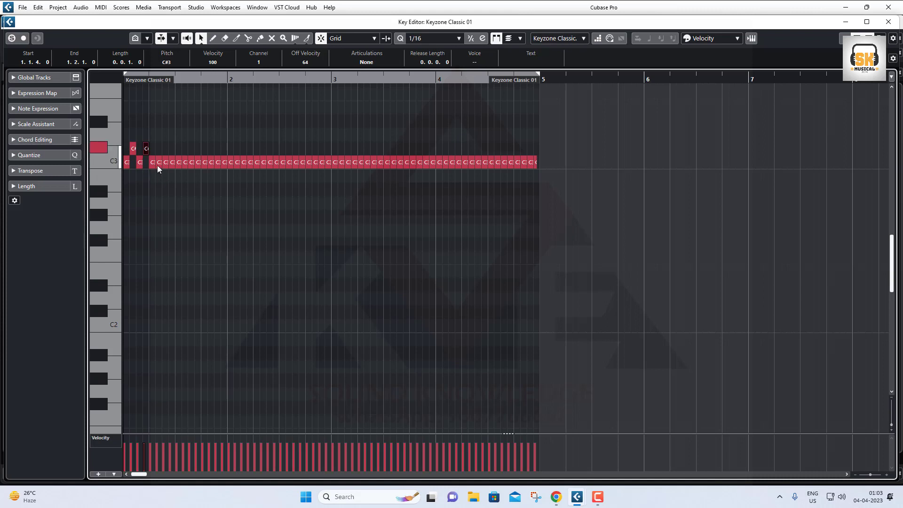
click(158, 165)
key(Up)
click(219, 191)
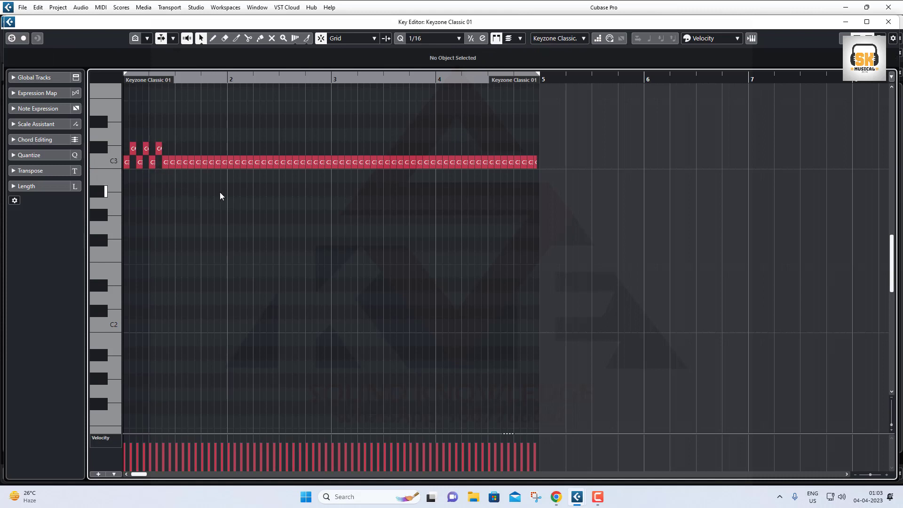
Open the Logical Editor on all selected notes to view its Fixed Velocity 100 preset, and close it without applying
drag(591, 179, 124, 133)
click(82, 7)
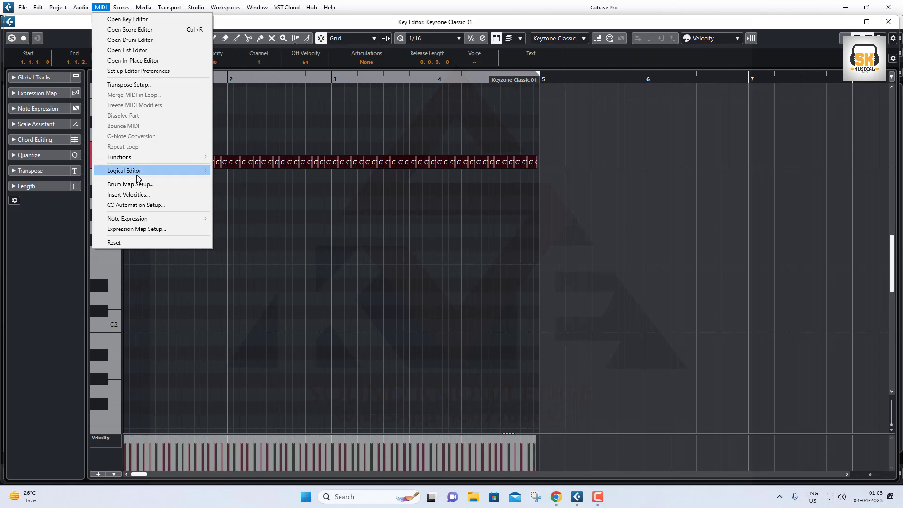
mouse_move(174, 173)
click(246, 172)
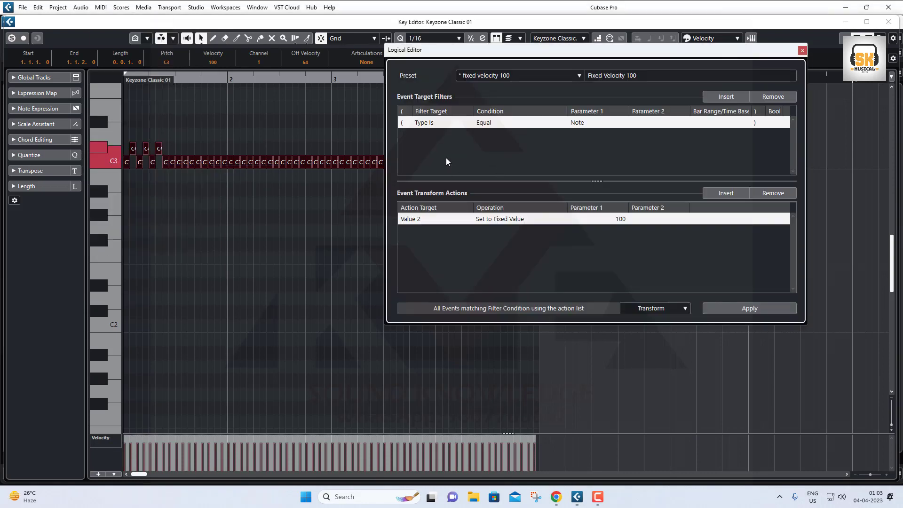
click(182, 200)
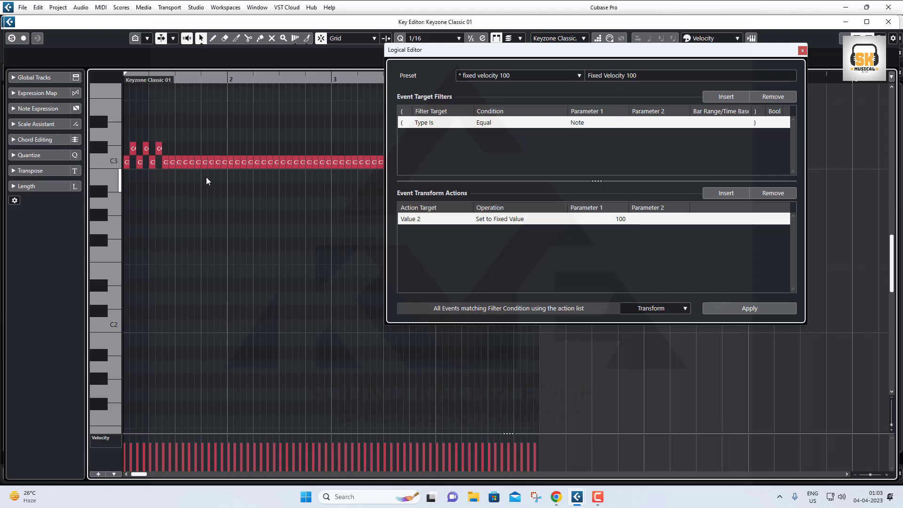
click(803, 51)
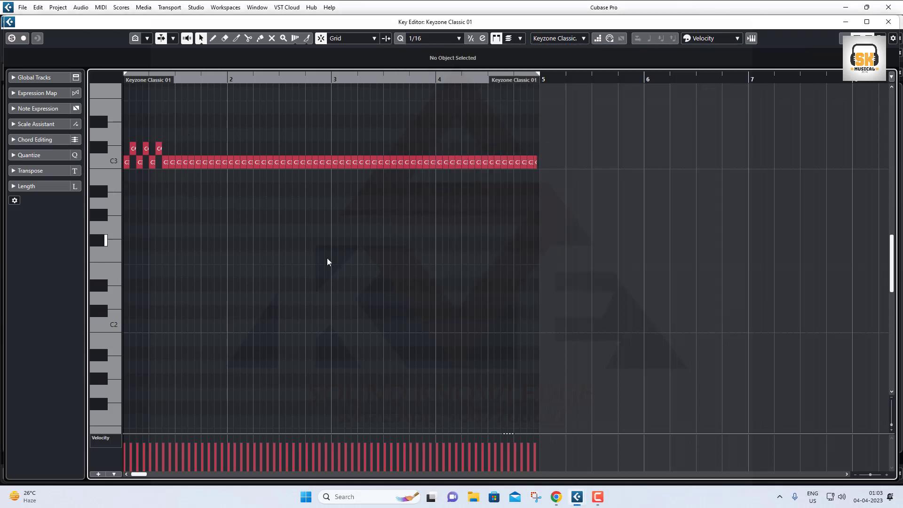
Draw a four-bar G2 note from bar 1, and split it into consecutive 1/4 notes along its whole length
click(212, 39)
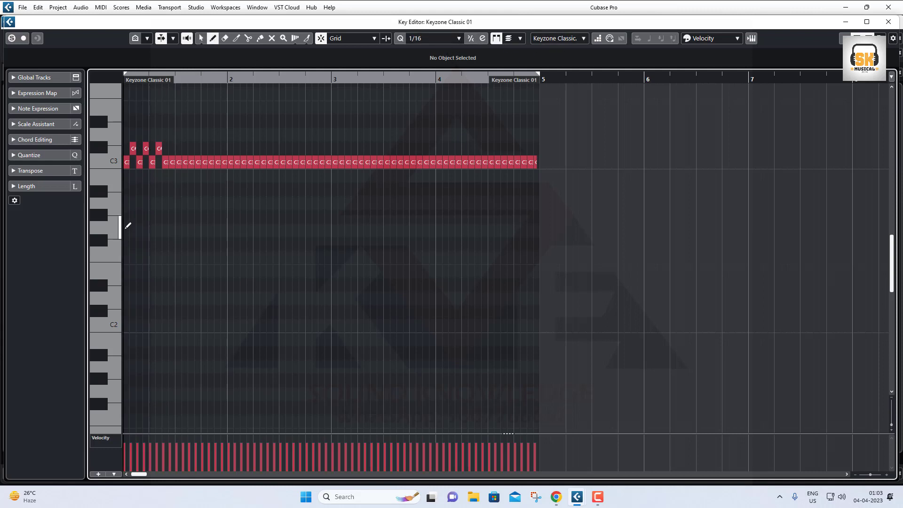
drag(126, 230, 539, 228)
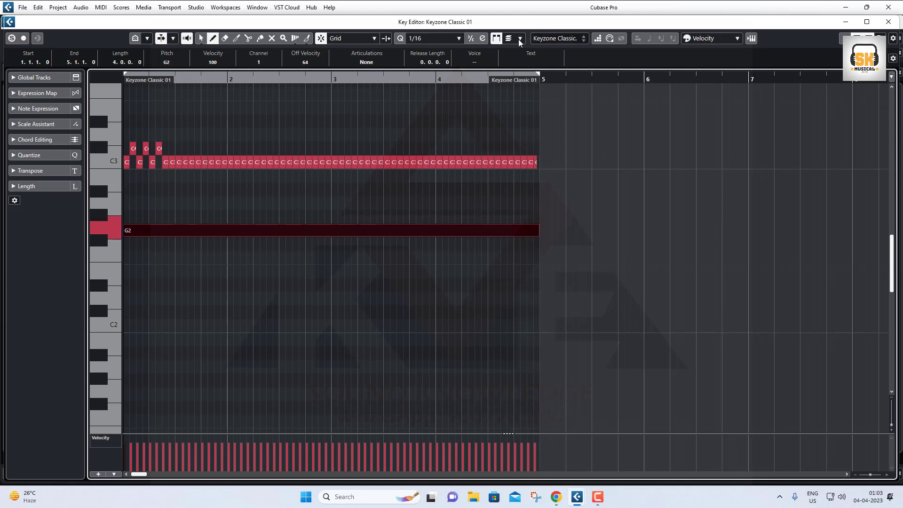
click(438, 39)
click(431, 82)
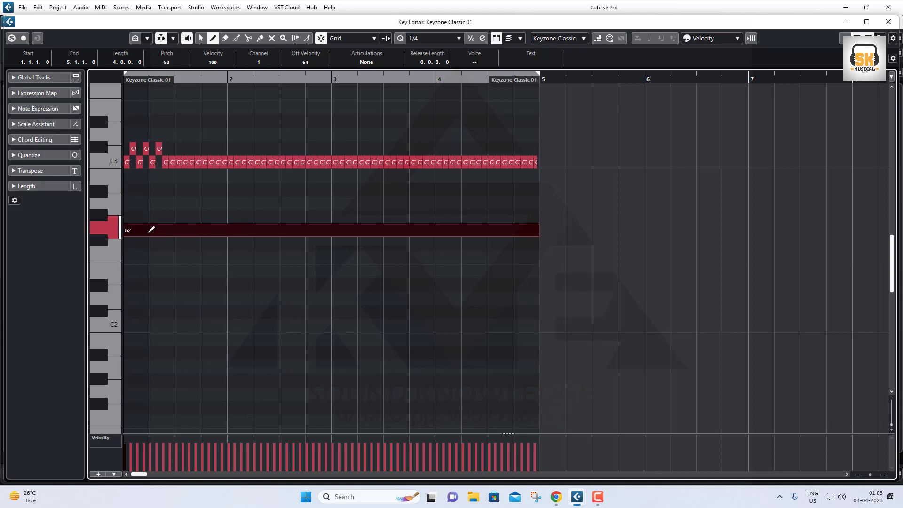
click(248, 38)
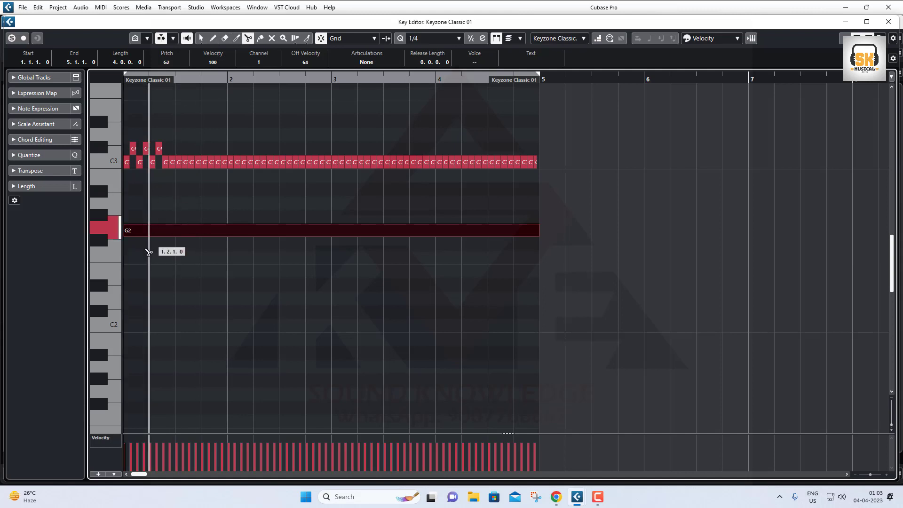
click(151, 232)
click(179, 234)
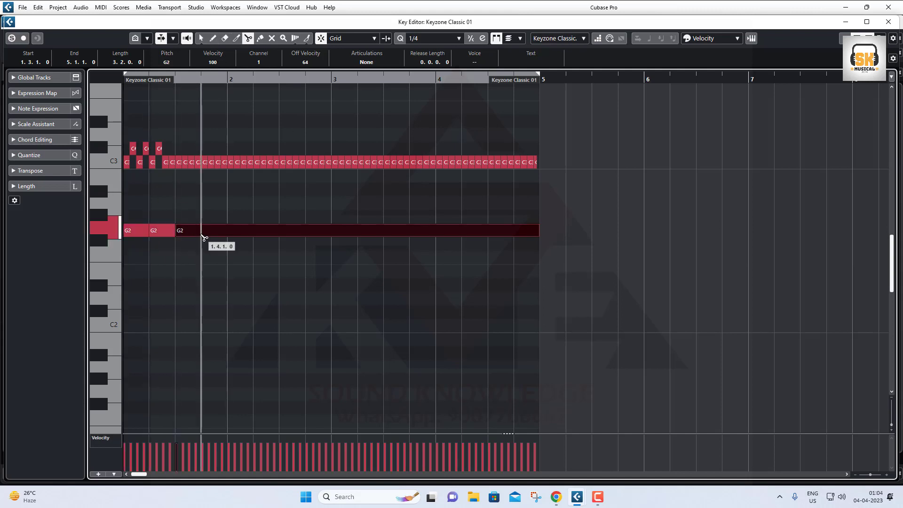
click(204, 236)
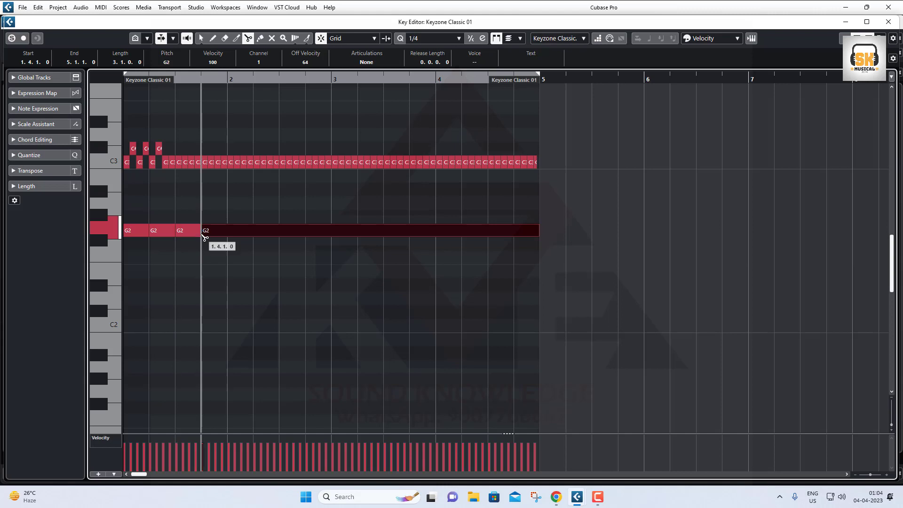
alt+click(232, 235)
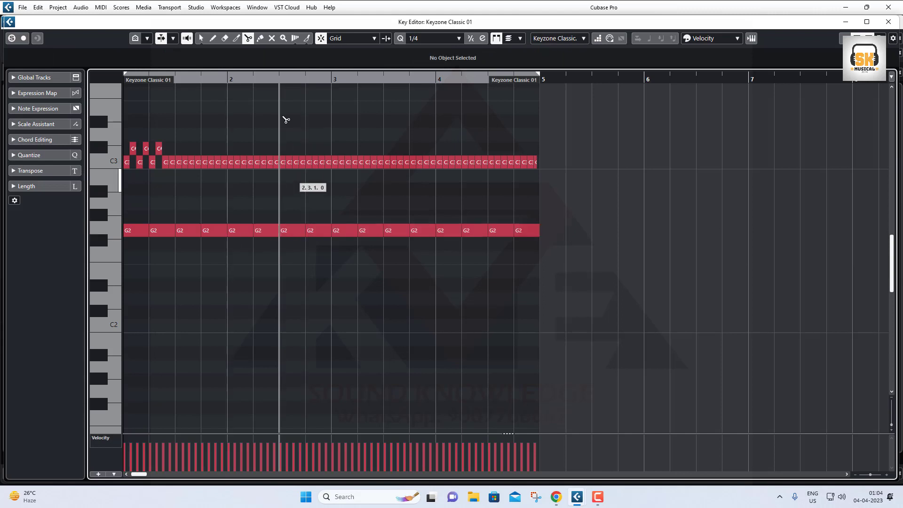
click(201, 38)
click(158, 230)
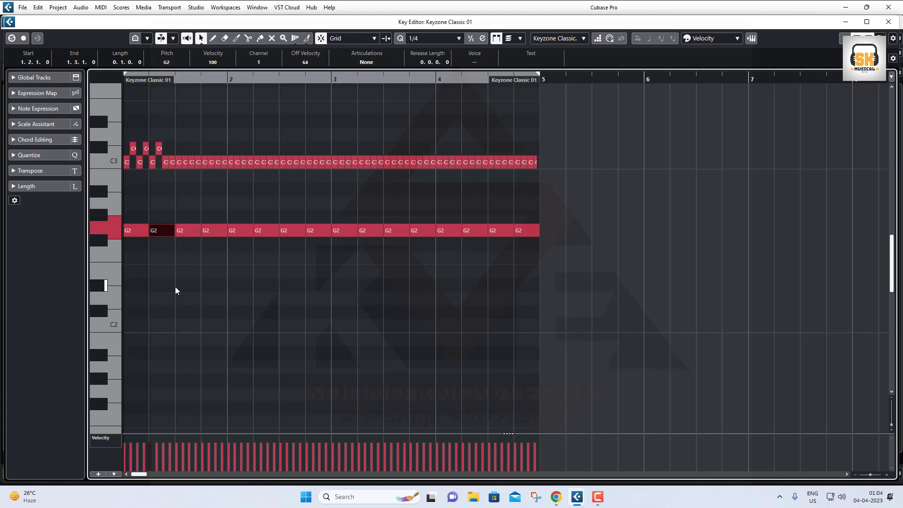
Leave the separate Key Editor window and delete all the notes together with their part from the Keyzone Classic 01 track
click(888, 22)
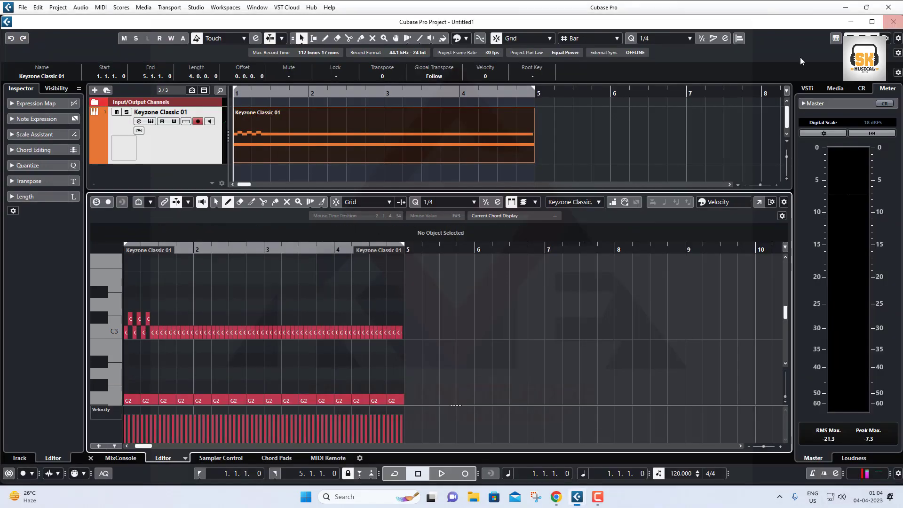
click(216, 203)
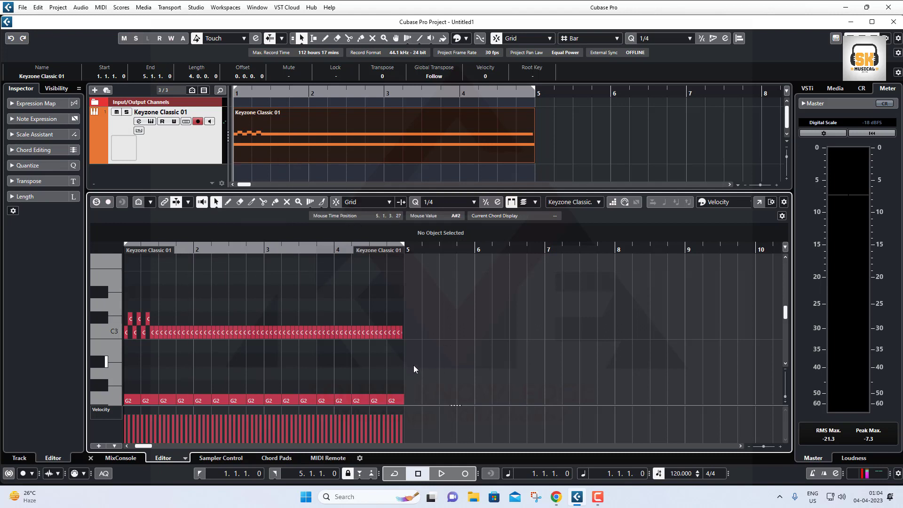
scroll(414, 365, down, 1)
drag(434, 381, 123, 269)
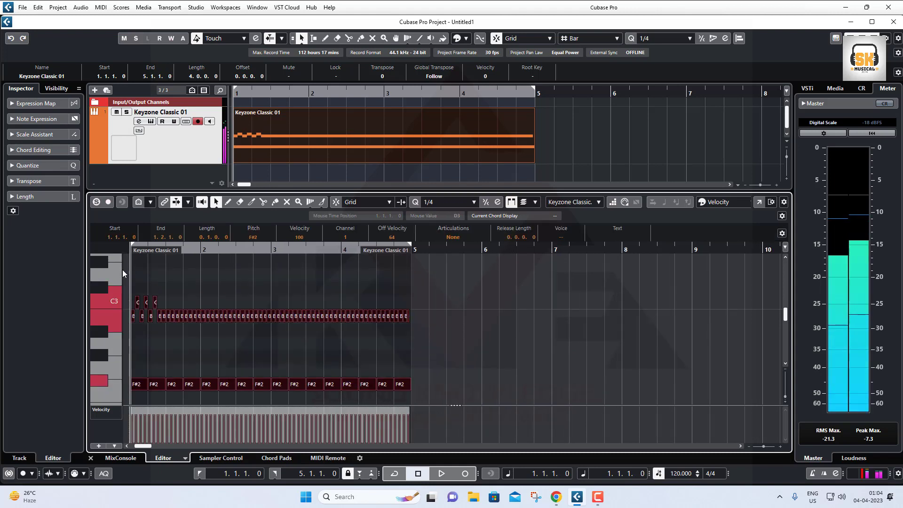
key(Delete)
click(373, 143)
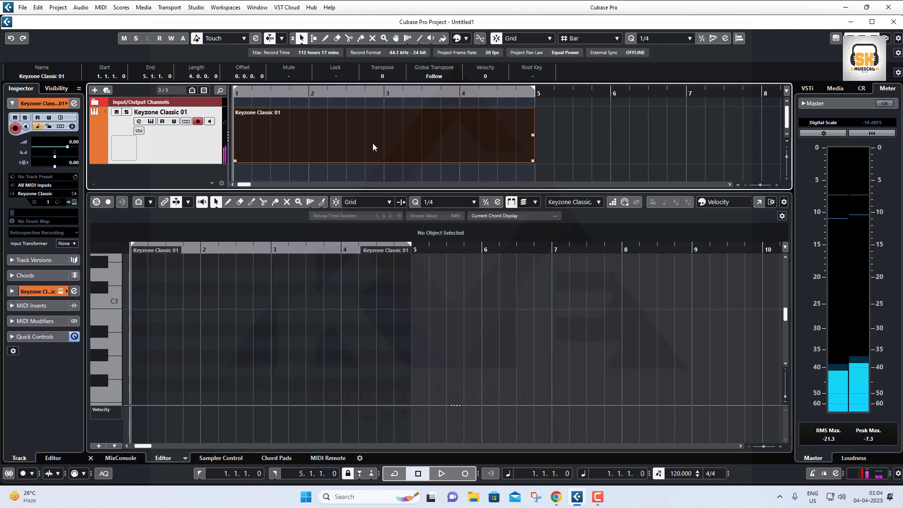
key(Delete)
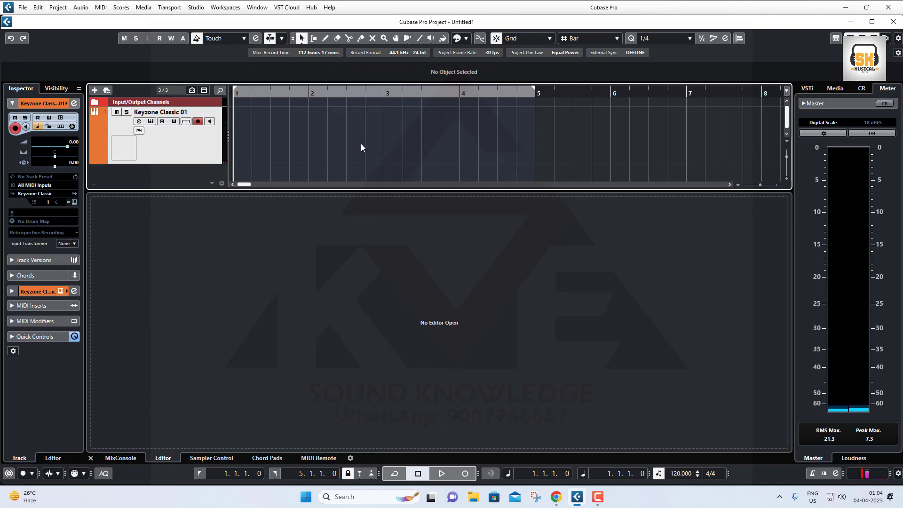
drag(451, 191, 460, 360)
Switch to YouTube Studio in the browser and review the unanswered channel comments, highlighting the question about the stereo out level during export
click(557, 498)
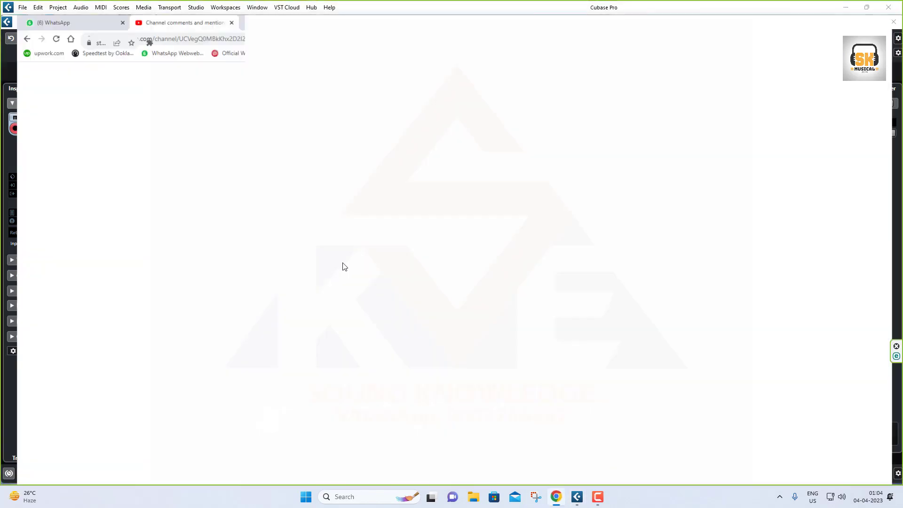
scroll(282, 240, down, 4)
scroll(288, 283, up, 9)
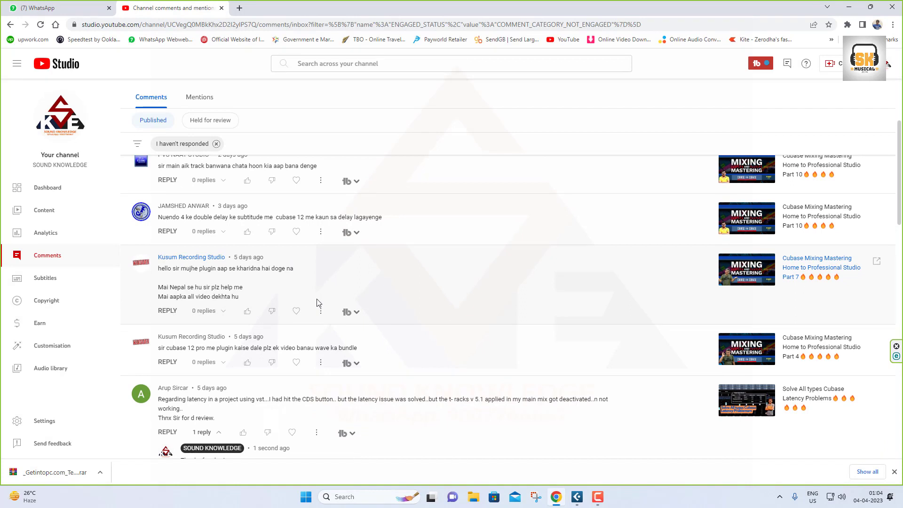
scroll(318, 302, up, 1)
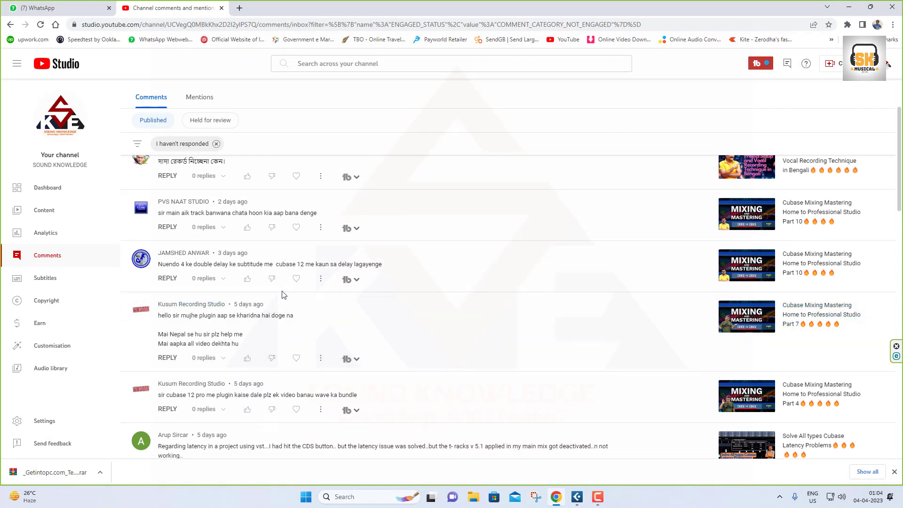
scroll(268, 290, up, 1)
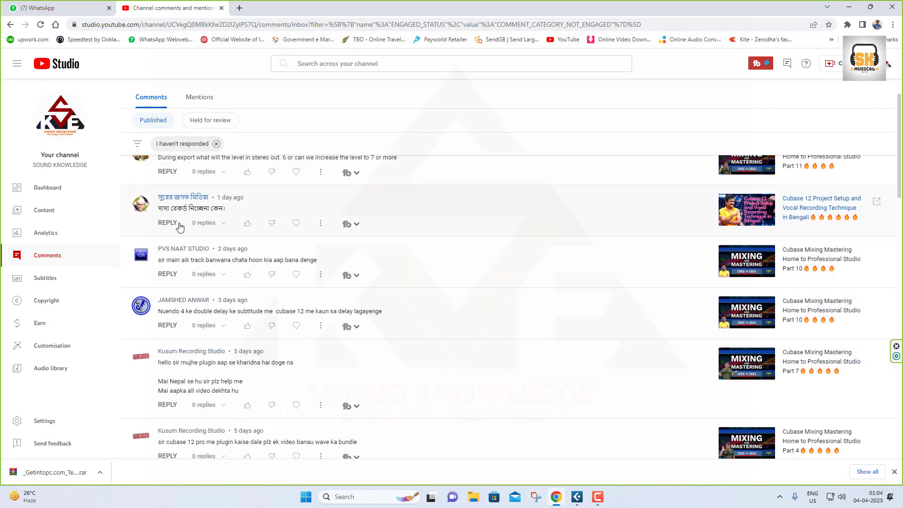
drag(157, 210, 271, 227)
scroll(270, 228, up, 2)
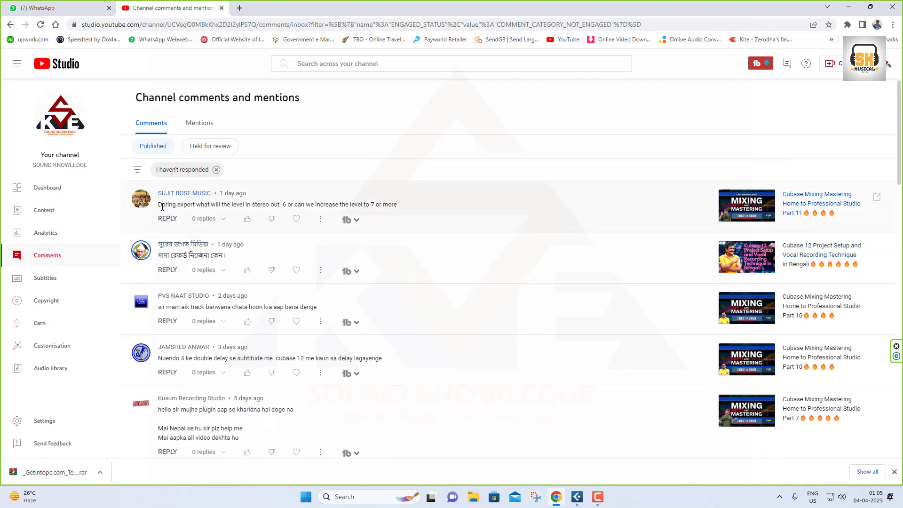
drag(162, 204, 392, 206)
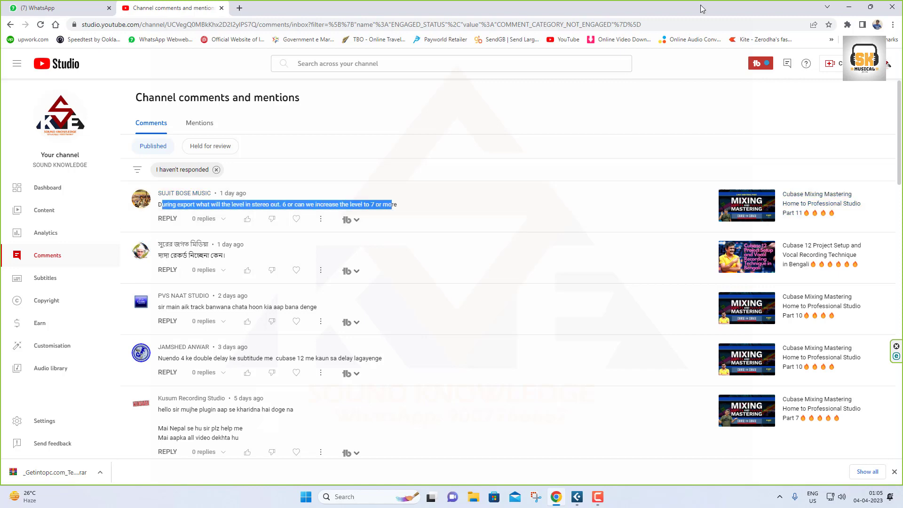
Return to Cubase Pro and hide the lower zone of the project window
click(849, 7)
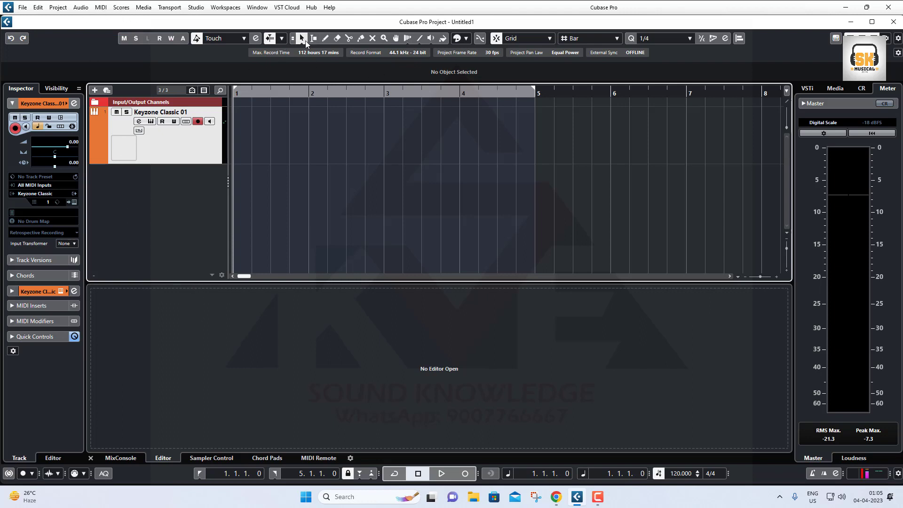
click(862, 39)
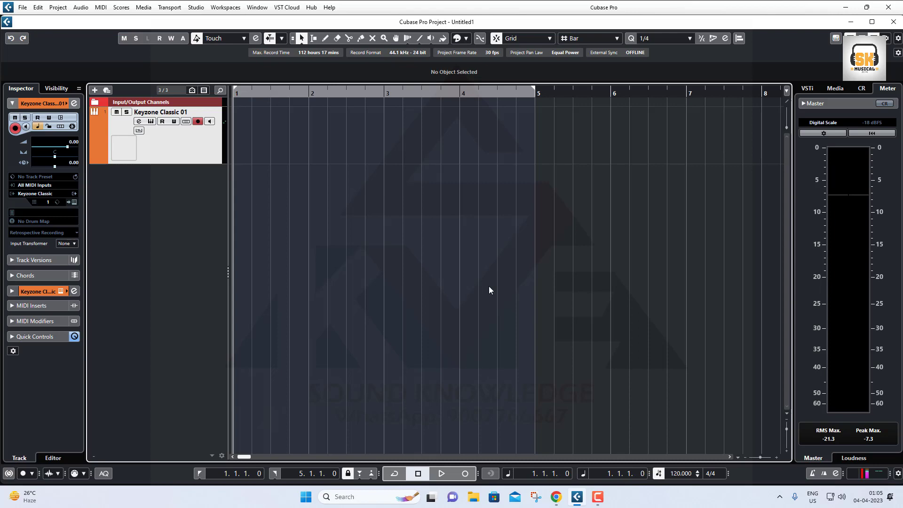
Switch back to YouTube Studio and highlight the comment asking to have a track made
click(559, 499)
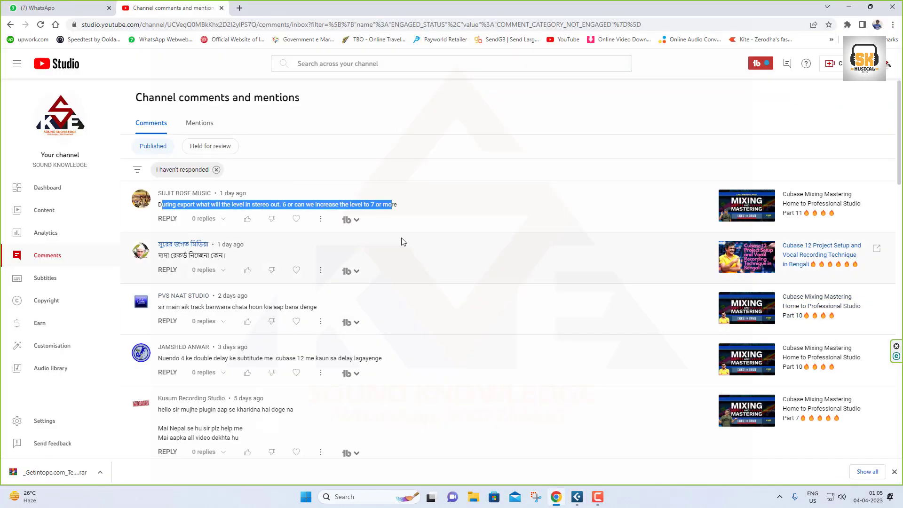
click(469, 205)
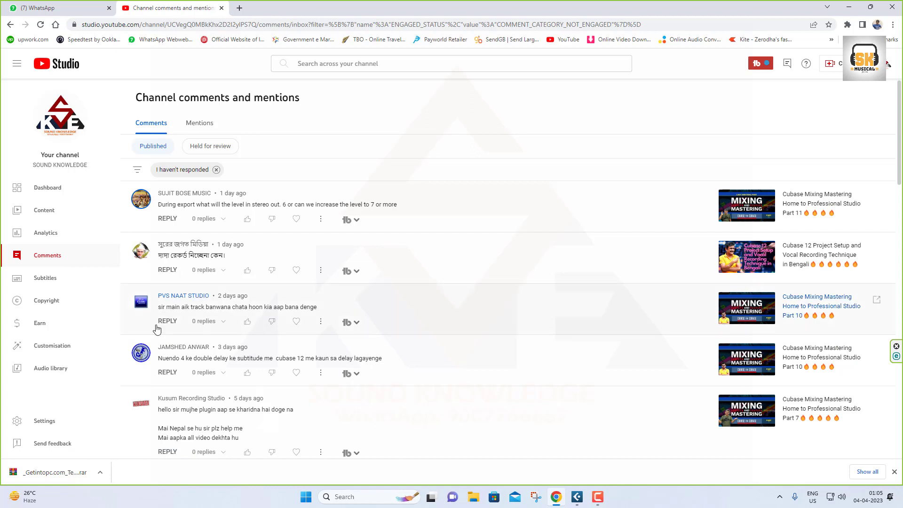
drag(210, 308, 321, 313)
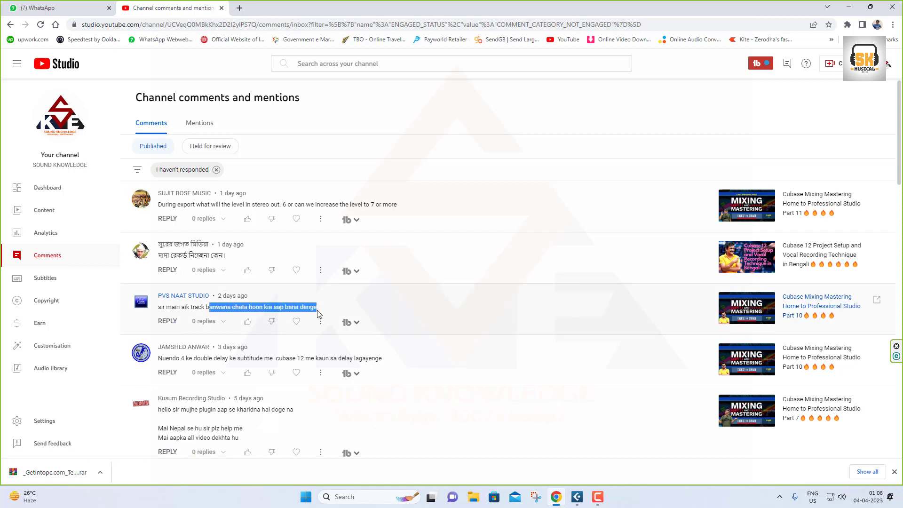
Highlight the comment asking which delay in Cubase 12 can substitute for Nuendo 4's double delay
click(509, 357)
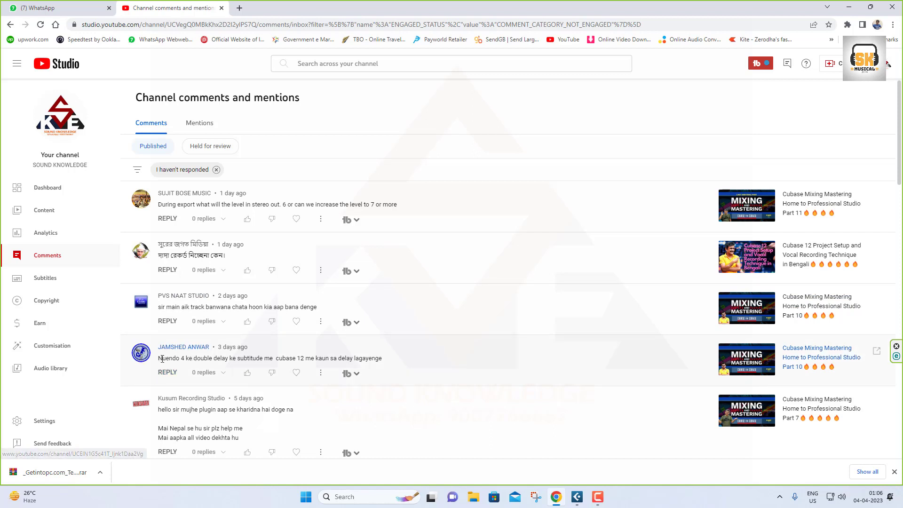
drag(159, 359, 414, 362)
click(421, 364)
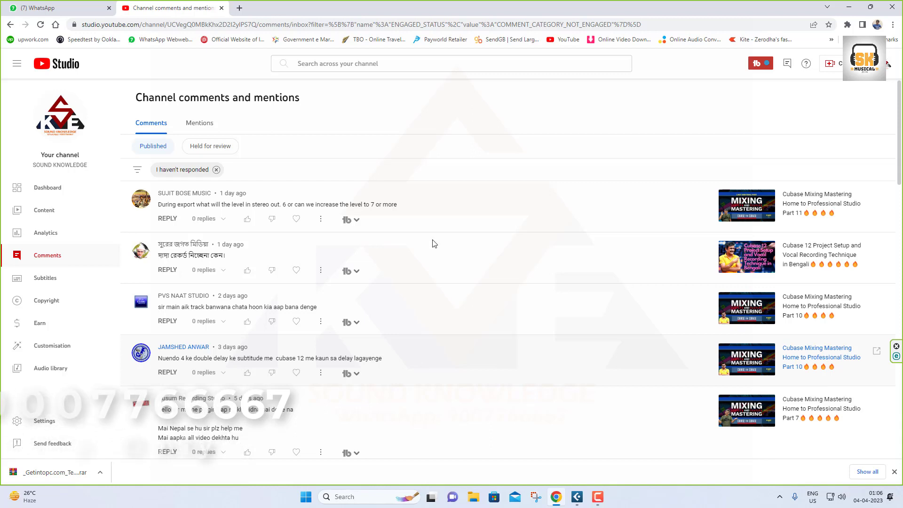
Switch to Cubase Pro and add nine mono audio tracks with input In 1 and output Stereo Out
click(847, 8)
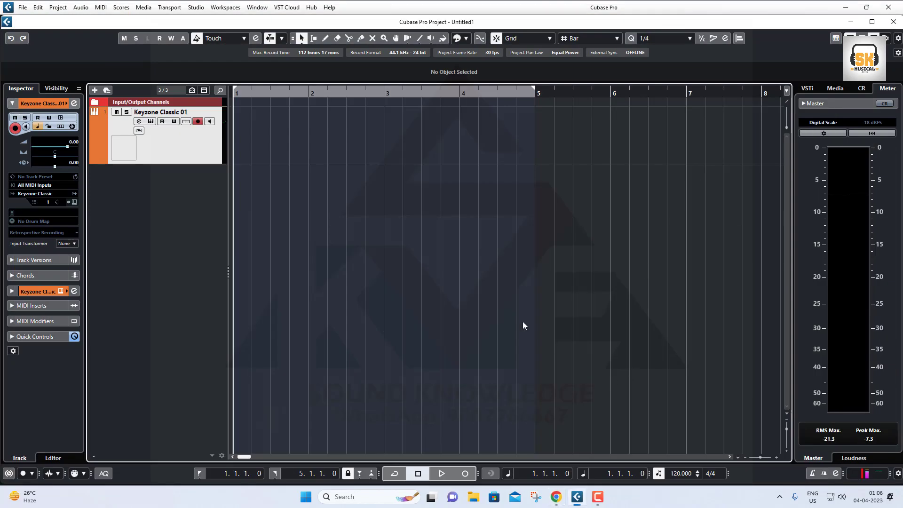
click(41, 186)
click(190, 198)
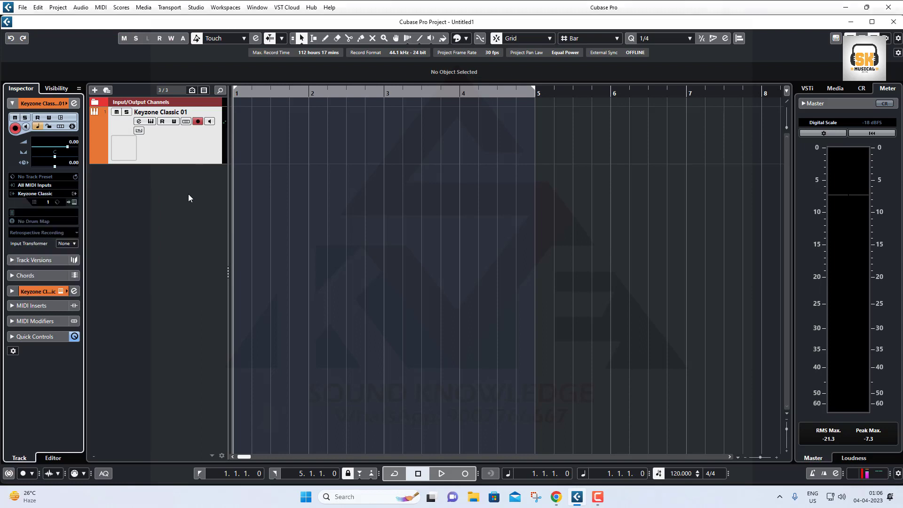
click(50, 195)
click(193, 234)
right_click(164, 192)
click(196, 196)
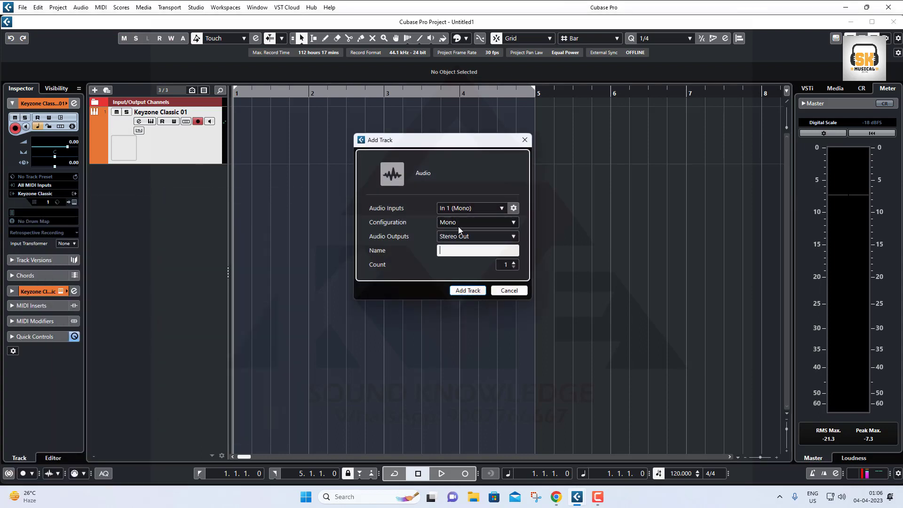
click(514, 263)
click(514, 263)
click(515, 263)
click(514, 263)
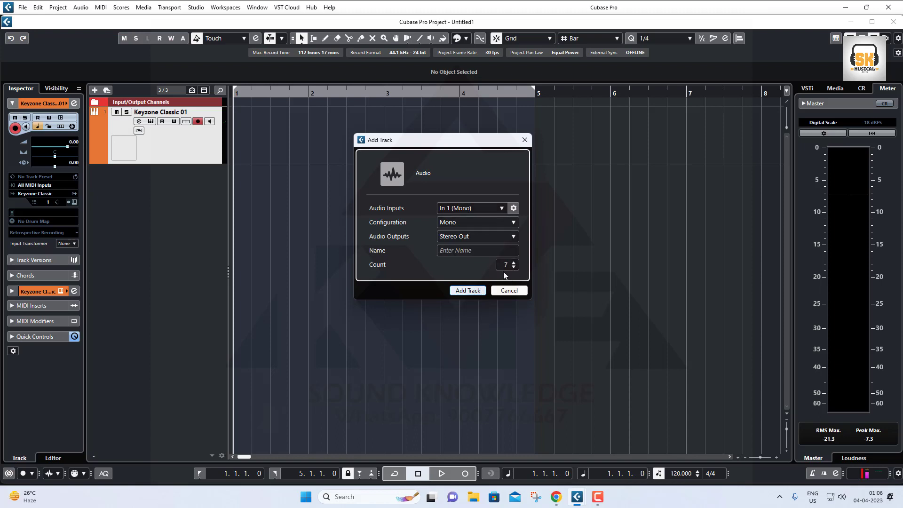
click(515, 263)
click(514, 263)
click(468, 290)
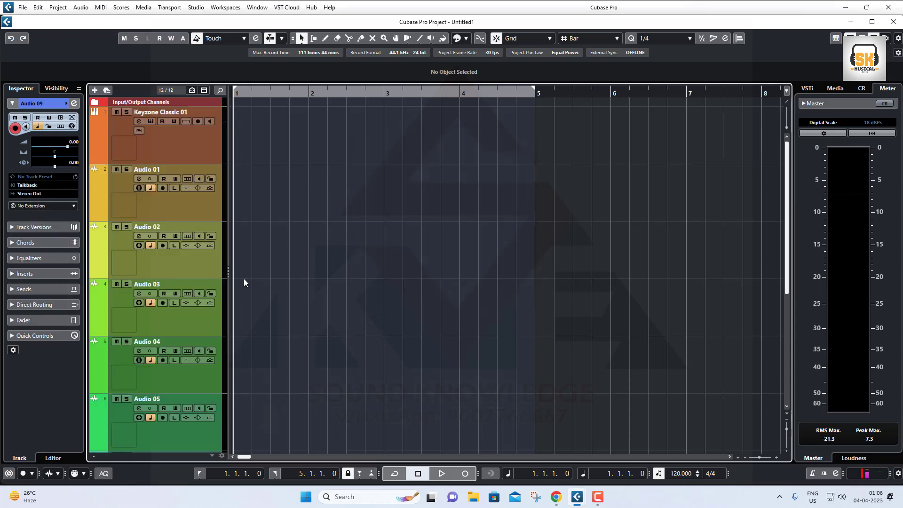
Select tracks Audio 01 to Audio 09 and add one mono EchoBoy FX channel for them inside a folder, closing the plug-in window
click(183, 208)
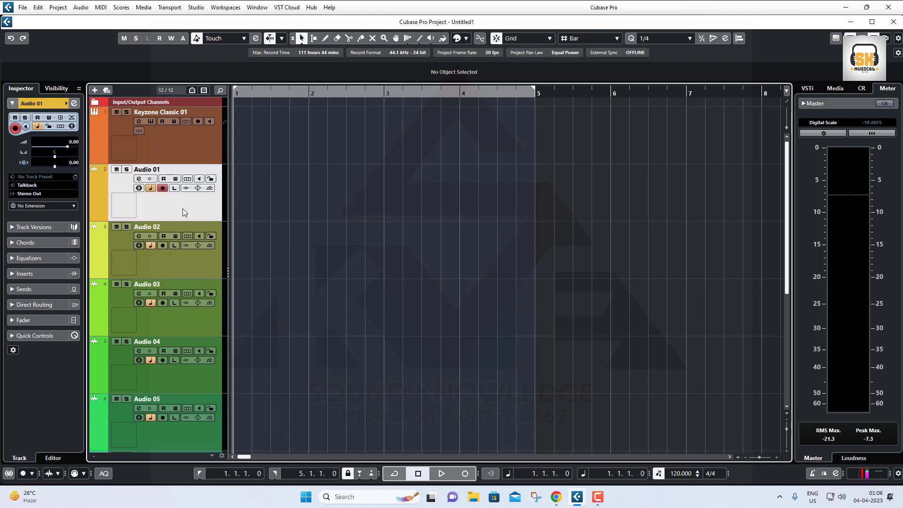
scroll(187, 213, down, 5)
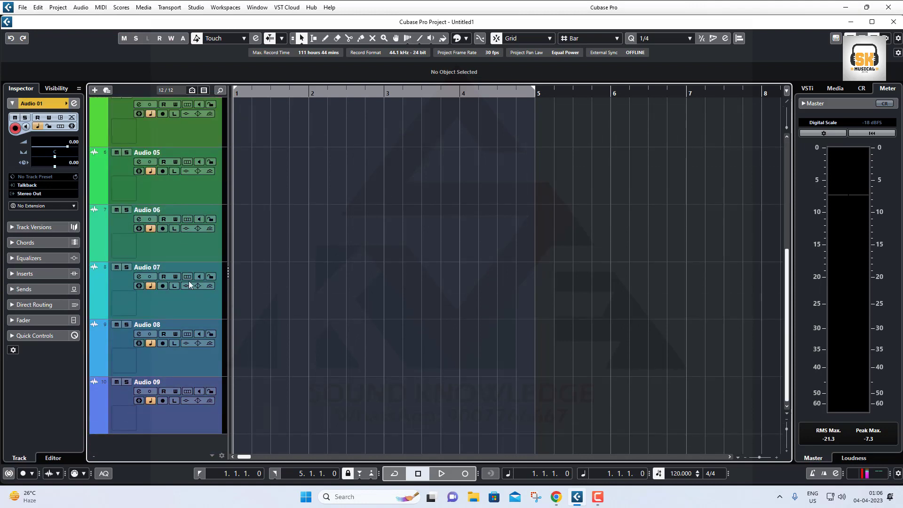
scroll(190, 284, up, 5)
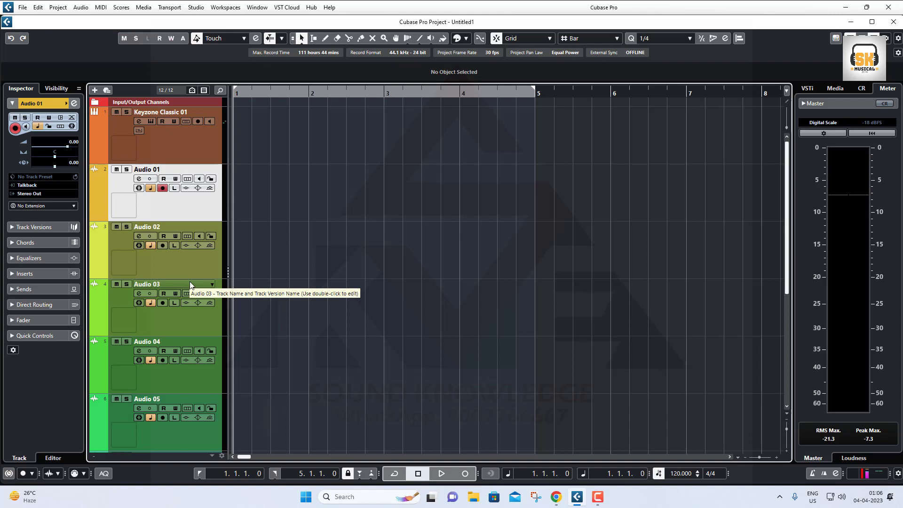
scroll(180, 309, down, 5)
scroll(179, 317, up, 5)
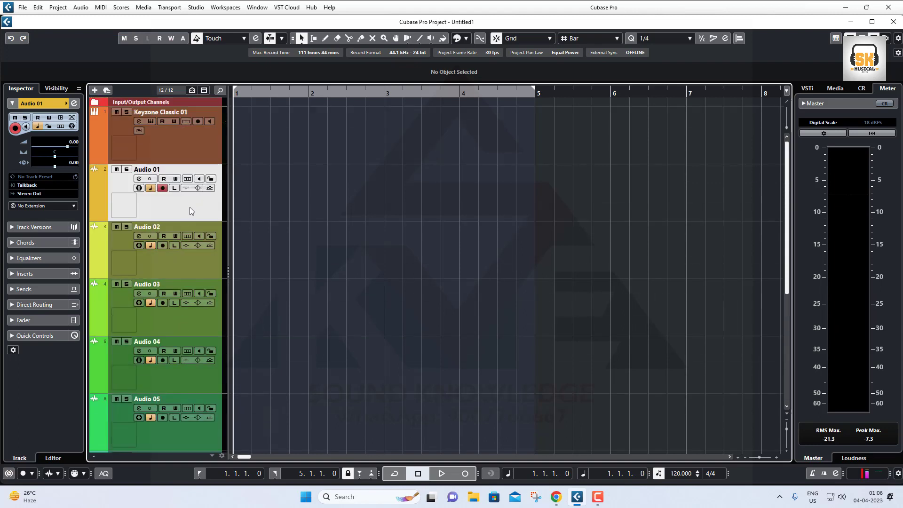
scroll(204, 362, down, 5)
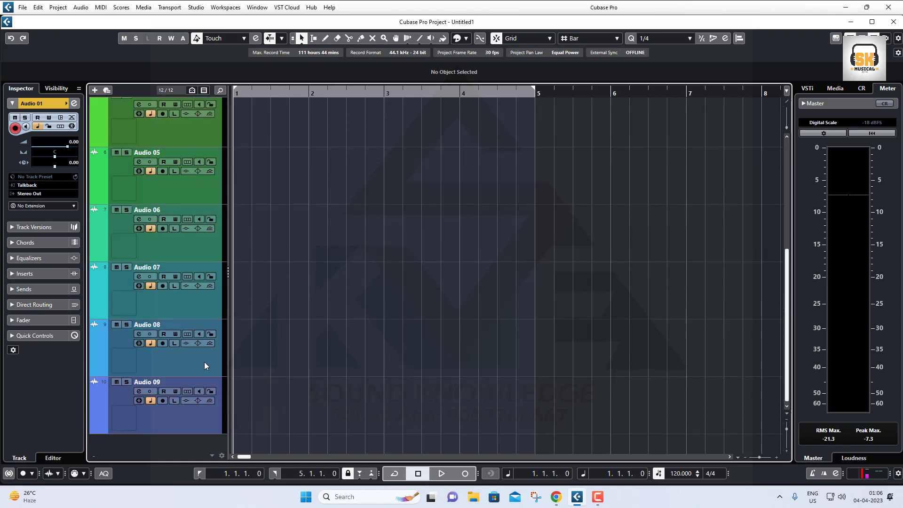
shift+click(192, 425)
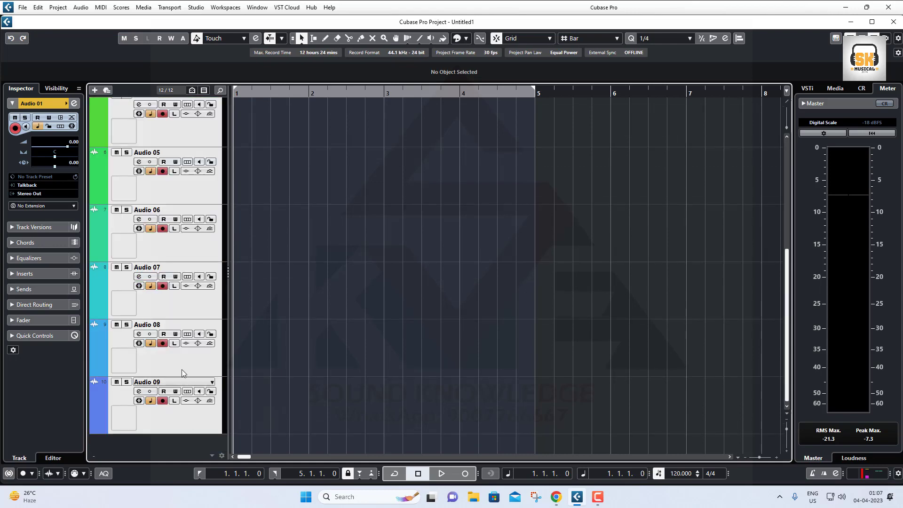
right_click(187, 257)
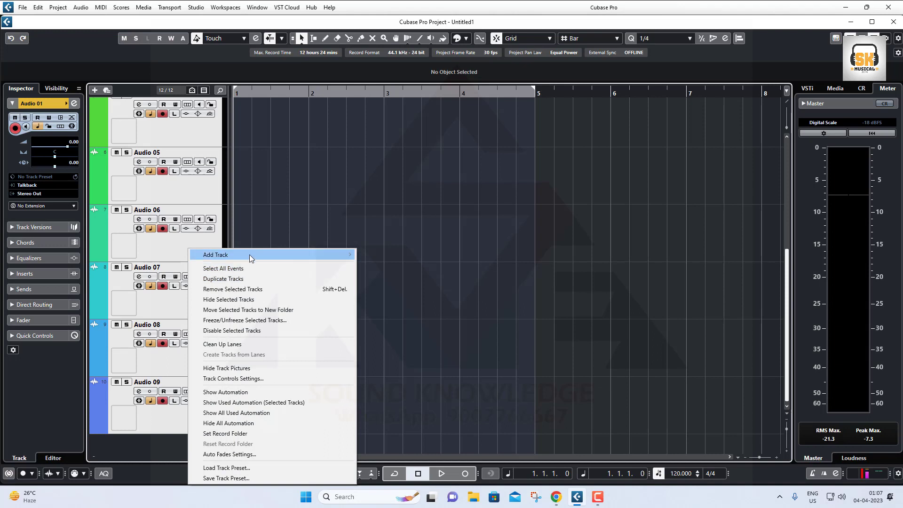
mouse_move(249, 255)
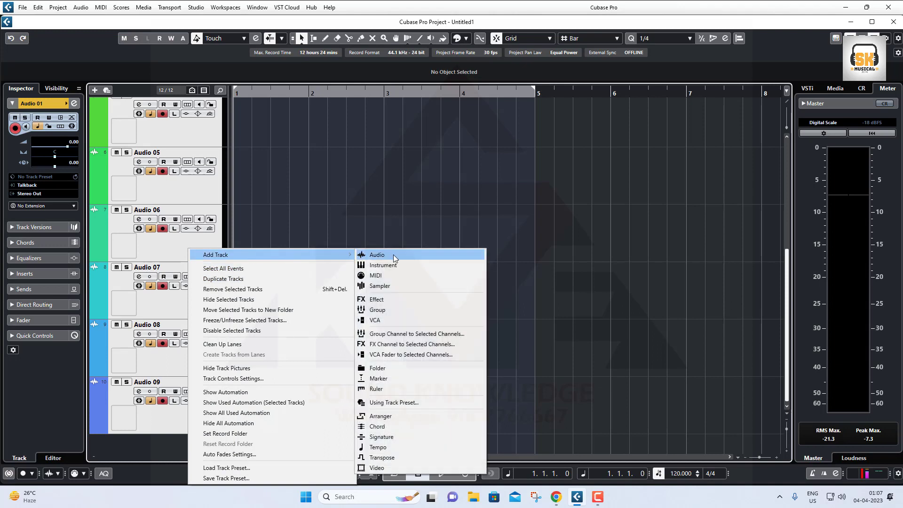
click(394, 350)
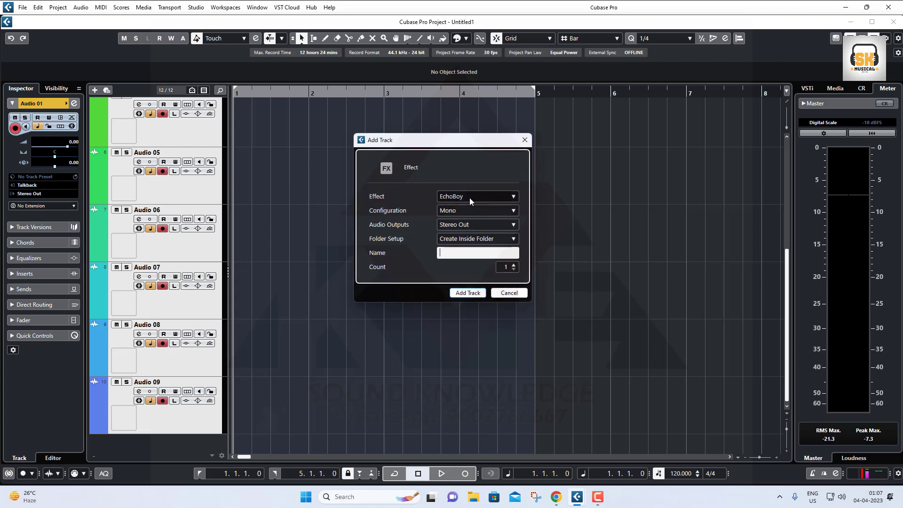
click(468, 293)
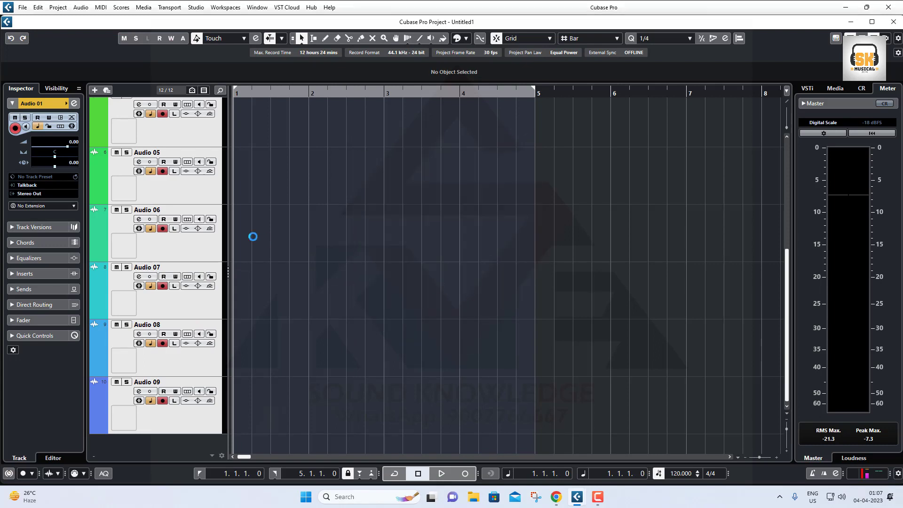
click(694, 111)
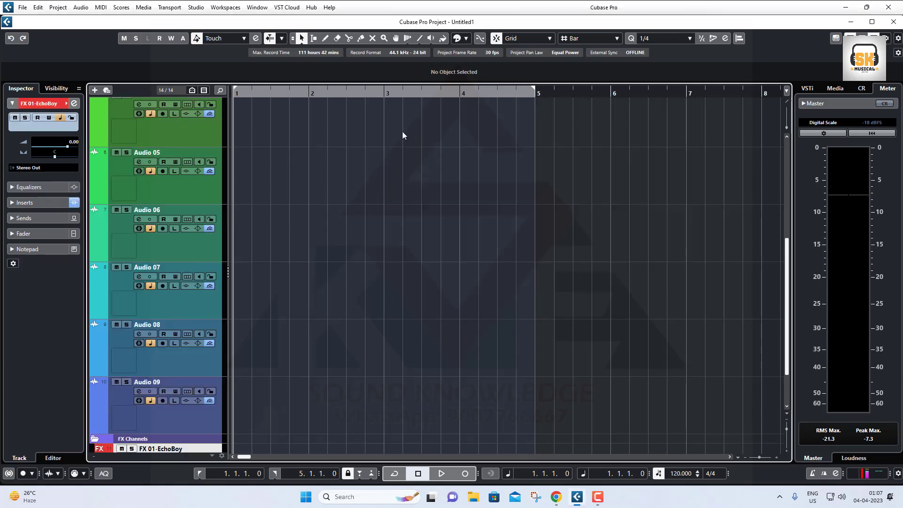
Examine the sends in the channel settings of track Audio 01
scroll(168, 233, up, 6)
click(190, 217)
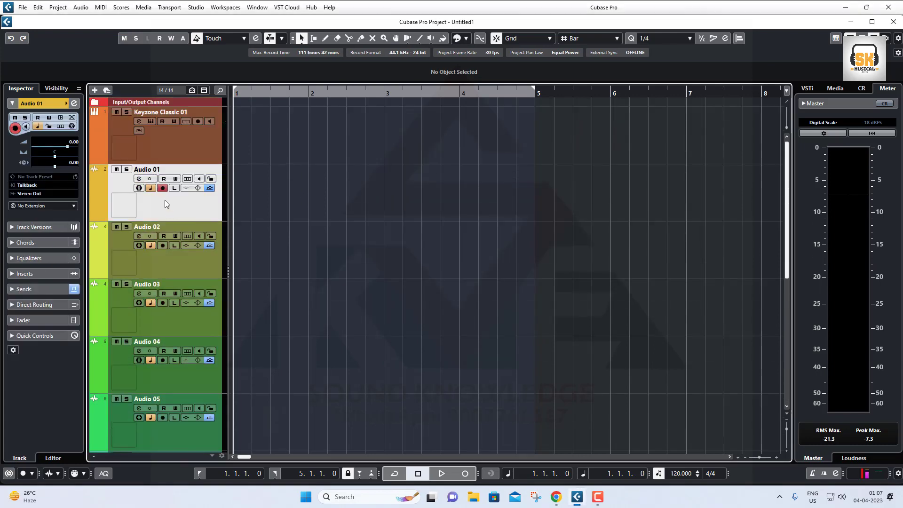
click(139, 179)
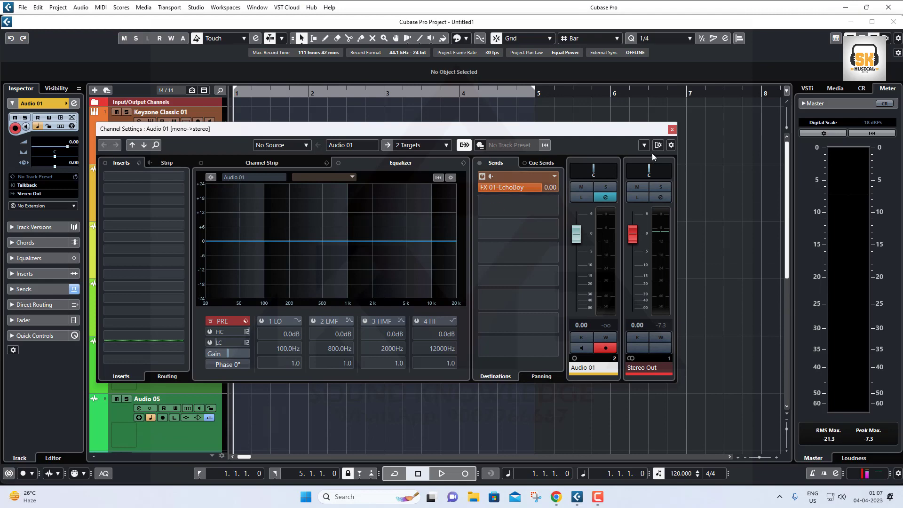
click(673, 130)
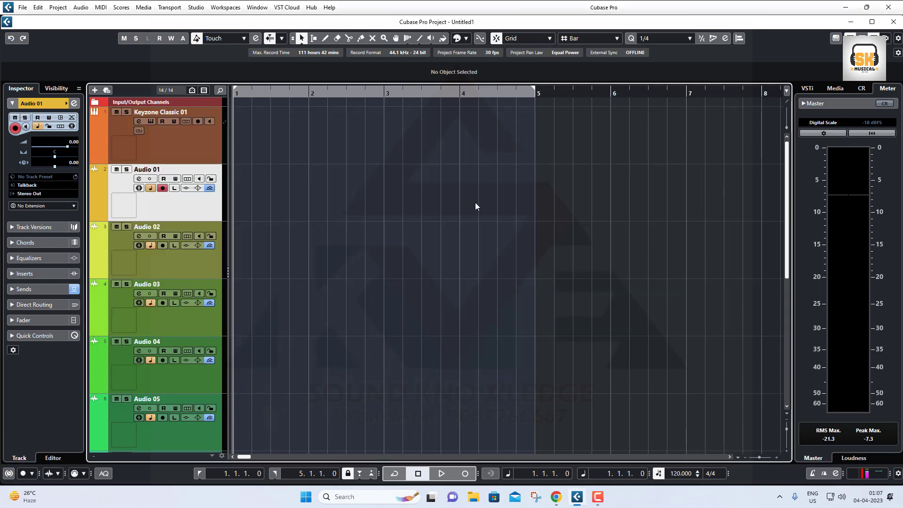
Expand the sends rack in the MixConsole to examine the sends of all audio channels, and close the console
key(F3)
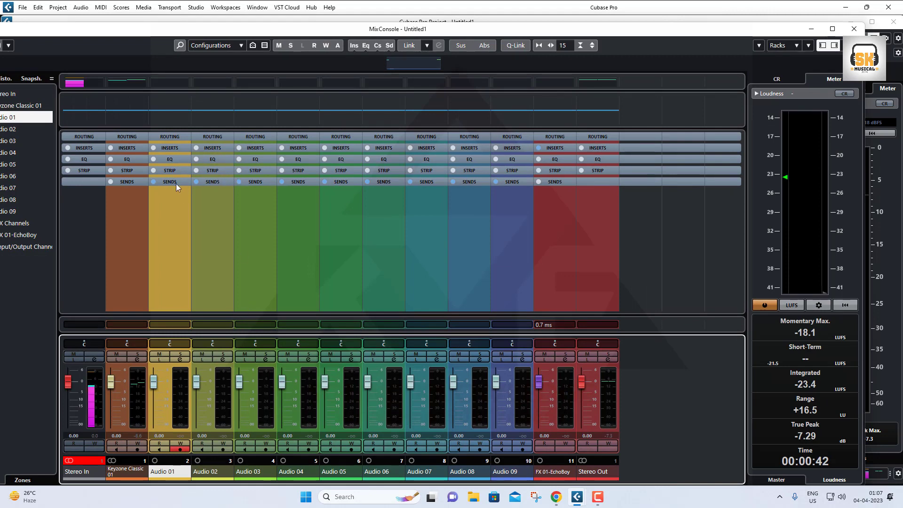
click(72, 184)
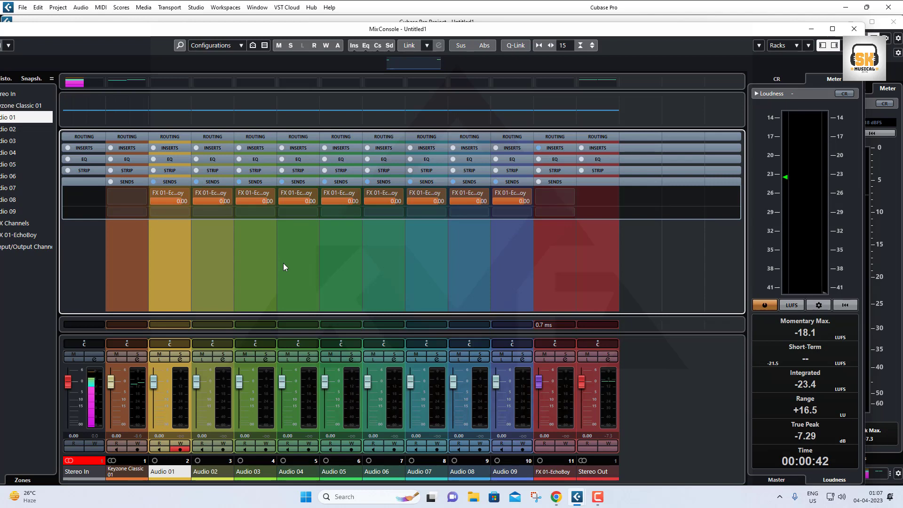
click(854, 29)
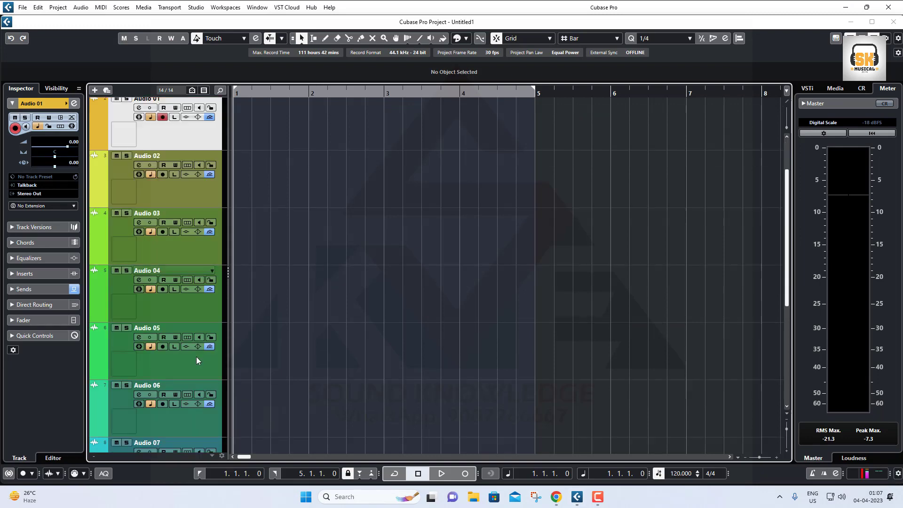
Mute the EchoBoy FX channel track
scroll(196, 356, down, 5)
click(150, 401)
click(122, 382)
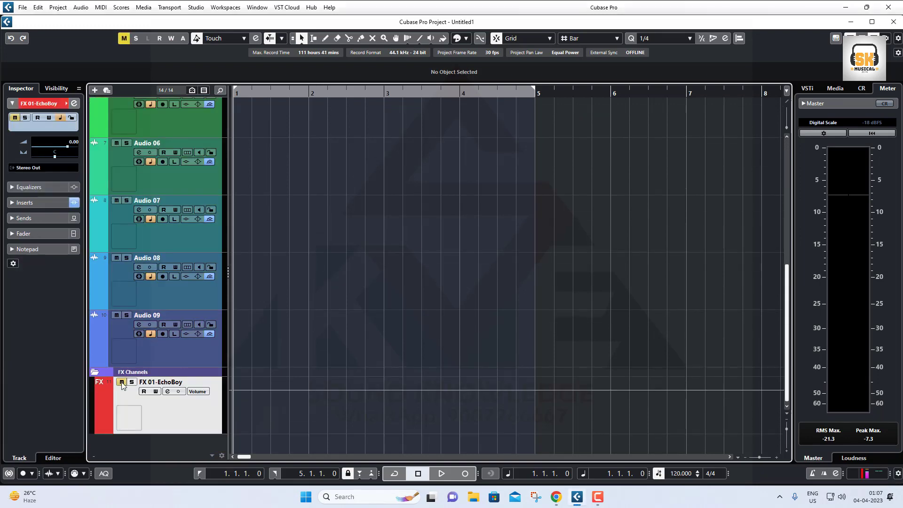
Examine the sends in the channel settings of track Audio 06, and reselect the EchoBoy FX track
scroll(201, 349, up, 6)
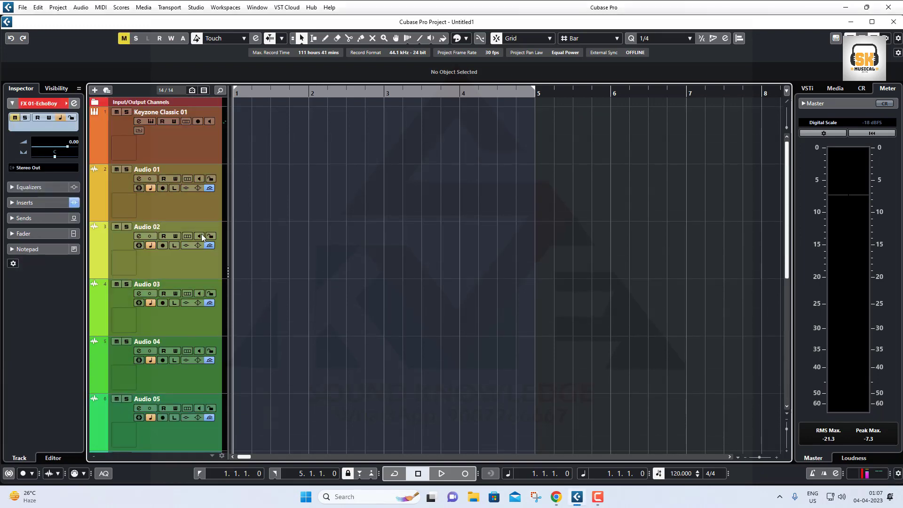
scroll(201, 233, down, 6)
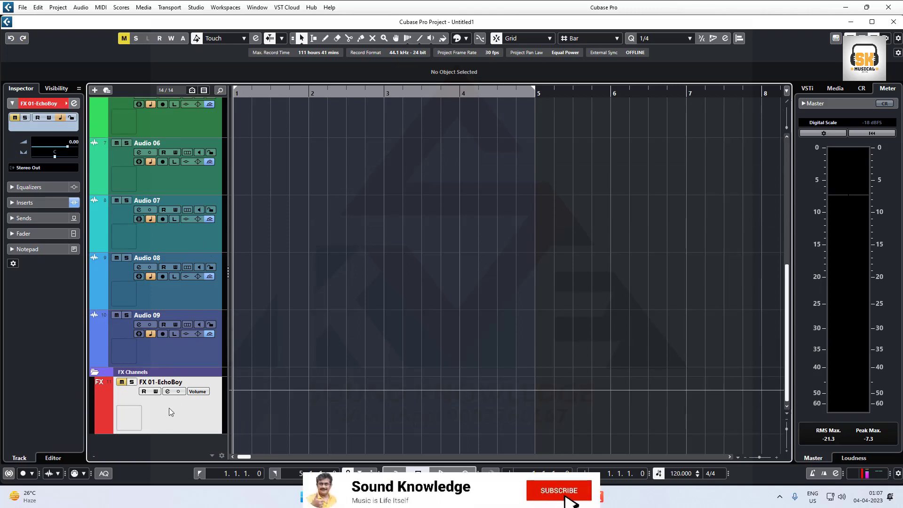
scroll(169, 406, up, 2)
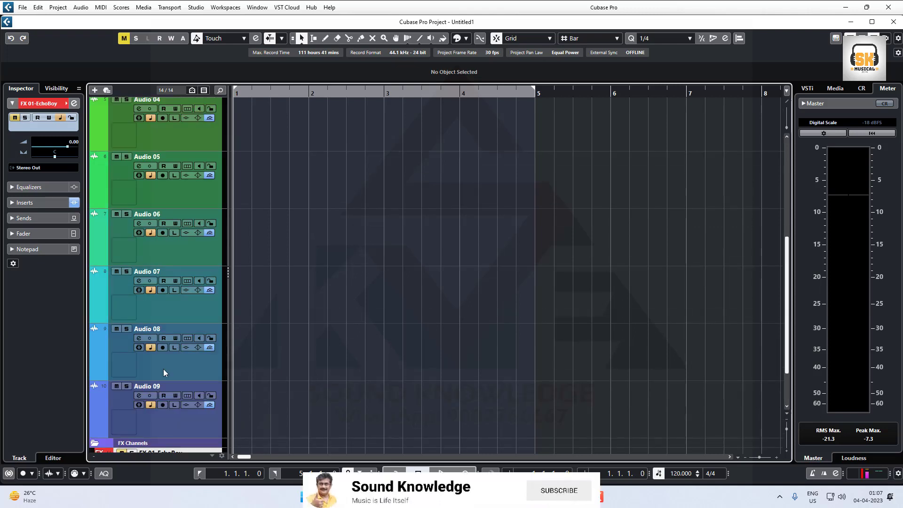
click(140, 223)
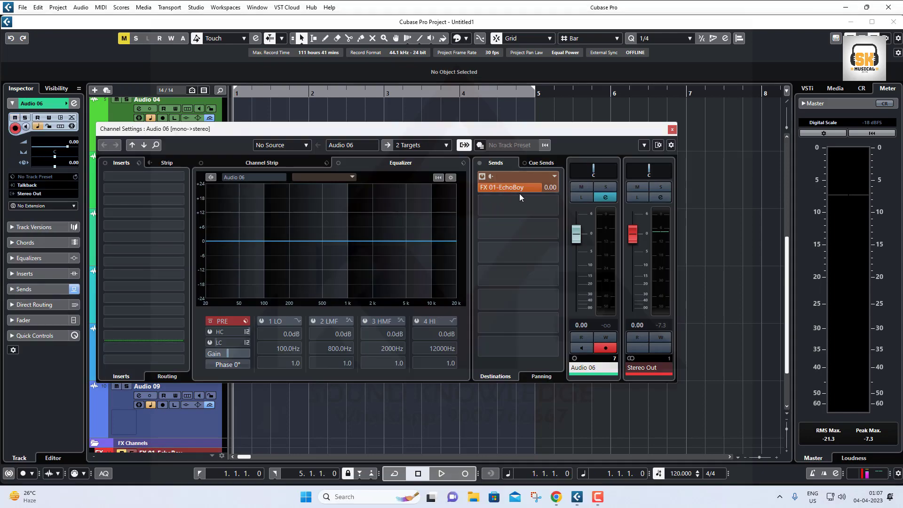
click(673, 130)
scroll(151, 343, down, 2)
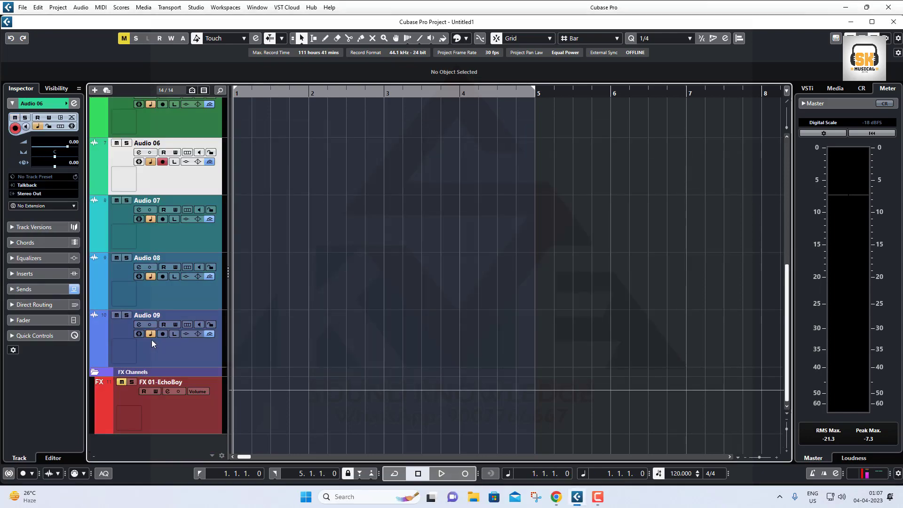
click(159, 417)
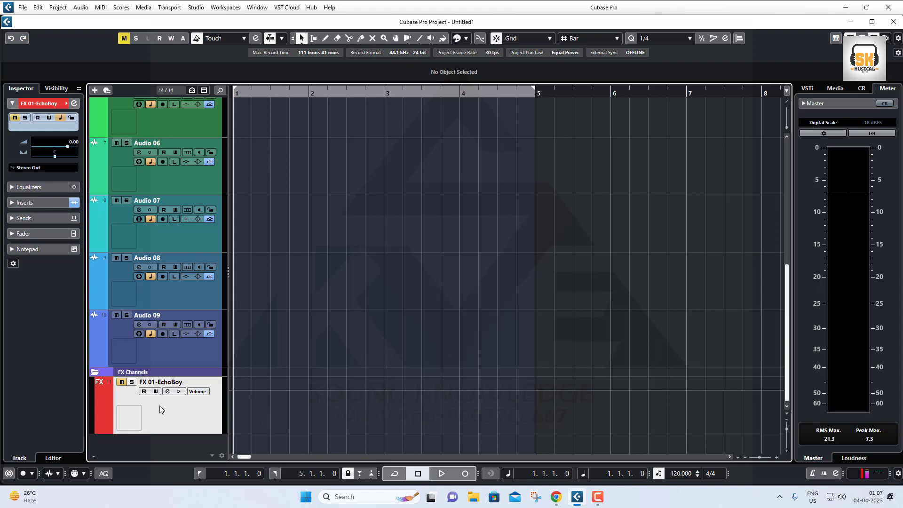